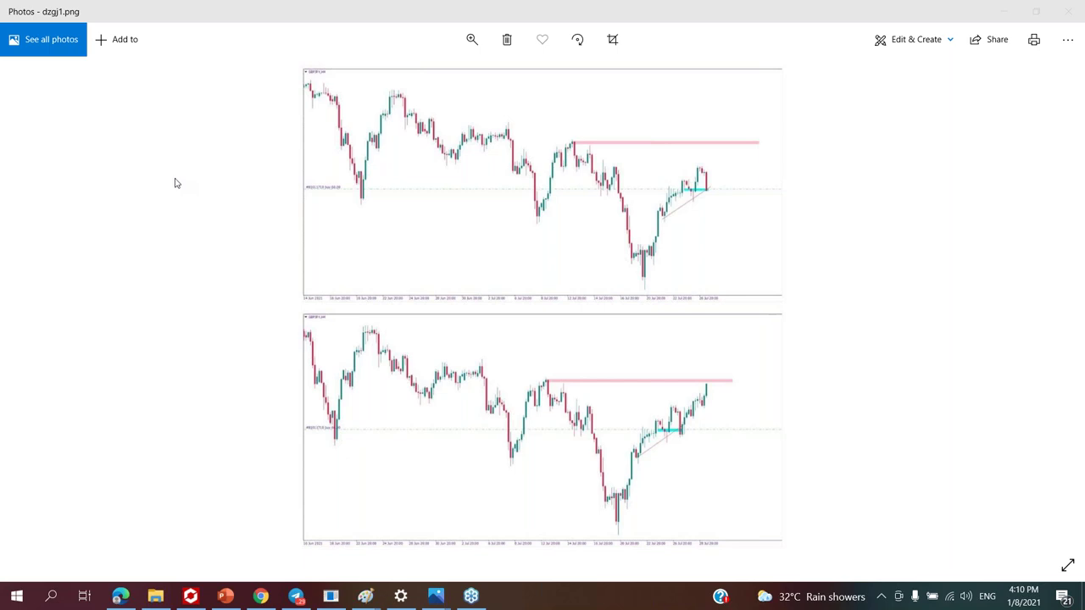
Examine the two GBPJPY charts in dzgj1.png at a slightly enlarged size.
{"action": "left_click", "coordinate": [133, 227]}
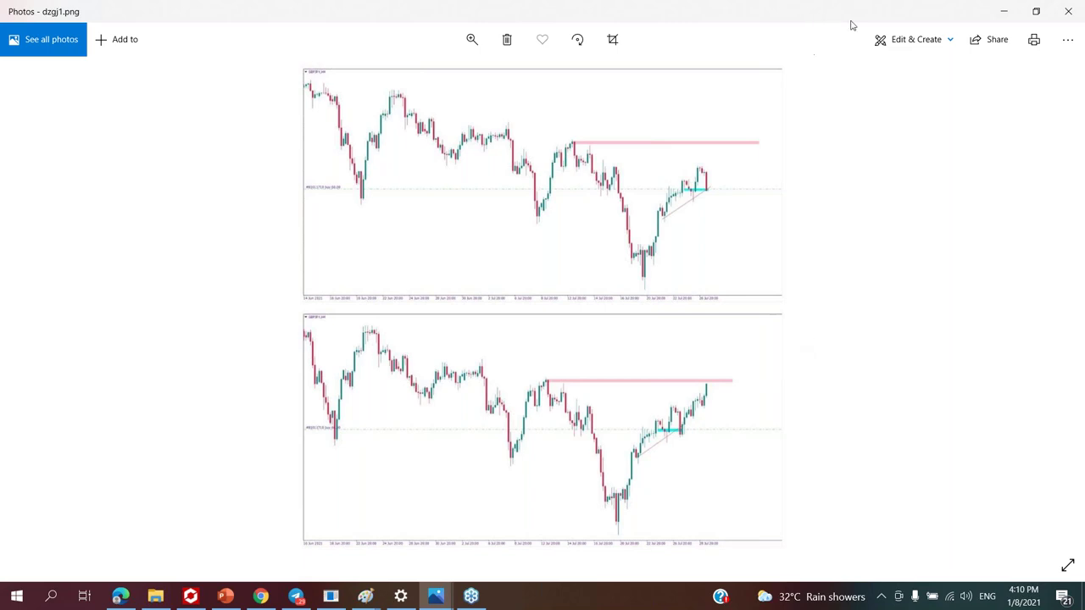
{"action": "left_click", "coordinate": [875, 46]}
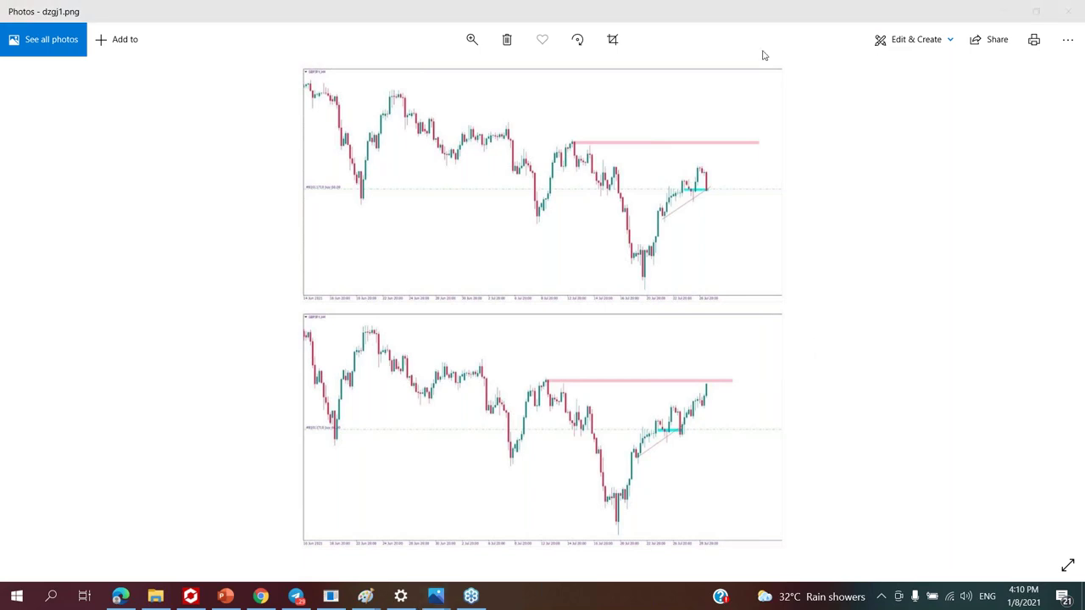
{"action": "left_click", "coordinate": [462, 46]}
{"action": "left_click_drag", "start_coordinate": [404, 77], "coordinate": [411, 76]}
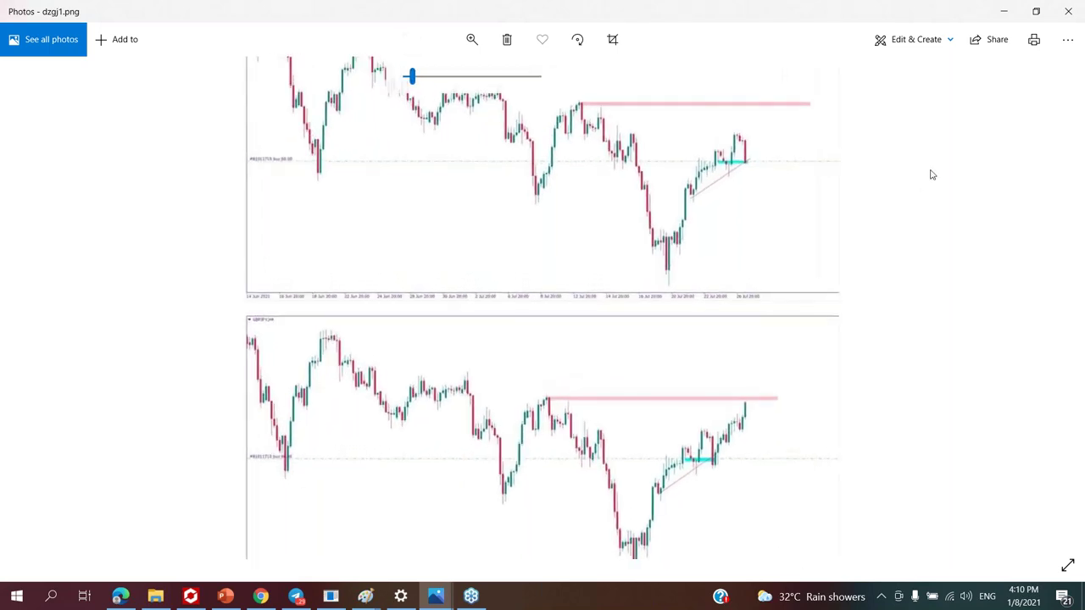
{"action": "left_click_drag", "start_coordinate": [928, 182], "coordinate": [889, 203]}
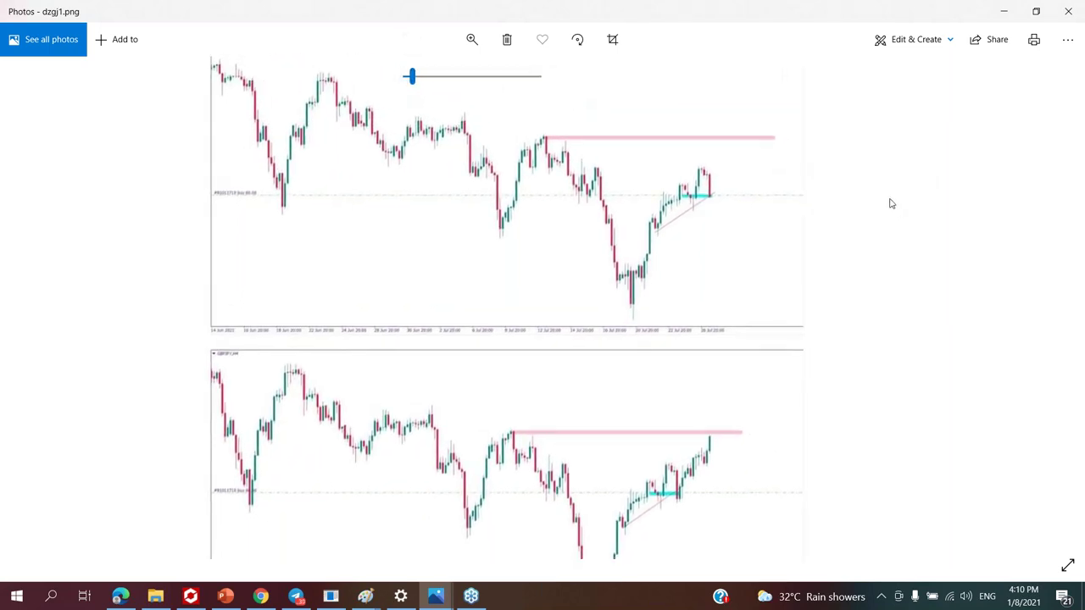
{"action": "left_click", "coordinate": [472, 40]}
{"action": "mouse_move", "coordinate": [411, 75]}
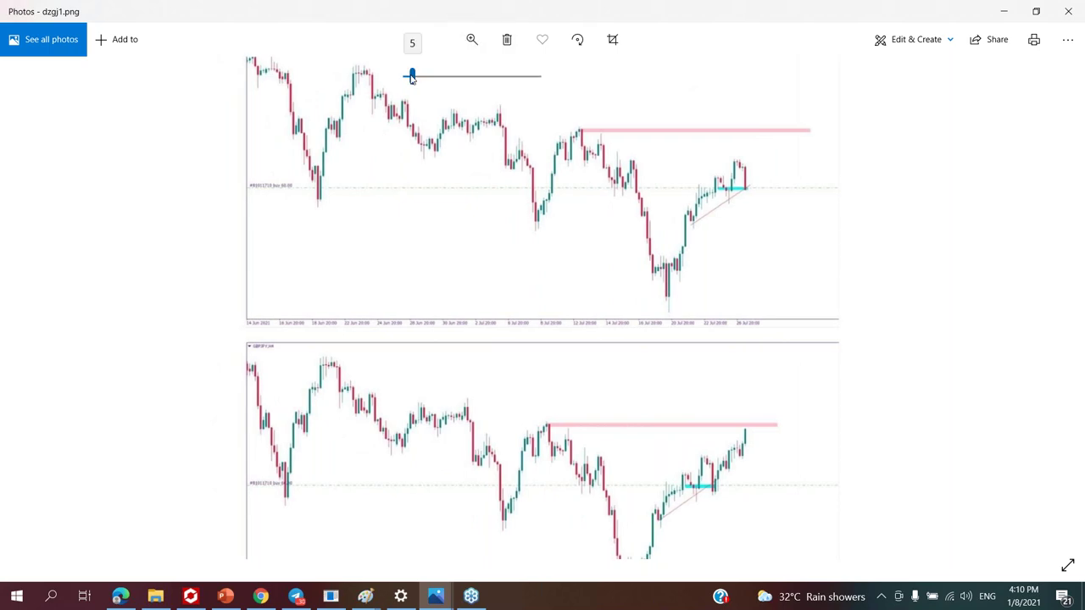
{"action": "left_click_drag", "start_coordinate": [411, 76], "coordinate": [408, 77]}
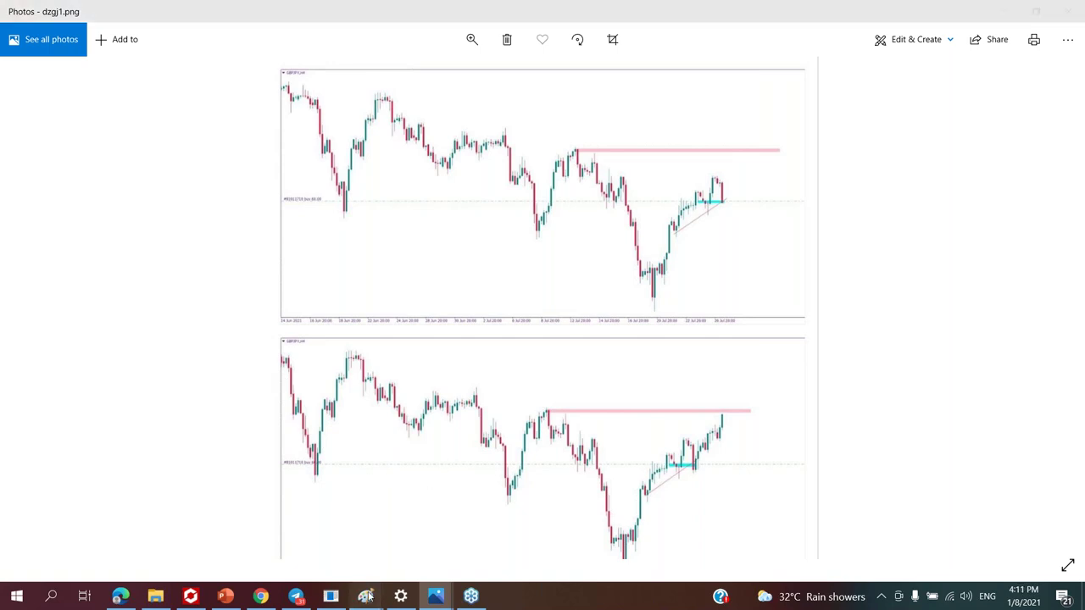
Switch to the Paint drawing and add the grey text label "snrc1" just below the small grey rectangle.
{"action": "mouse_move", "coordinate": [366, 597]}
{"action": "left_click", "coordinate": [325, 533]}
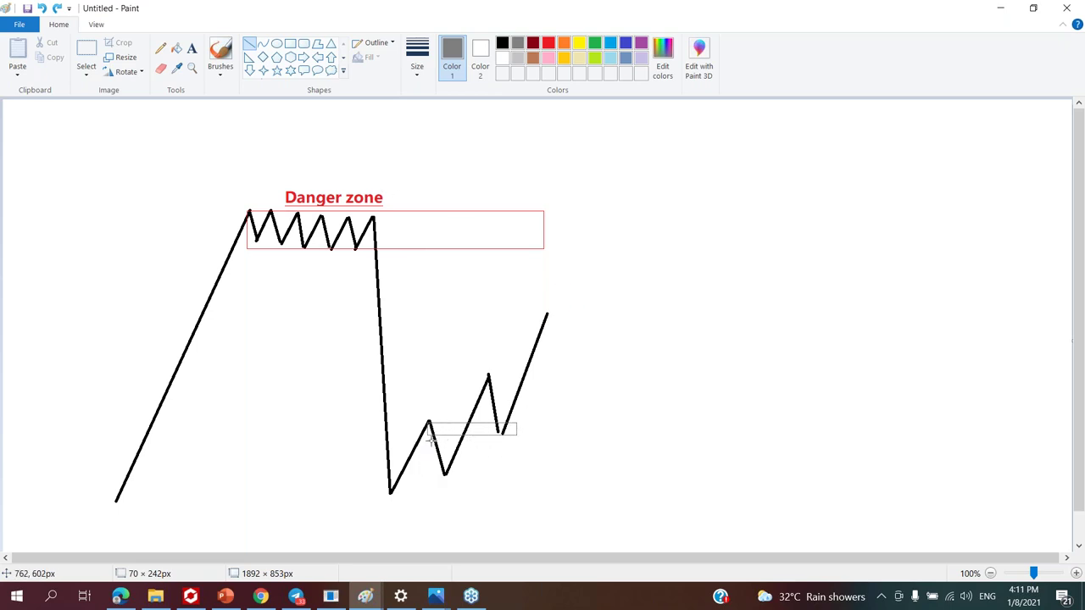
{"action": "left_click", "coordinate": [191, 47]}
{"action": "left_click", "coordinate": [487, 434]}
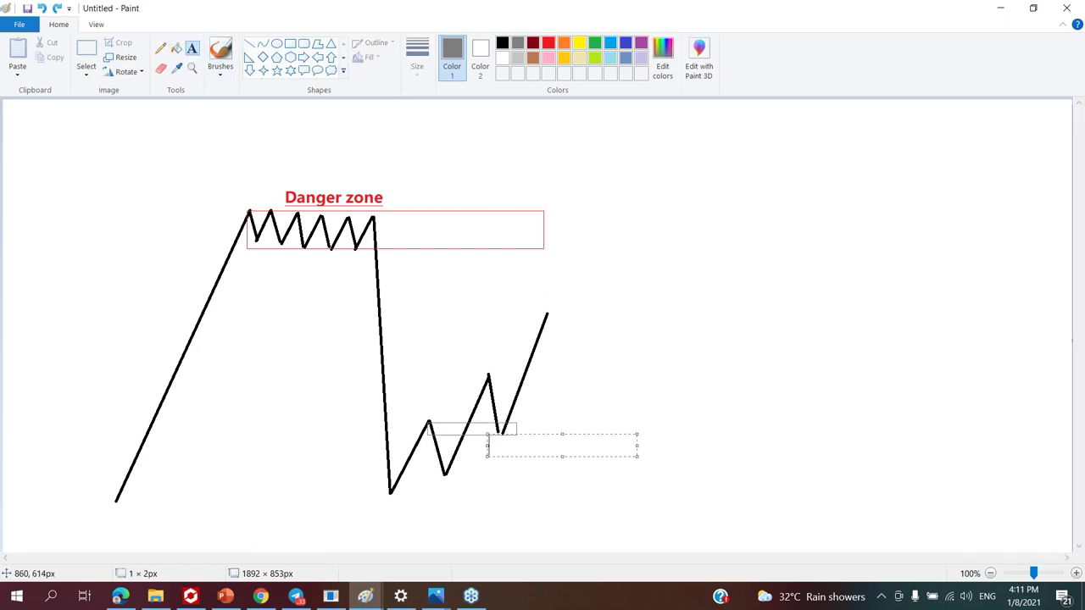
{"action": "type", "text": "snrc1"}
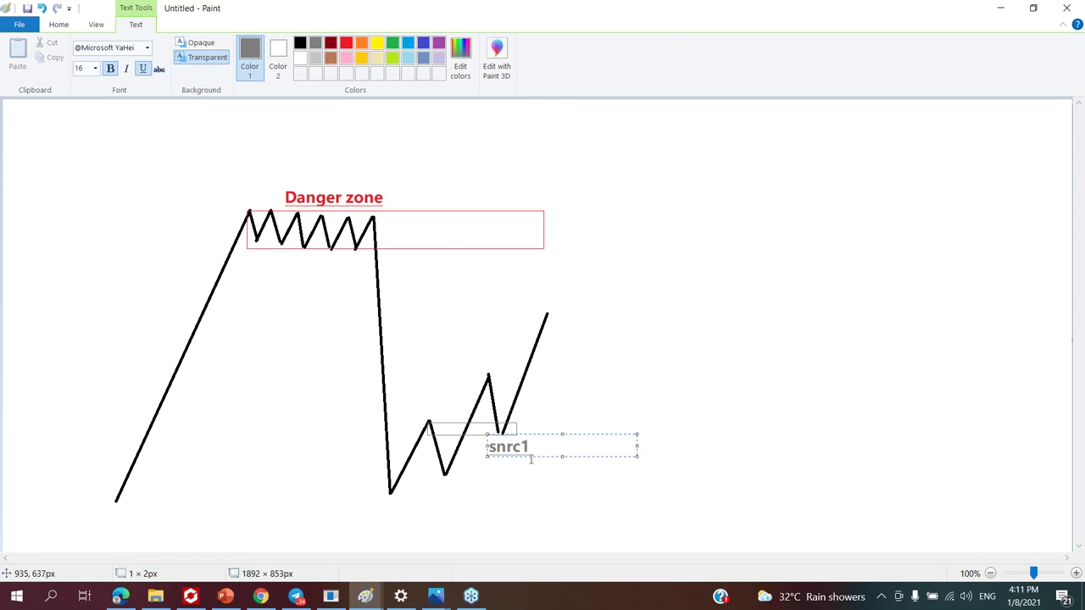
{"action": "left_click", "coordinate": [620, 504]}
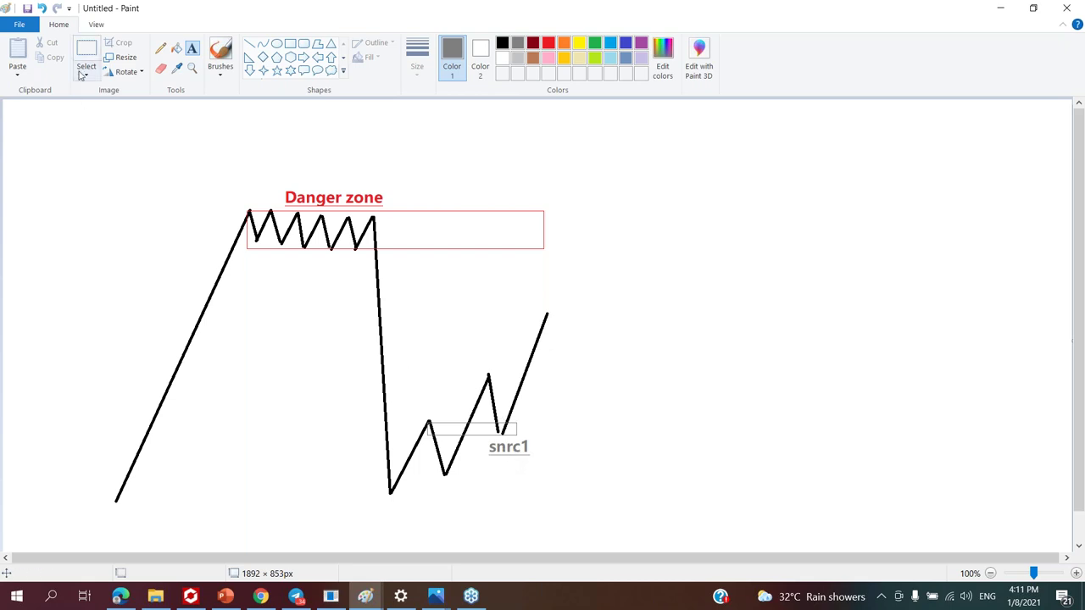
Try a straight grey line from the second peak up to the Danger zone rectangle, and undo it.
{"action": "left_click", "coordinate": [249, 47]}
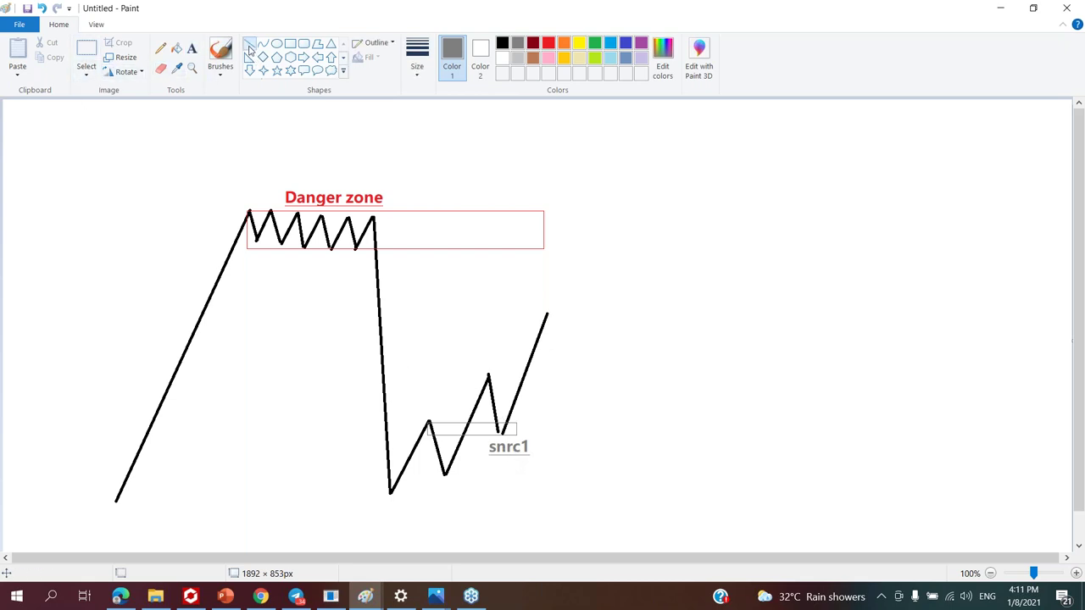
{"action": "left_click_drag", "start_coordinate": [487, 377], "coordinate": [492, 245]}
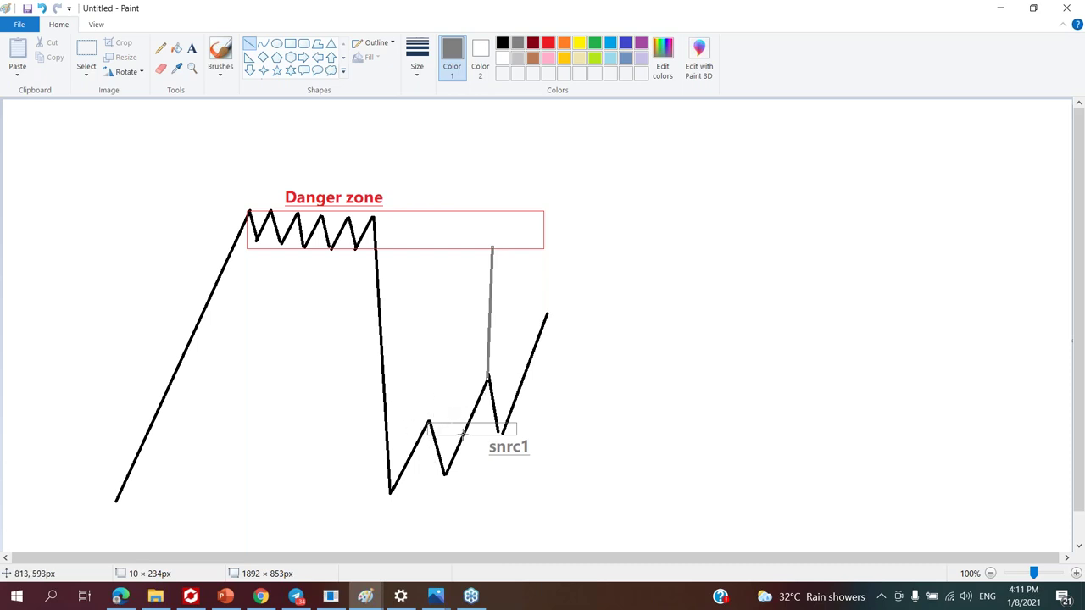
{"action": "left_click", "coordinate": [42, 8]}
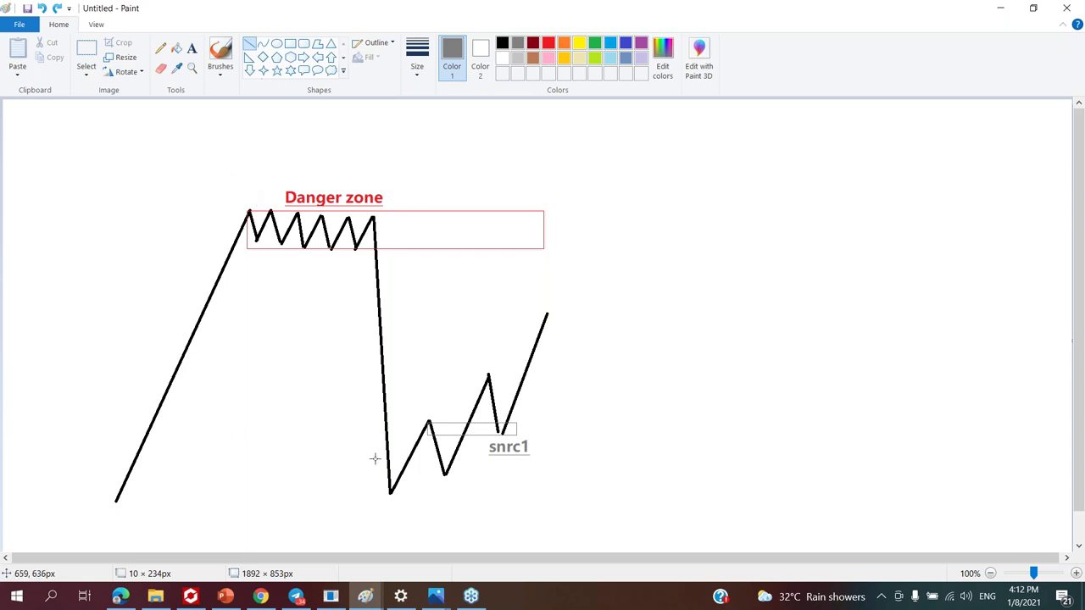
Switch back to dzgj1.png in Photos and enlarge it to examine the upper GBPJPY H4 chart.
{"action": "left_click", "coordinate": [435, 597]}
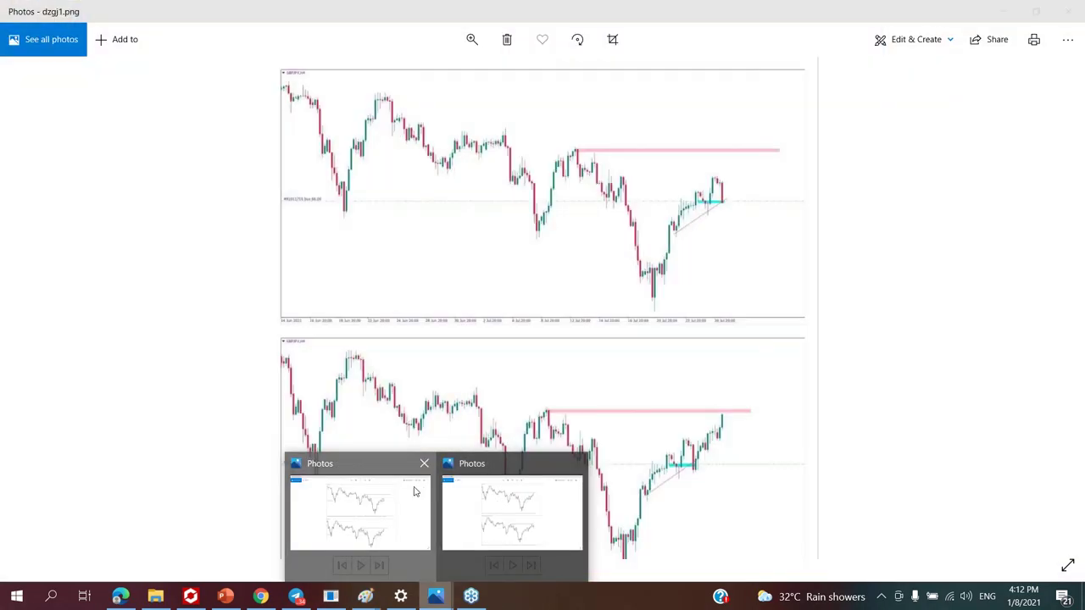
{"action": "left_click", "coordinate": [416, 491]}
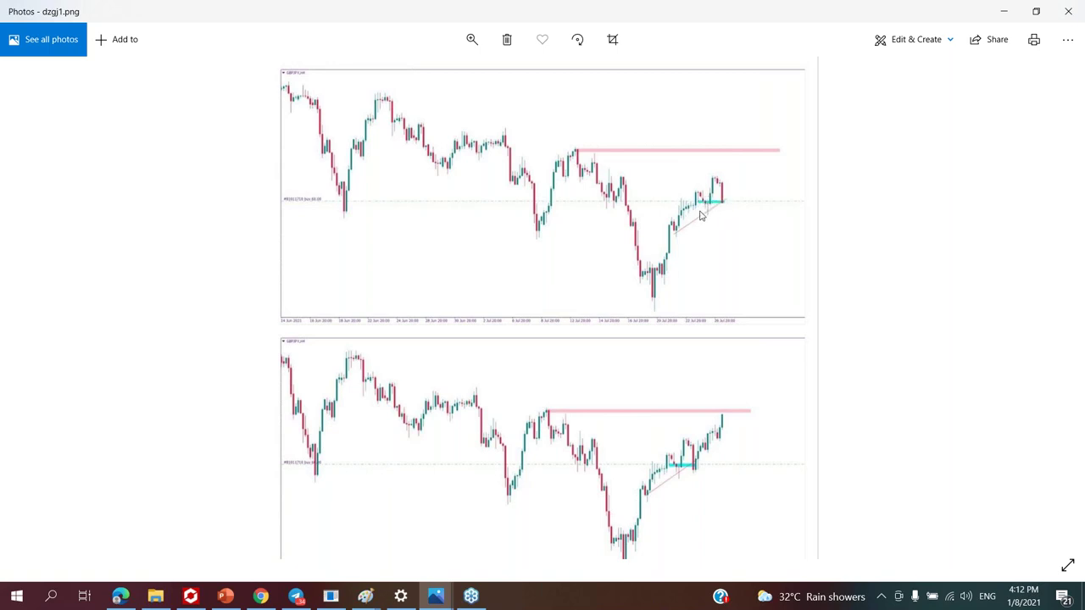
{"action": "left_click", "coordinate": [472, 39]}
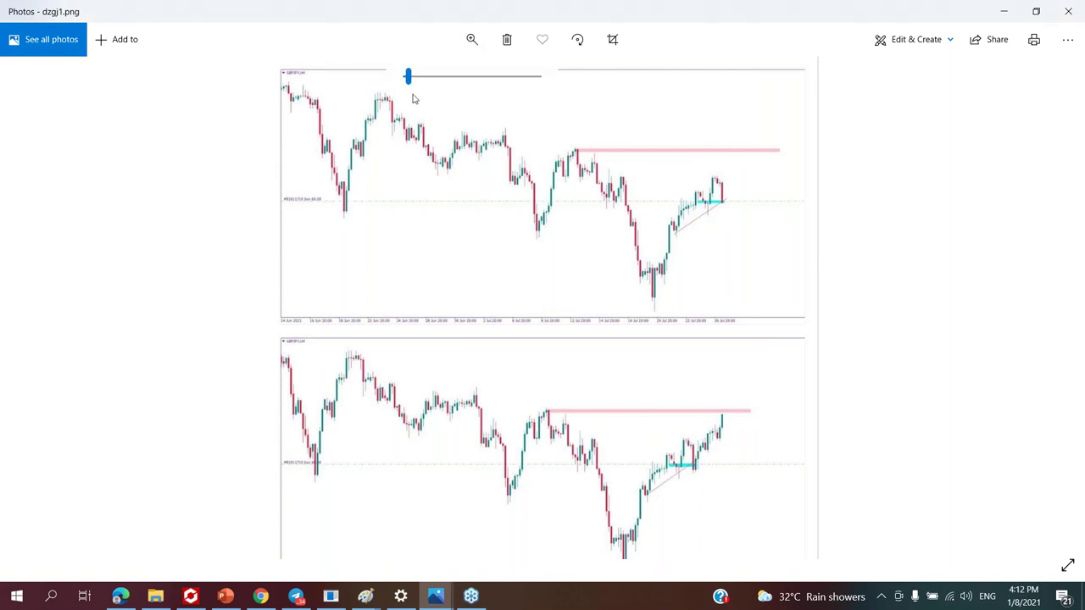
{"action": "left_click_drag", "start_coordinate": [407, 76], "coordinate": [425, 87]}
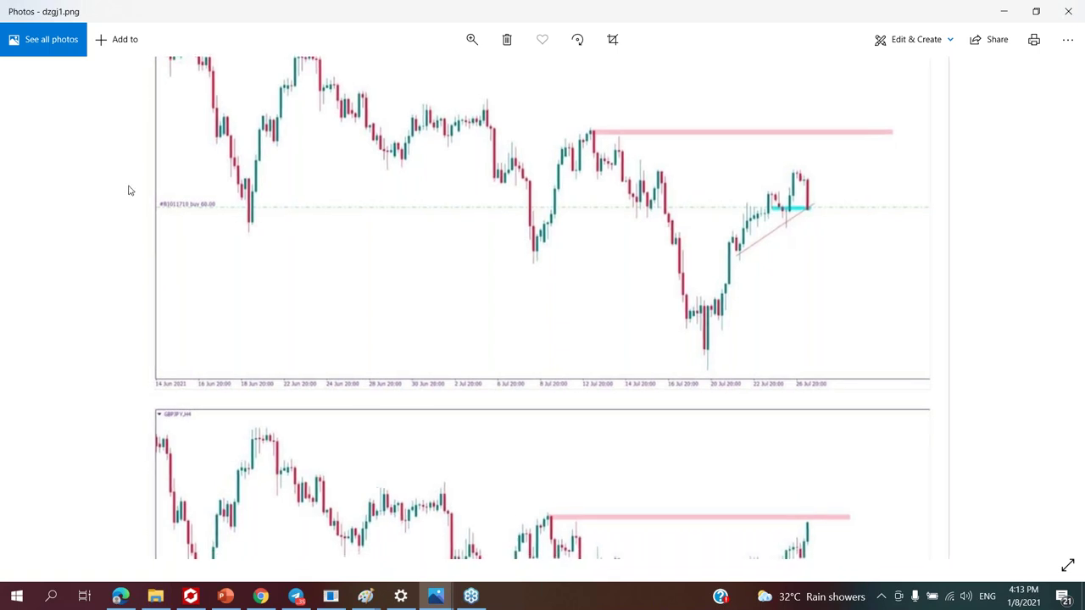
{"action": "scroll", "coordinate": [537, 336], "scroll_direction": "up", "scroll_amount": 2}
{"action": "scroll", "coordinate": [538, 335], "scroll_direction": "down", "scroll_amount": 1}
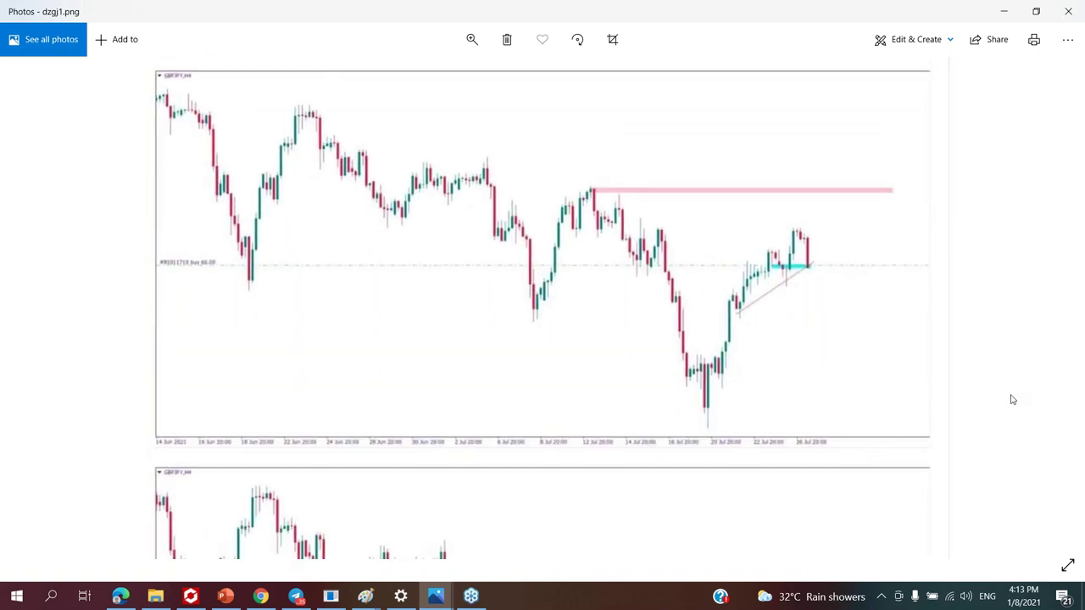
Examine the lower GBPJPY H4 chart in dzgj1.png up to its pink zone, and restore the whole-image view.
{"action": "scroll", "coordinate": [981, 433], "scroll_direction": "down", "scroll_amount": 4}
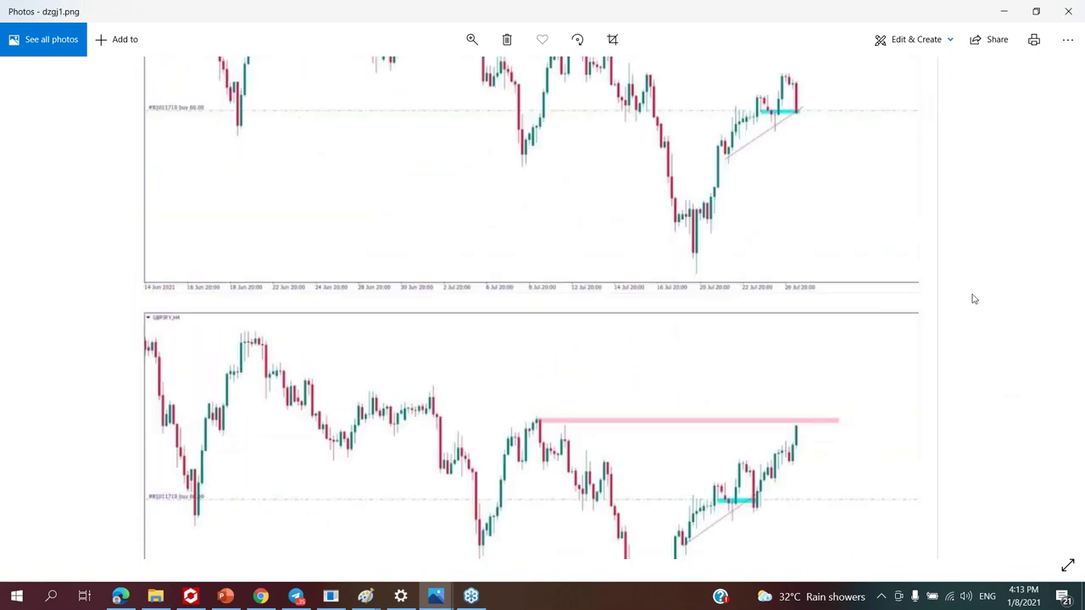
{"action": "scroll", "coordinate": [949, 435], "scroll_direction": "down", "scroll_amount": 2}
{"action": "scroll", "coordinate": [767, 406], "scroll_direction": "down", "scroll_amount": 1}
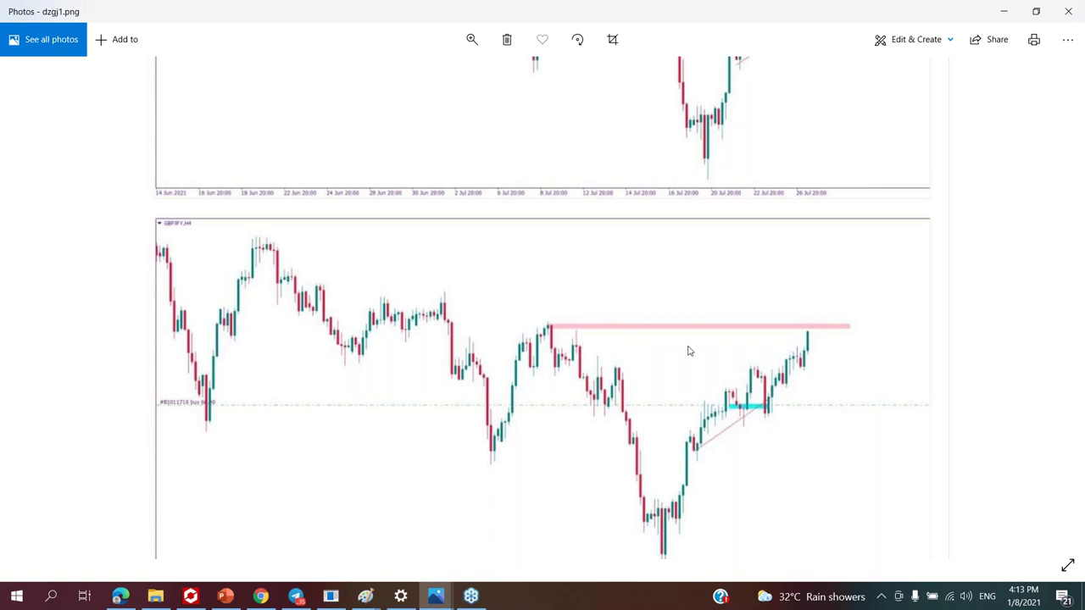
{"action": "left_click_drag", "start_coordinate": [691, 426], "coordinate": [678, 424]}
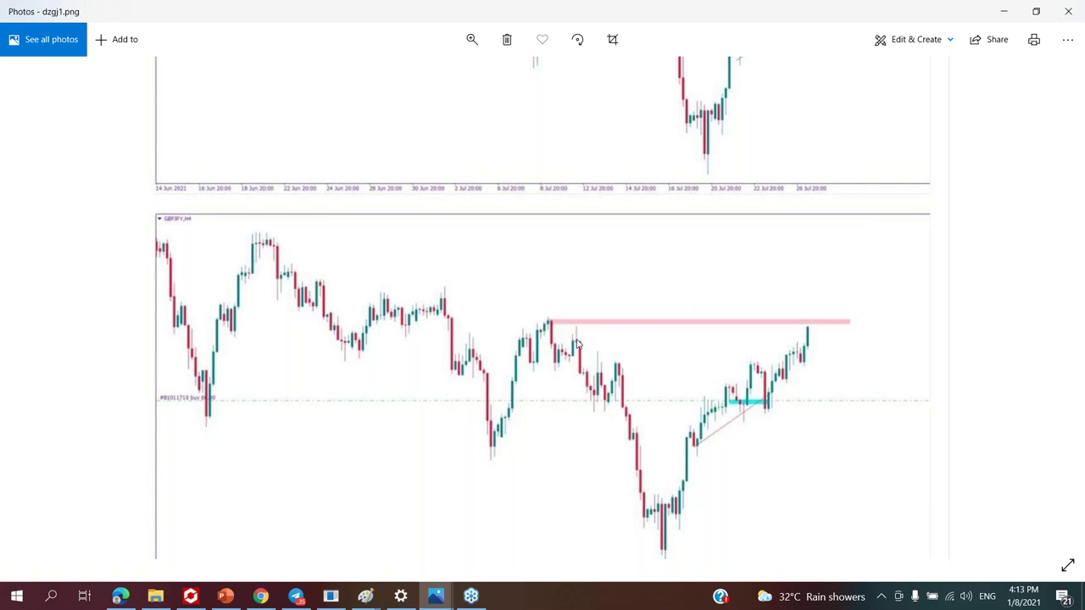
{"action": "scroll", "coordinate": [666, 327], "scroll_direction": "up", "scroll_amount": 1}
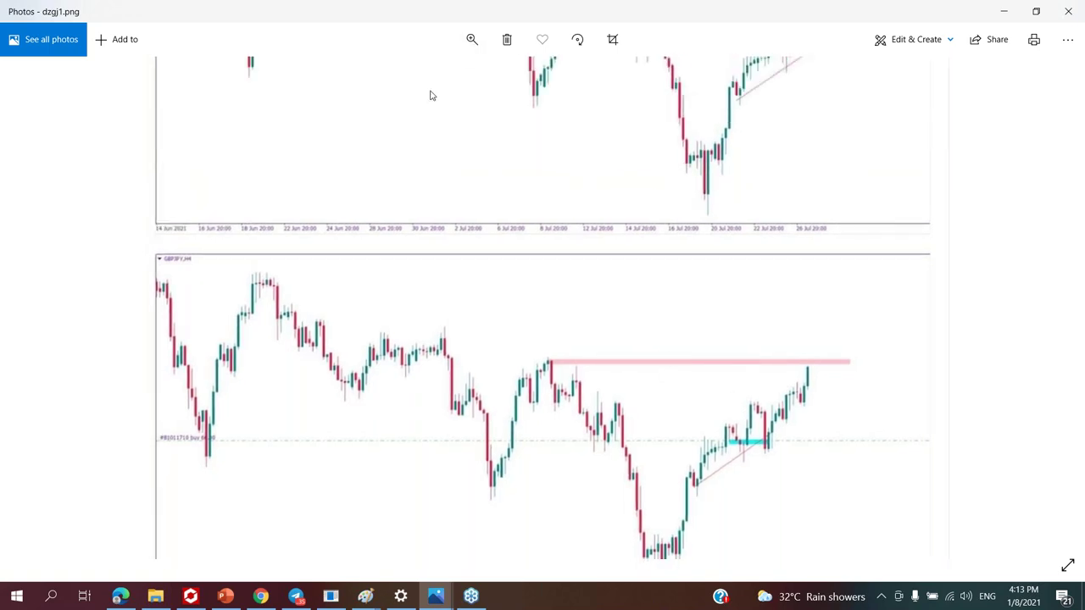
{"action": "left_click", "coordinate": [471, 40]}
{"action": "left_click_drag", "start_coordinate": [422, 76], "coordinate": [405, 76]}
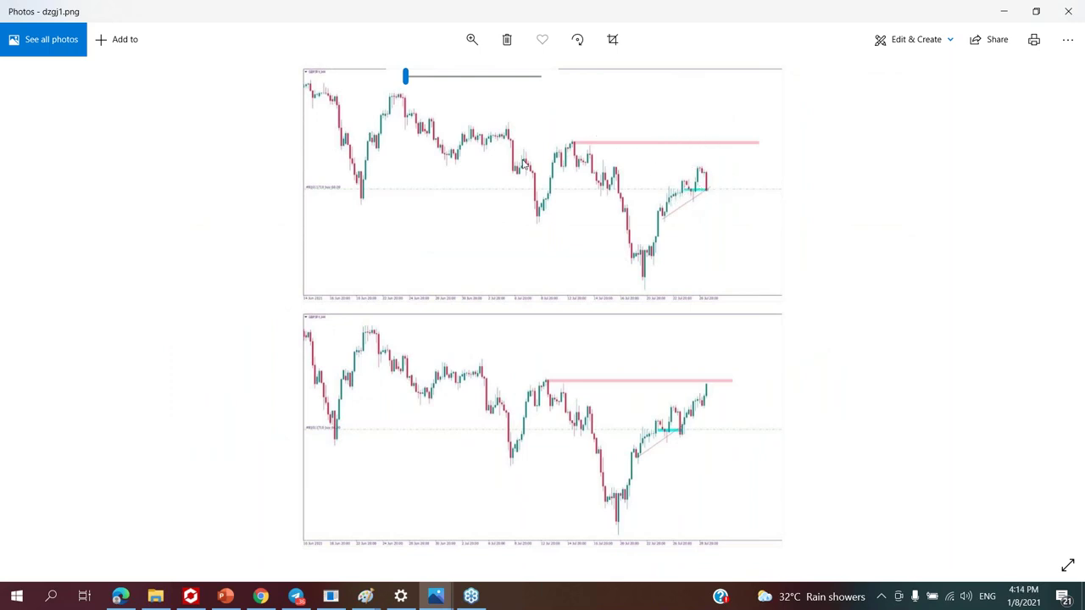
{"action": "key", "text": "Right"}
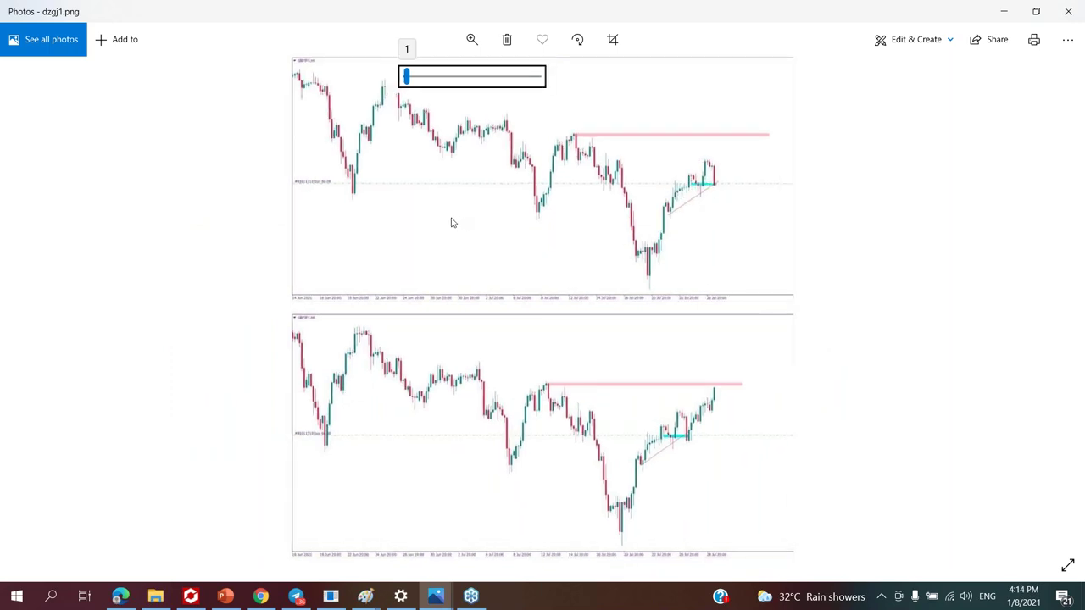
{"action": "key", "text": "Left"}
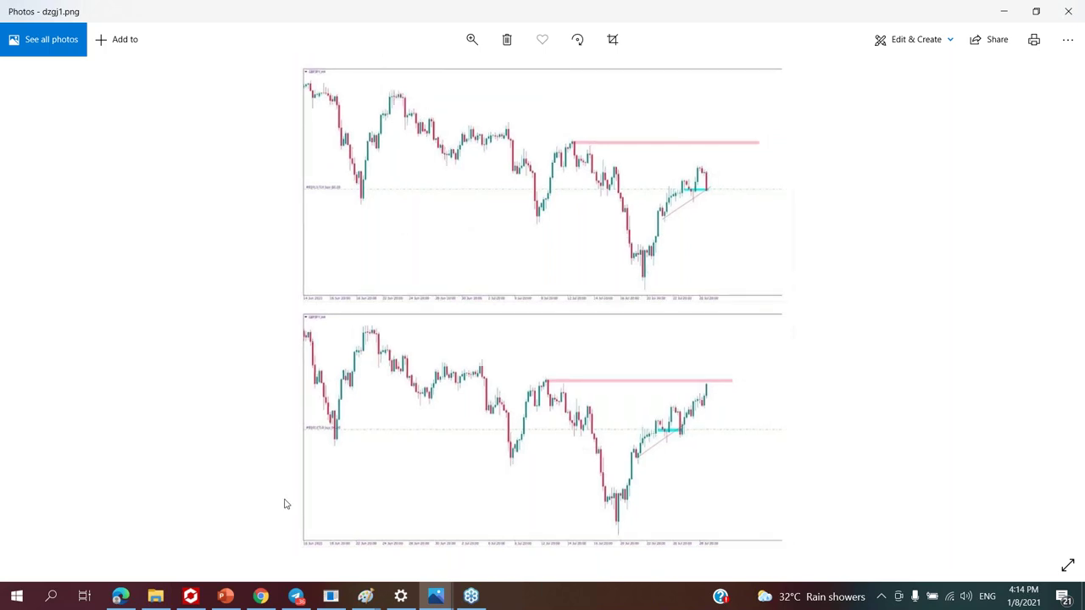
Switch to the Photos window showing dzgj2.jpg and enlarge its upper chart around the pink zone.
{"action": "left_click", "coordinate": [432, 600]}
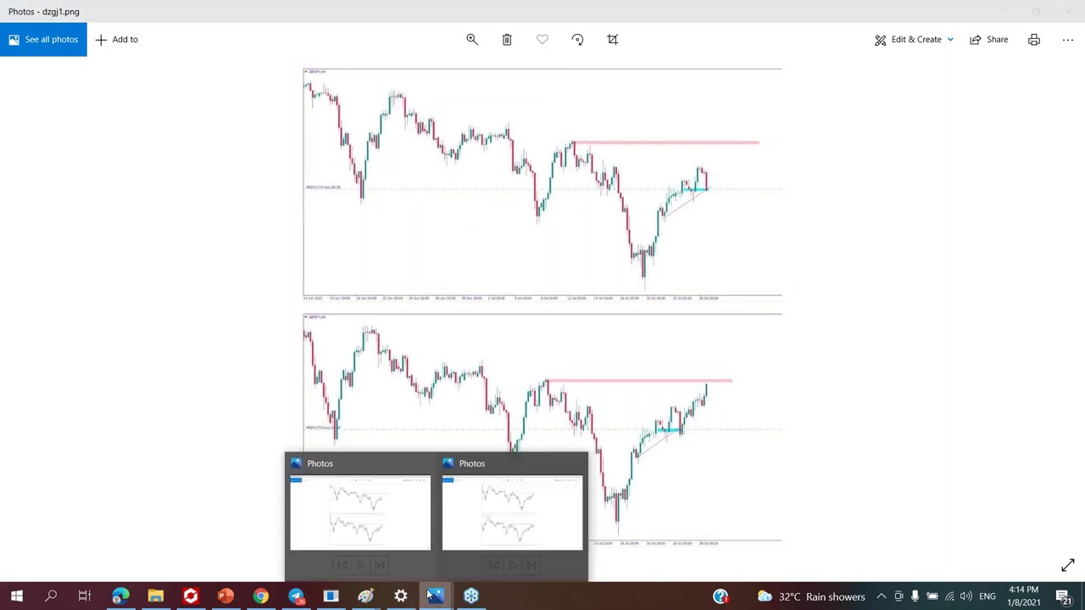
{"action": "left_click", "coordinate": [458, 532]}
{"action": "left_click", "coordinate": [466, 44]}
{"action": "left_click_drag", "start_coordinate": [405, 76], "coordinate": [422, 77]}
{"action": "left_click_drag", "start_coordinate": [682, 165], "coordinate": [787, 181]}
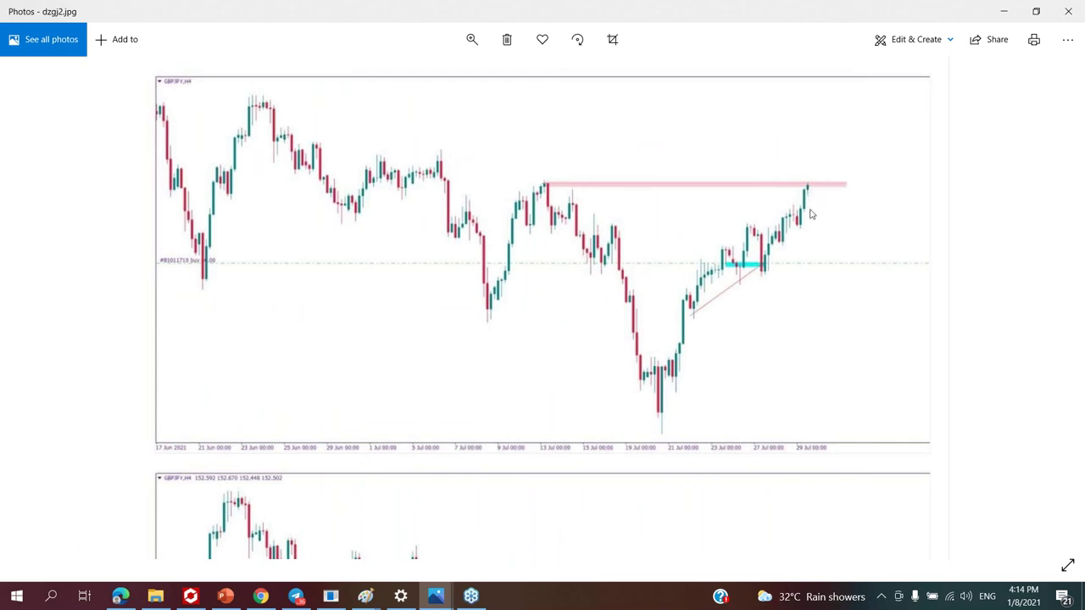
{"action": "left_click_drag", "start_coordinate": [813, 215], "coordinate": [803, 200]}
Examine the price reaction at the pink zone in dzgj2.jpg's lower chart, and restore the whole-image view.
{"action": "scroll", "coordinate": [805, 212], "scroll_direction": "down", "scroll_amount": 2}
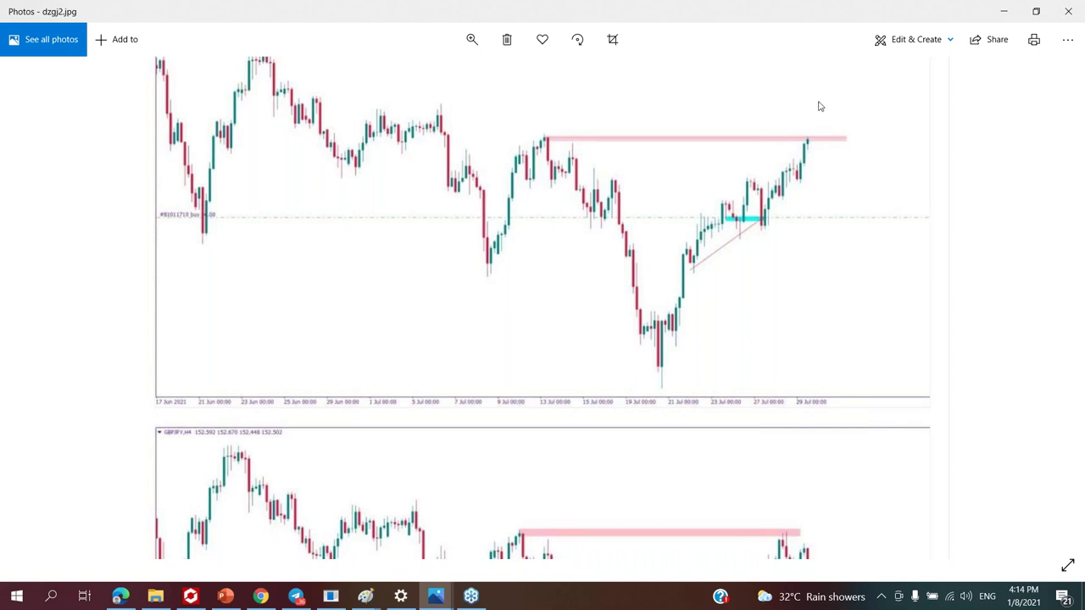
{"action": "scroll", "coordinate": [848, 230], "scroll_direction": "down", "scroll_amount": 2}
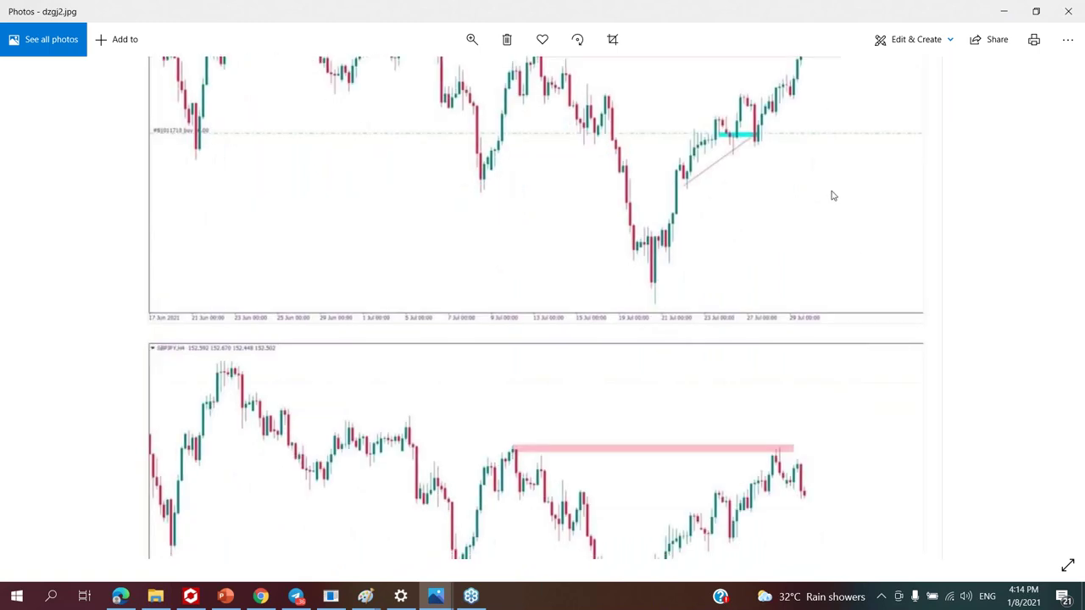
{"action": "scroll", "coordinate": [900, 195], "scroll_direction": "down", "scroll_amount": 2}
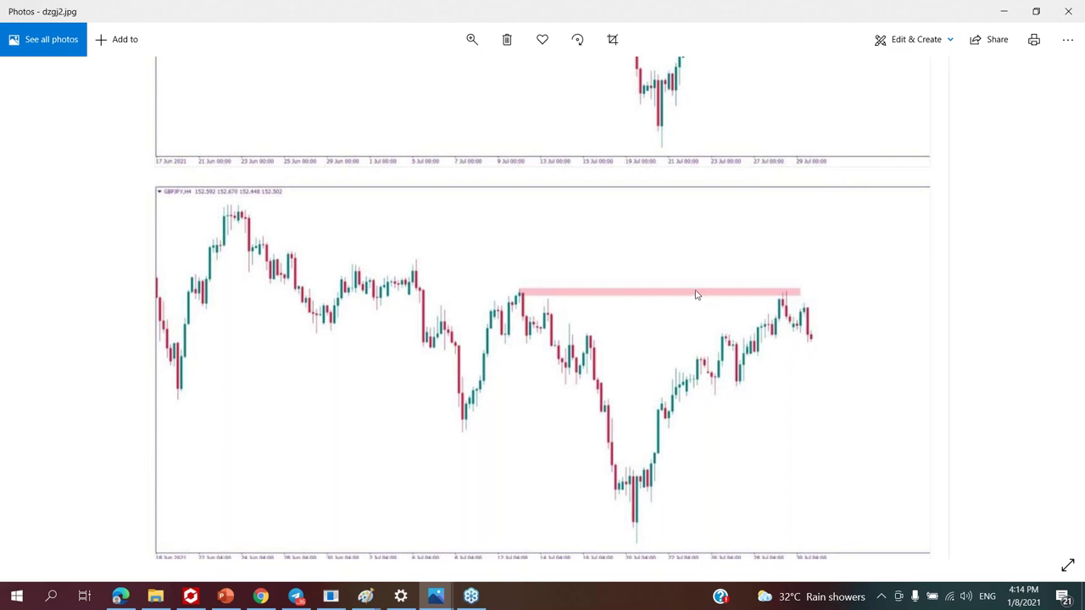
{"action": "scroll", "coordinate": [786, 303], "scroll_direction": "up", "scroll_amount": 1}
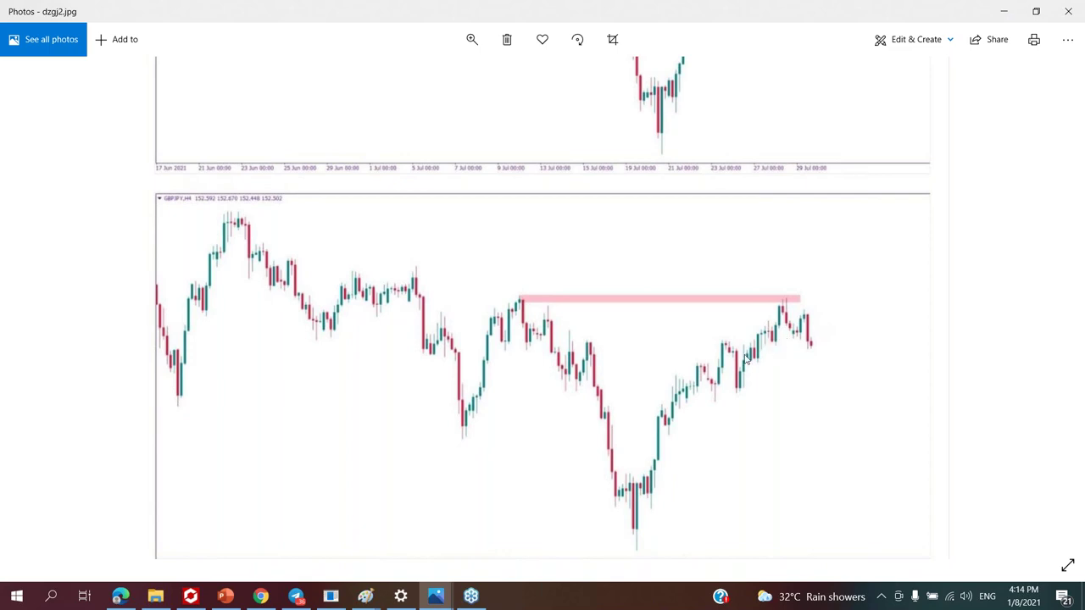
{"action": "scroll", "coordinate": [772, 322], "scroll_direction": "up", "scroll_amount": 1}
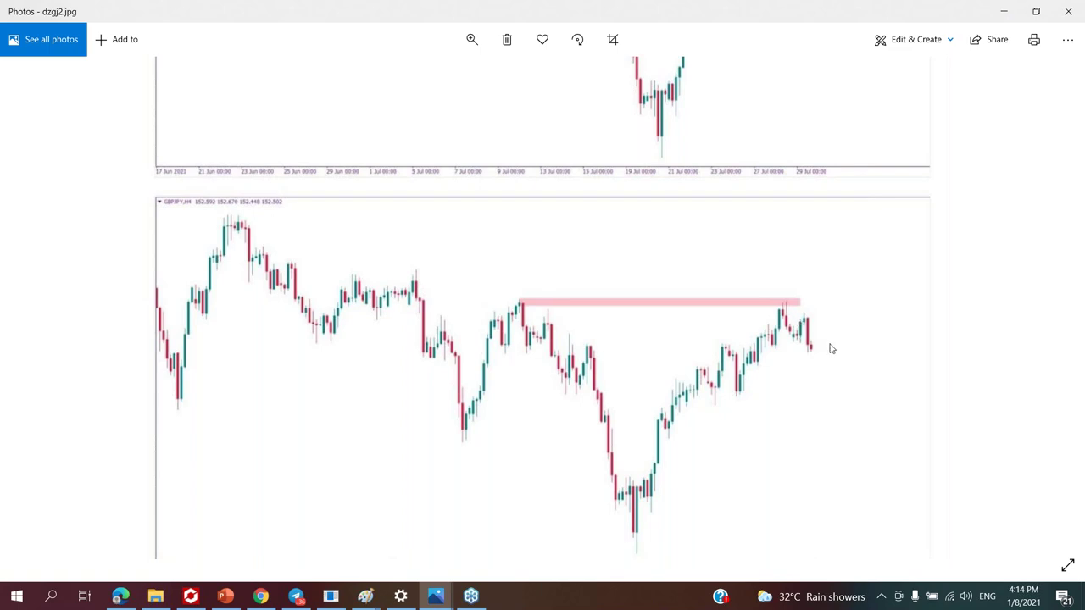
{"action": "scroll", "coordinate": [480, 188], "scroll_direction": "up", "scroll_amount": 2}
{"action": "left_click", "coordinate": [472, 39]}
{"action": "left_click_drag", "start_coordinate": [422, 76], "coordinate": [405, 78]}
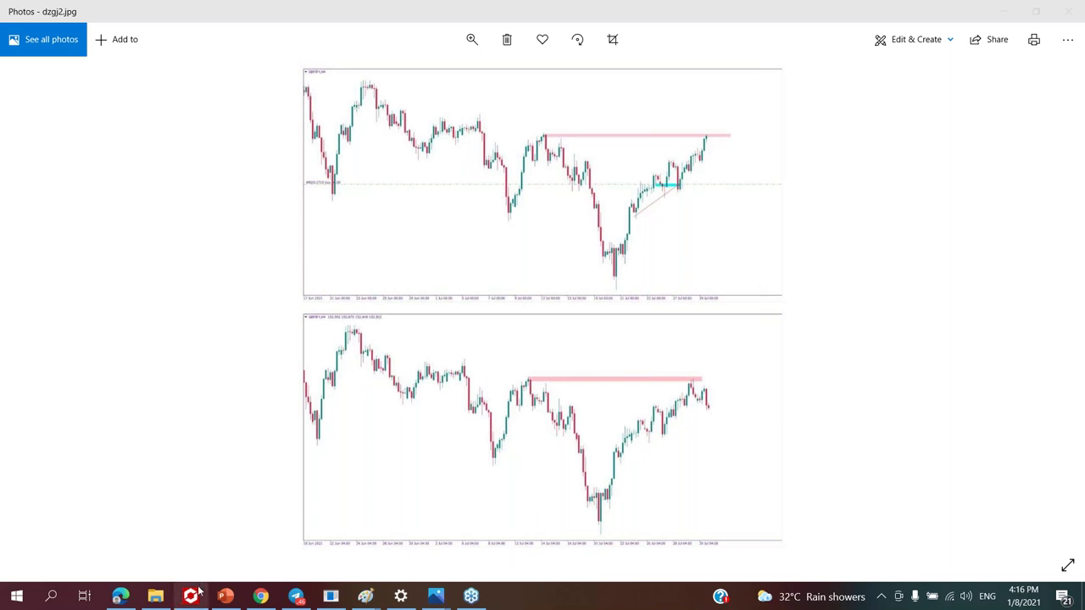
Switch to the MetaTrader trading platform and display the XAUUSD,H1 chart.
{"action": "left_click", "coordinate": [170, 534]}
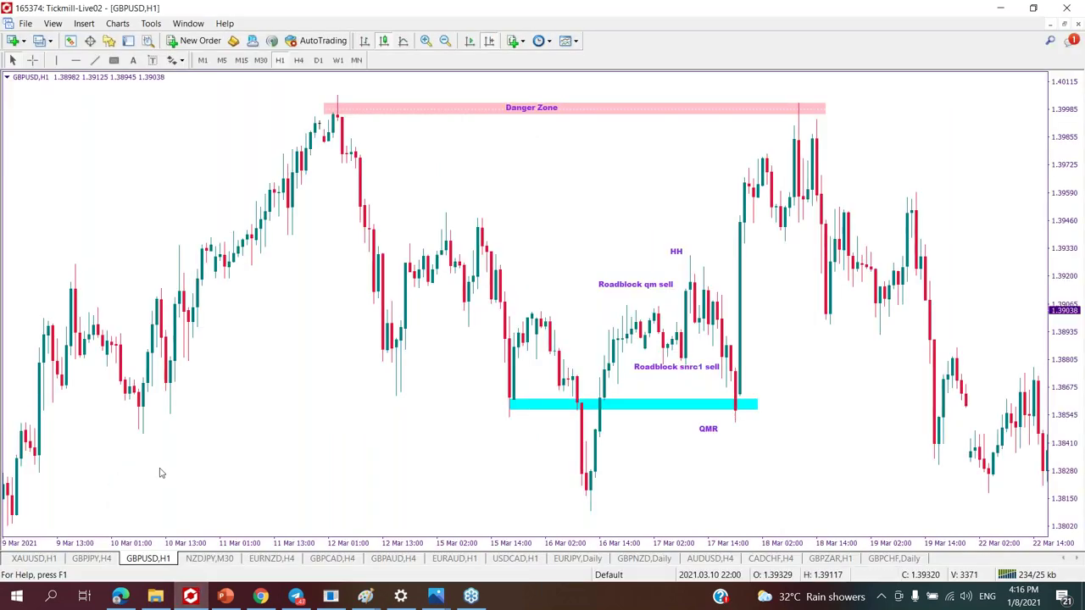
{"action": "left_click", "coordinate": [91, 558]}
{"action": "left_click", "coordinate": [35, 561]}
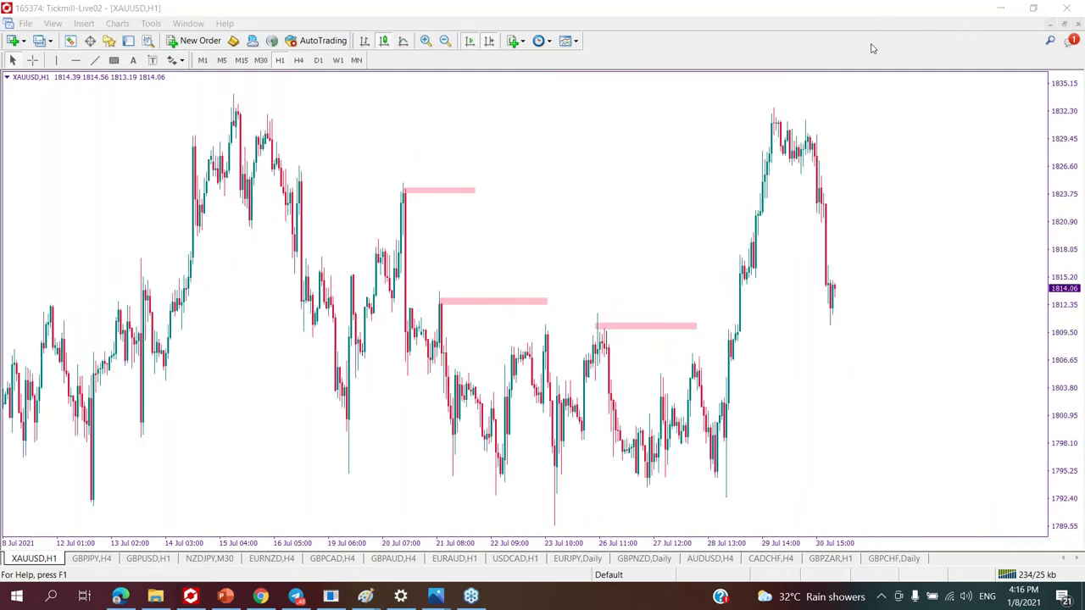
Examine the three pink zones on the XAUUSD,H1 chart at closer and wider scales, from early July to 30 July.
{"action": "scroll", "coordinate": [761, 136], "scroll_direction": "down", "scroll_amount": 5}
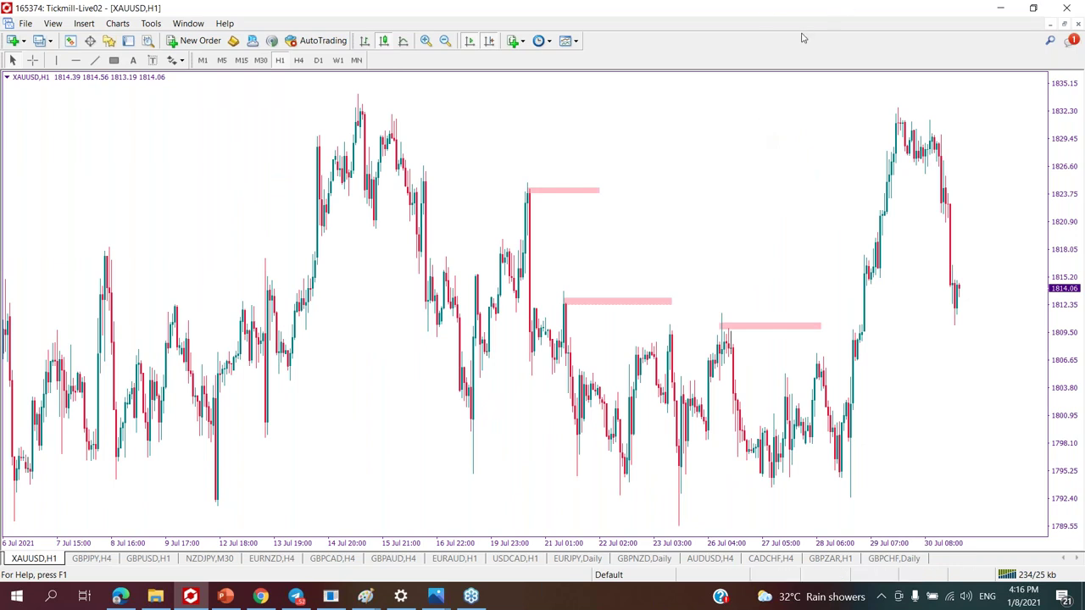
{"action": "scroll", "coordinate": [373, 224], "scroll_direction": "down", "scroll_amount": 3}
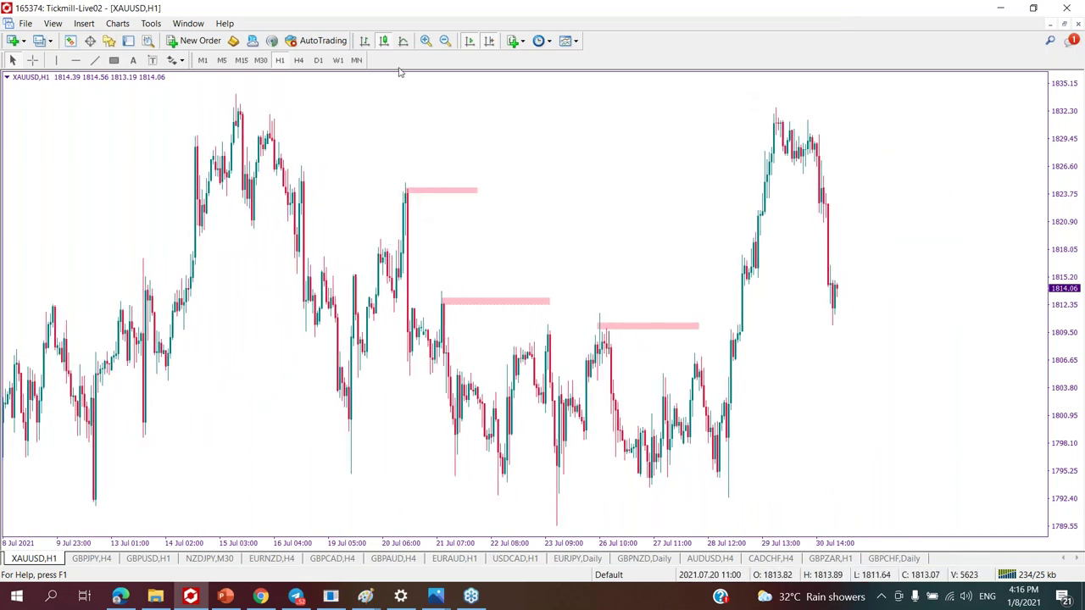
{"action": "left_click", "coordinate": [426, 41]}
{"action": "scroll", "coordinate": [429, 104], "scroll_direction": "up", "scroll_amount": 5}
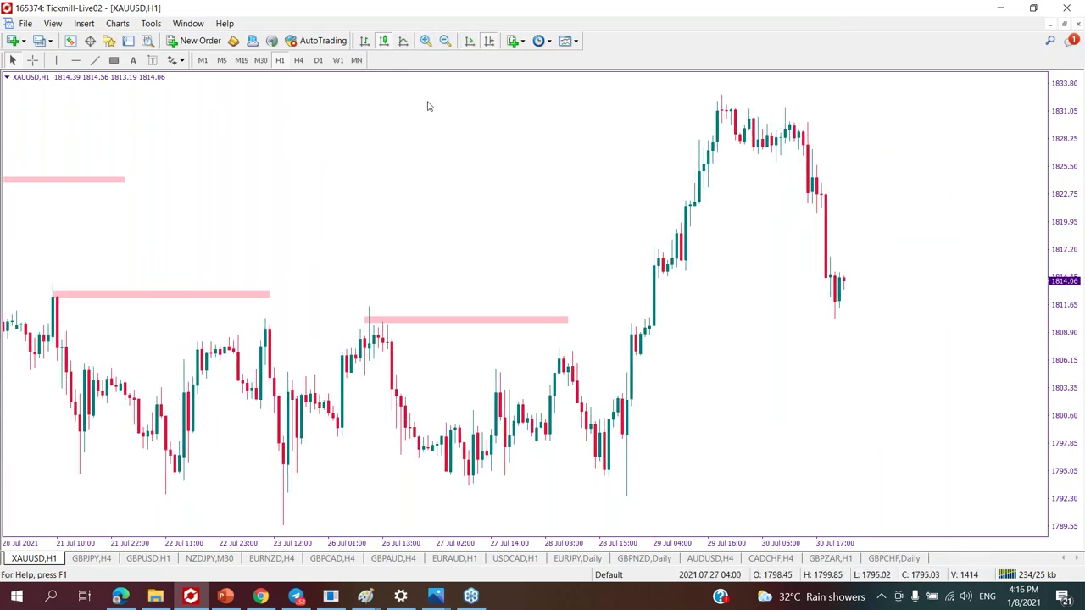
{"action": "left_click", "coordinate": [445, 40]}
{"action": "scroll", "coordinate": [436, 268], "scroll_direction": "up", "scroll_amount": 10}
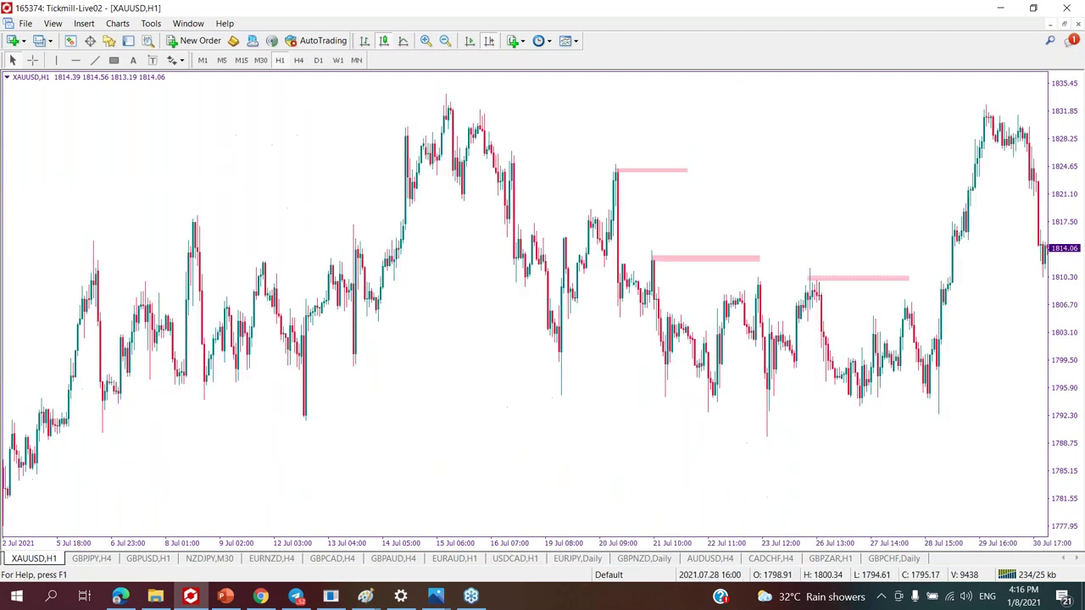
{"action": "scroll", "coordinate": [565, 199], "scroll_direction": "down", "scroll_amount": 2}
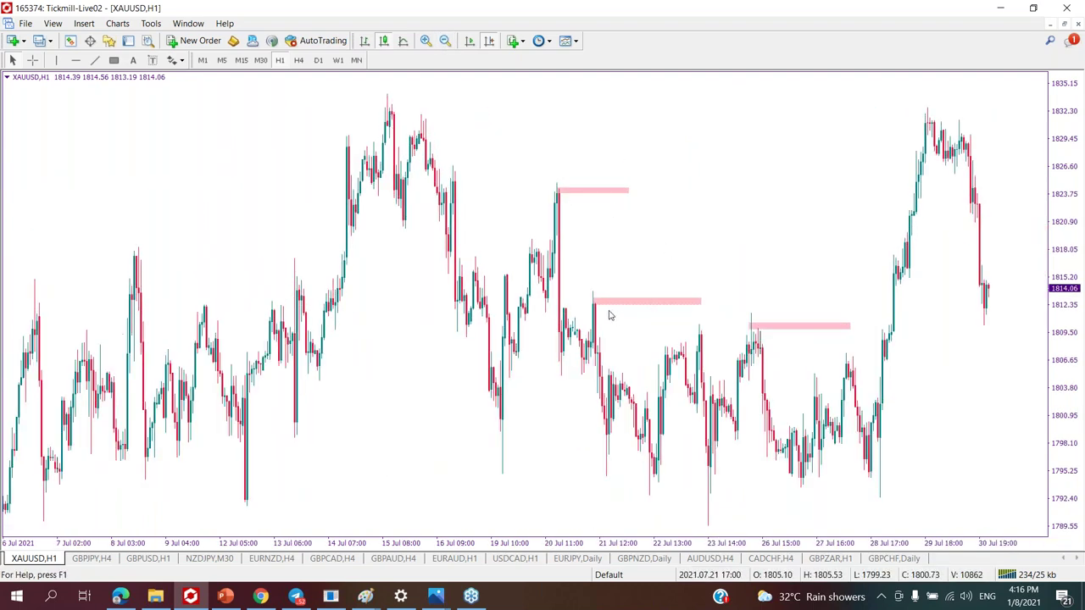
{"action": "scroll", "coordinate": [678, 383], "scroll_direction": "down", "scroll_amount": 3}
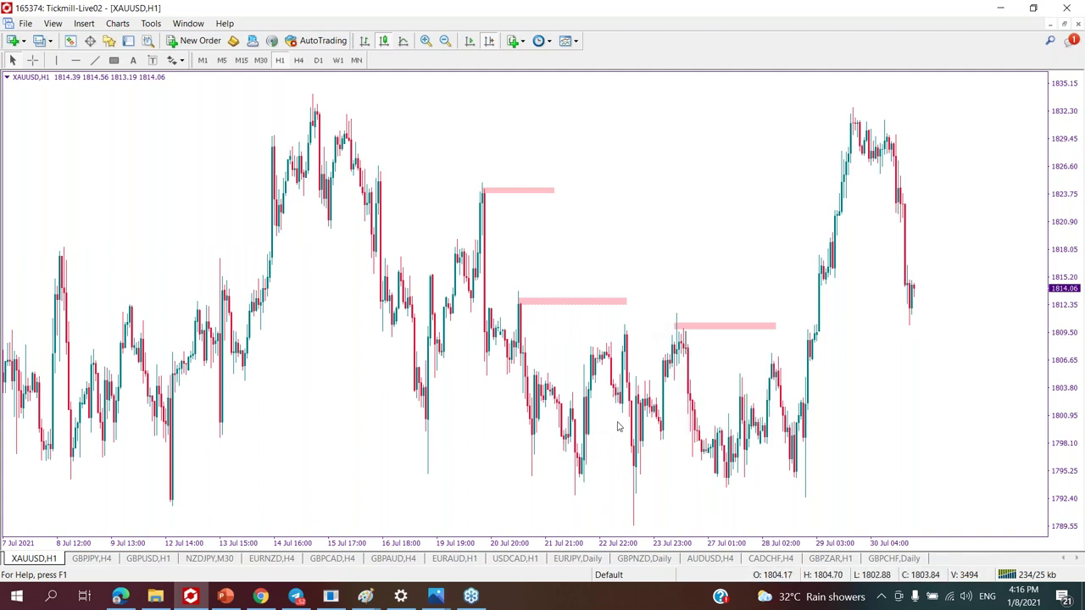
{"action": "left_click", "coordinate": [114, 60]}
{"action": "mouse_move", "coordinate": [573, 468]}
{"action": "left_mouse_down"}
{"action": "mouse_move", "coordinate": [588, 481]}
{"action": "mouse_move", "coordinate": [627, 479]}
{"action": "left_mouse_up"}
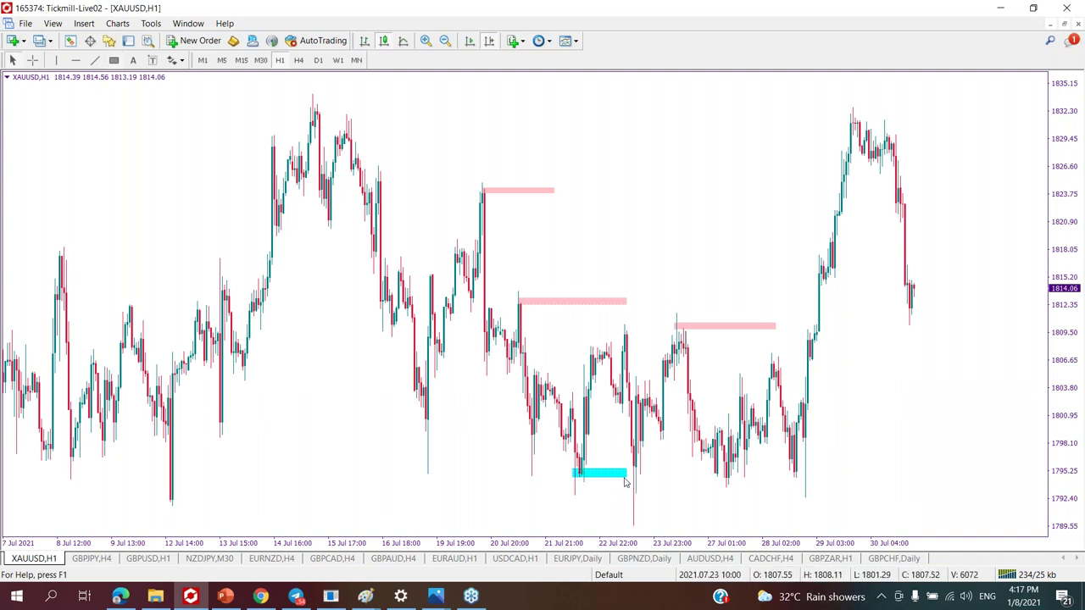
{"action": "right_click", "coordinate": [625, 481]}
{"action": "left_click", "coordinate": [653, 382]}
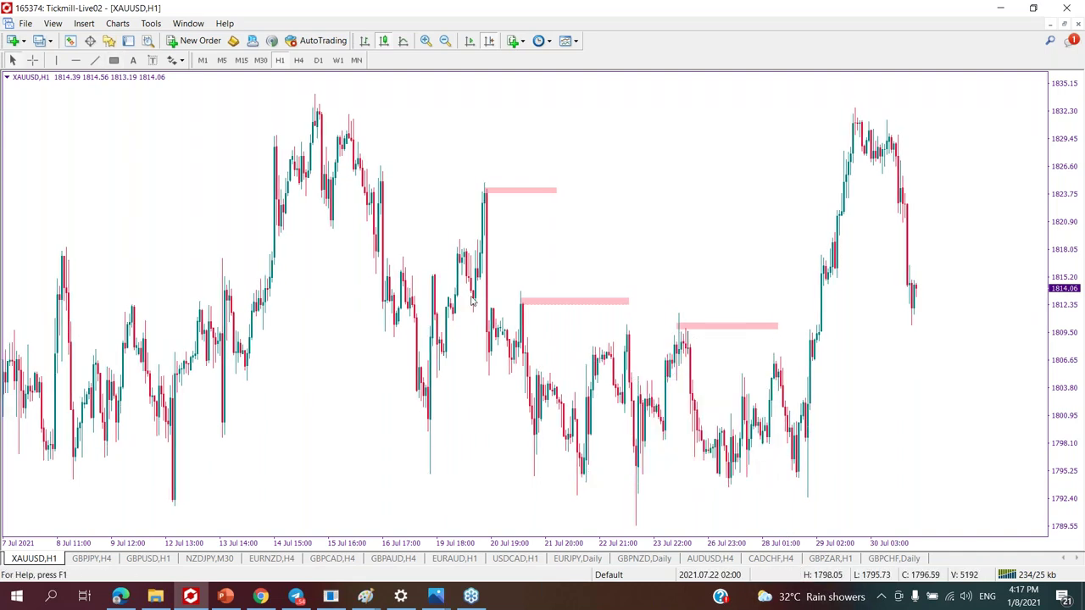
Draw a thin aqua rectangle at about 1801.5 from the 22 July swing high to the 23 July peak, and enlarge the chart around it.
{"action": "left_click", "coordinate": [113, 60]}
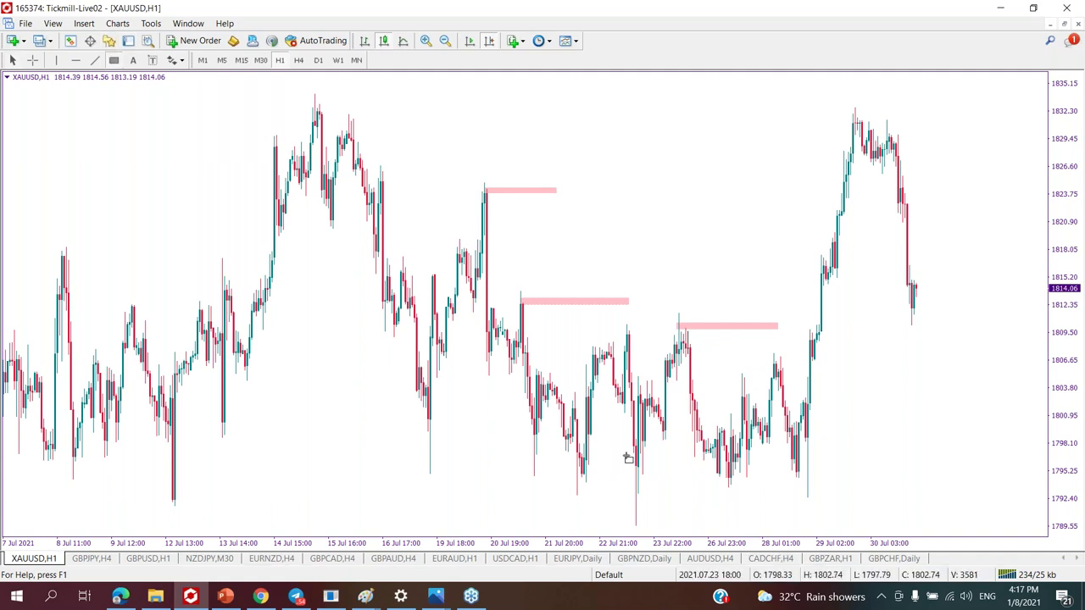
{"action": "left_click_drag", "start_coordinate": [573, 409], "coordinate": [631, 414]}
{"action": "left_click", "coordinate": [426, 40]}
{"action": "scroll", "coordinate": [576, 319], "scroll_direction": "down", "scroll_amount": 10}
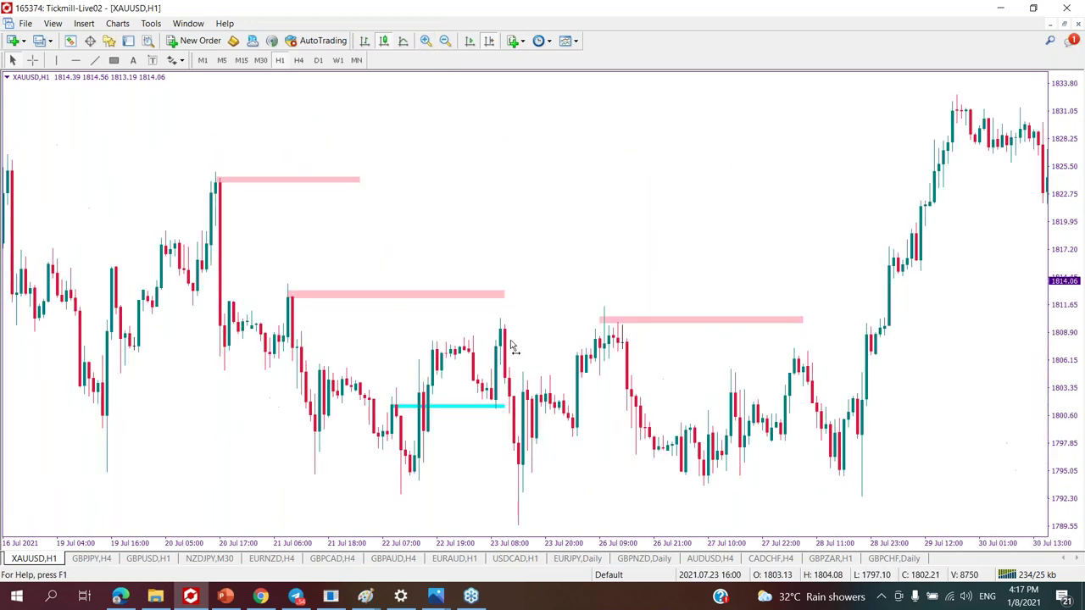
{"action": "scroll", "coordinate": [661, 380], "scroll_direction": "up", "scroll_amount": 2}
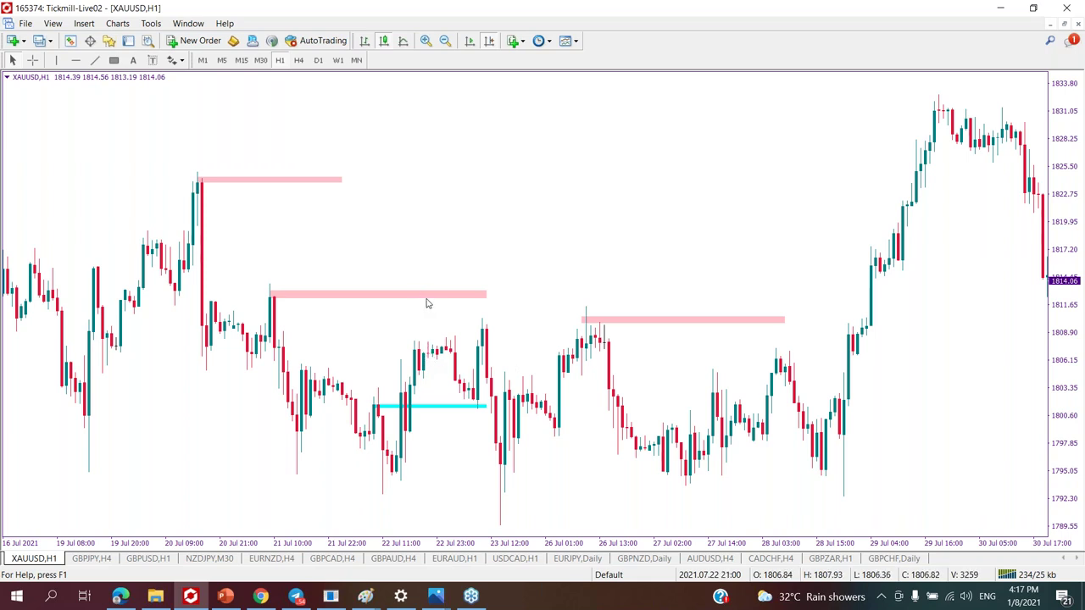
{"action": "left_click", "coordinate": [94, 61]}
{"action": "left_click_drag", "start_coordinate": [433, 344], "coordinate": [442, 297]}
{"action": "double_click", "coordinate": [440, 300]}
{"action": "right_click", "coordinate": [440, 302]}
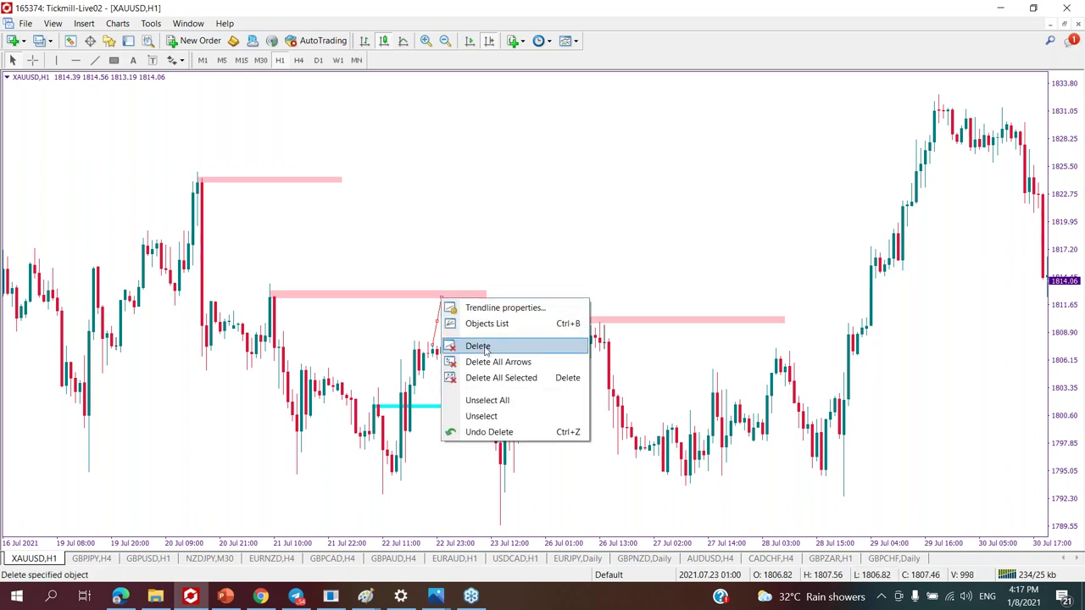
{"action": "left_click", "coordinate": [457, 346]}
Move the pink zone that starts on 26 July down to about 1808.8, level with the candle bodies.
{"action": "scroll", "coordinate": [403, 366], "scroll_direction": "down", "scroll_amount": 3}
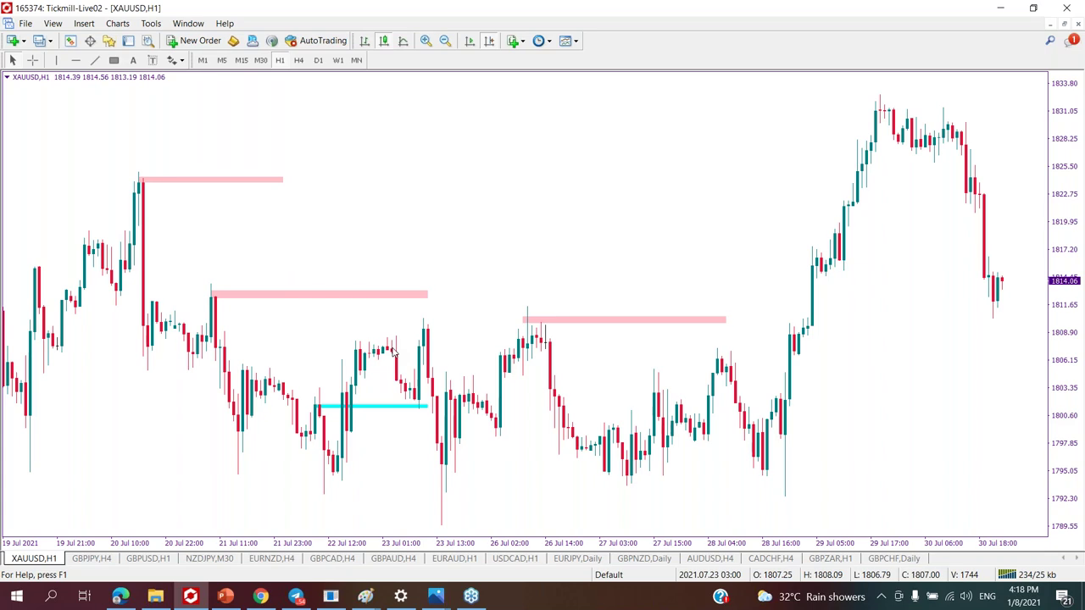
{"action": "scroll", "coordinate": [503, 449], "scroll_direction": "down", "scroll_amount": 3}
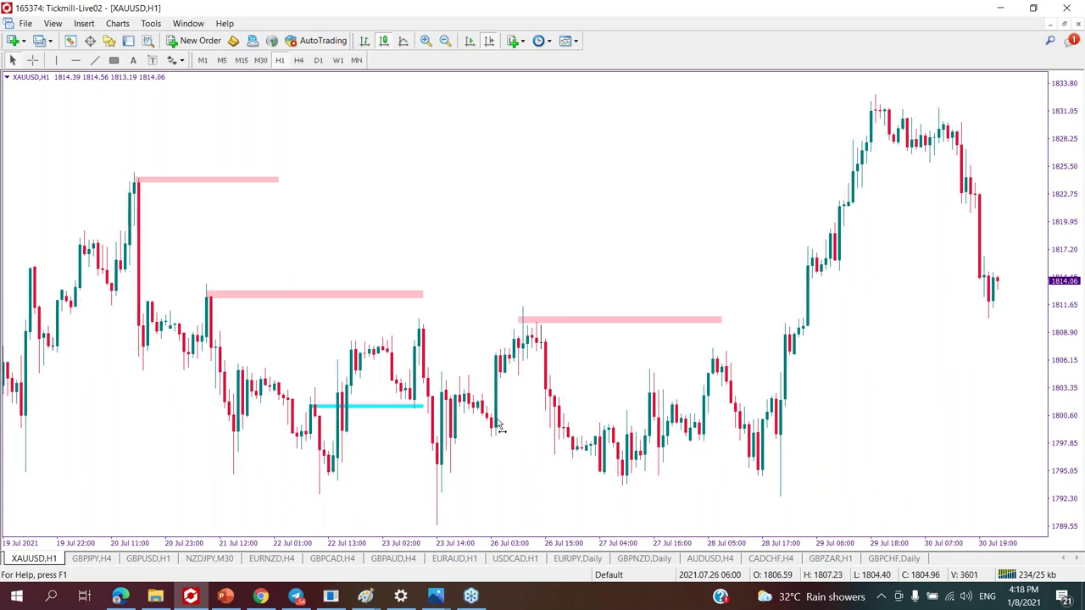
{"action": "scroll", "coordinate": [502, 449], "scroll_direction": "up", "scroll_amount": 3}
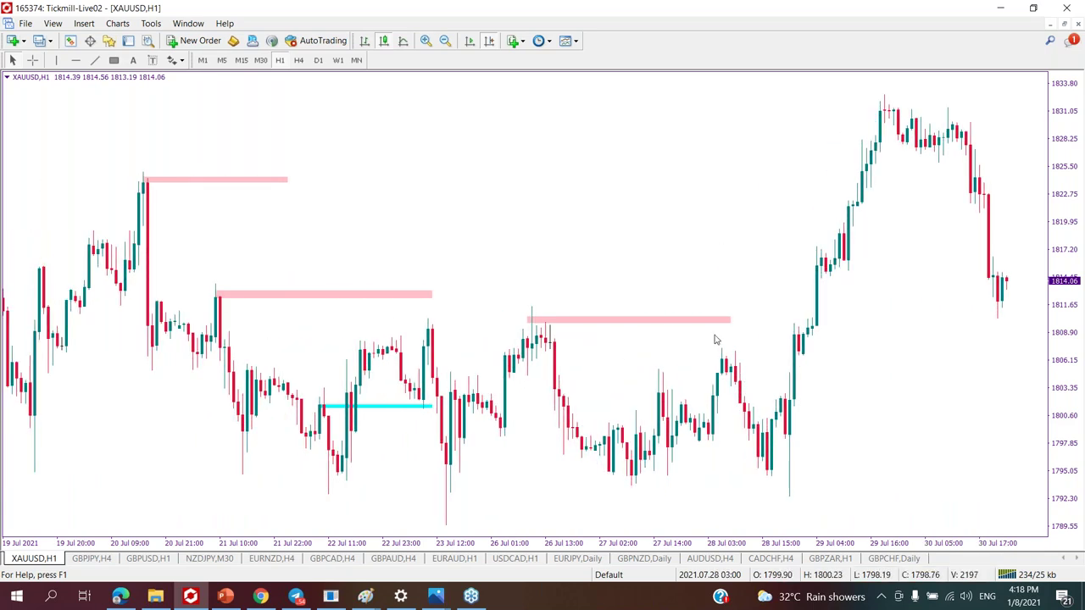
{"action": "left_click_drag", "start_coordinate": [628, 320], "coordinate": [635, 334]}
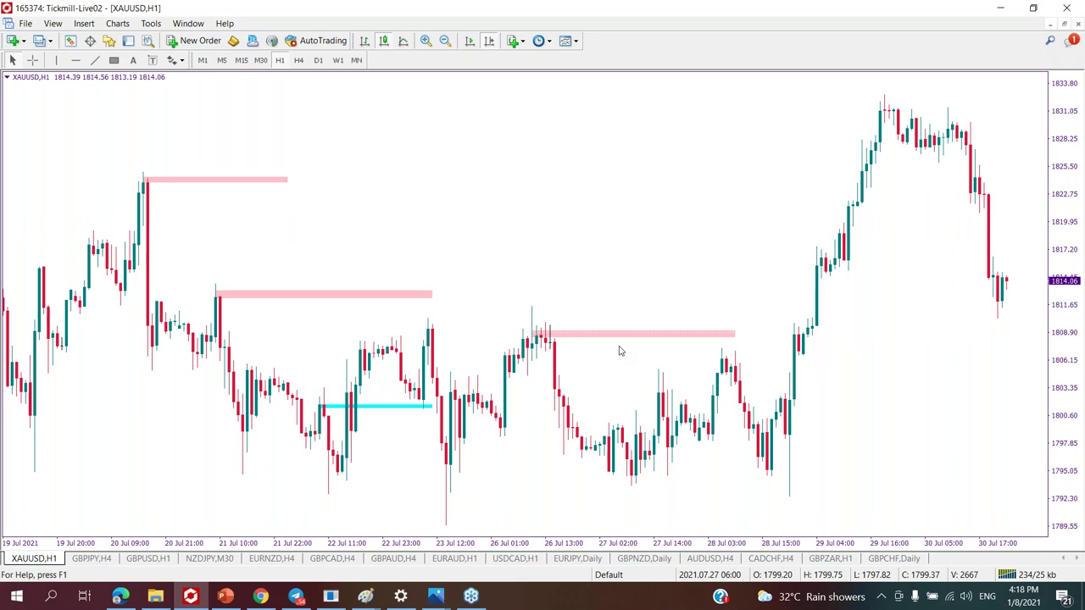
Examine how price behaves around the pink and aqua zones on the XAUUSD chart between 16 and 30 July.
{"action": "scroll", "coordinate": [408, 322], "scroll_direction": "down", "scroll_amount": 1}
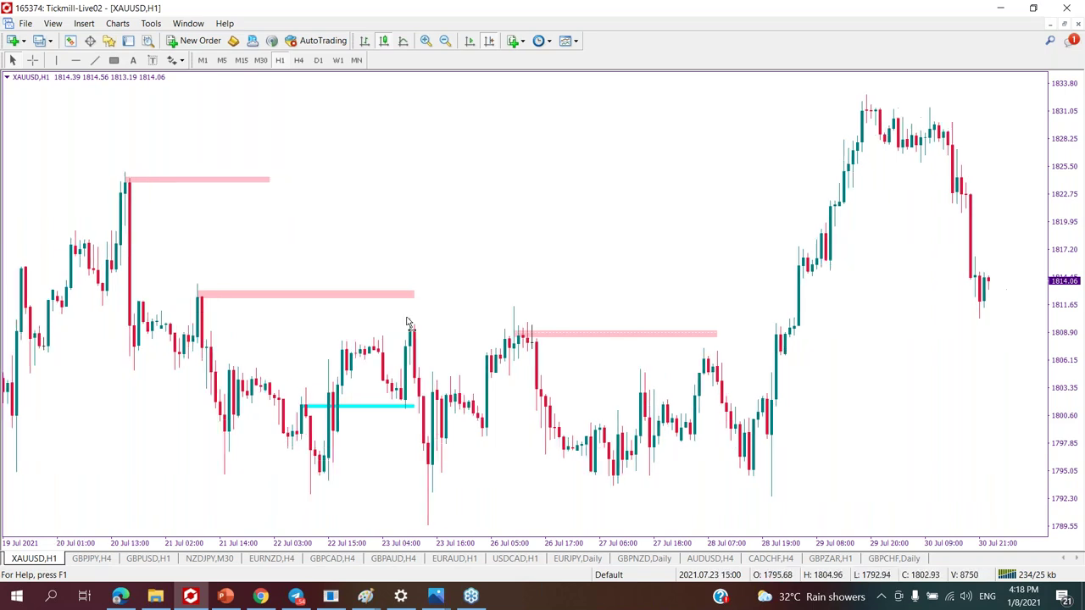
{"action": "scroll", "coordinate": [474, 309], "scroll_direction": "down", "scroll_amount": 5}
{"action": "scroll", "coordinate": [596, 286], "scroll_direction": "up", "scroll_amount": 3}
{"action": "scroll", "coordinate": [597, 284], "scroll_direction": "up", "scroll_amount": 5}
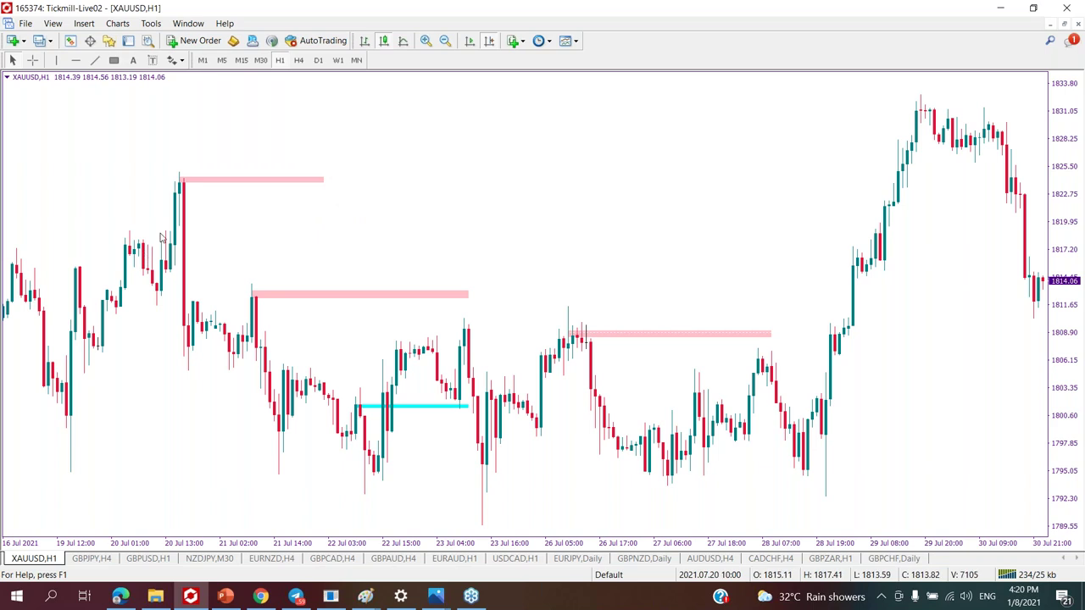
{"action": "left_click_drag", "start_coordinate": [406, 226], "coordinate": [389, 224]}
{"action": "scroll", "coordinate": [389, 224], "scroll_direction": "right", "scroll_amount": 5}
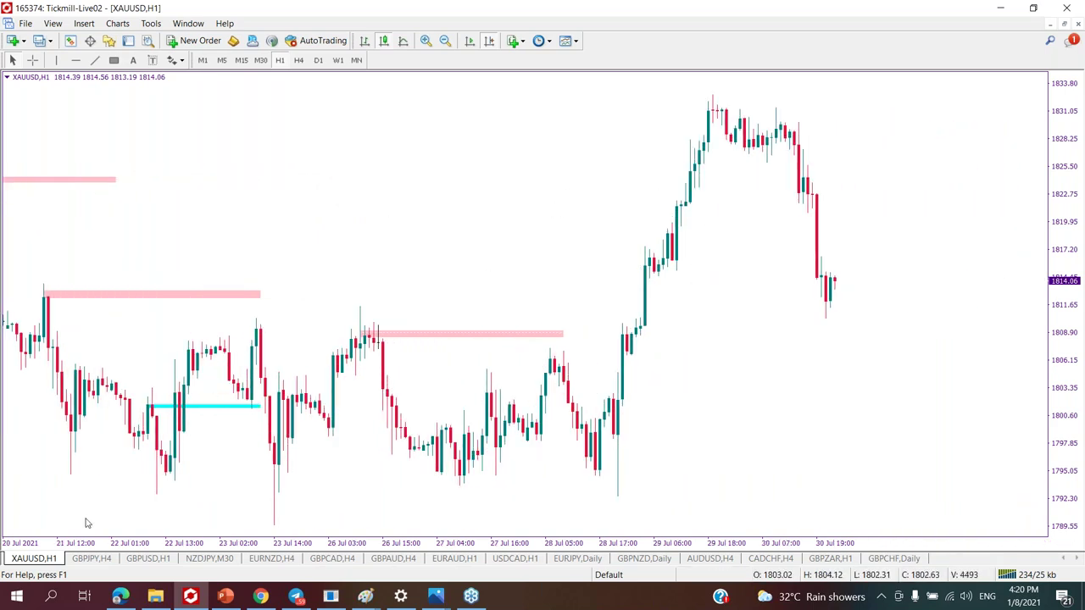
{"action": "scroll", "coordinate": [322, 468], "scroll_direction": "left", "scroll_amount": 6}
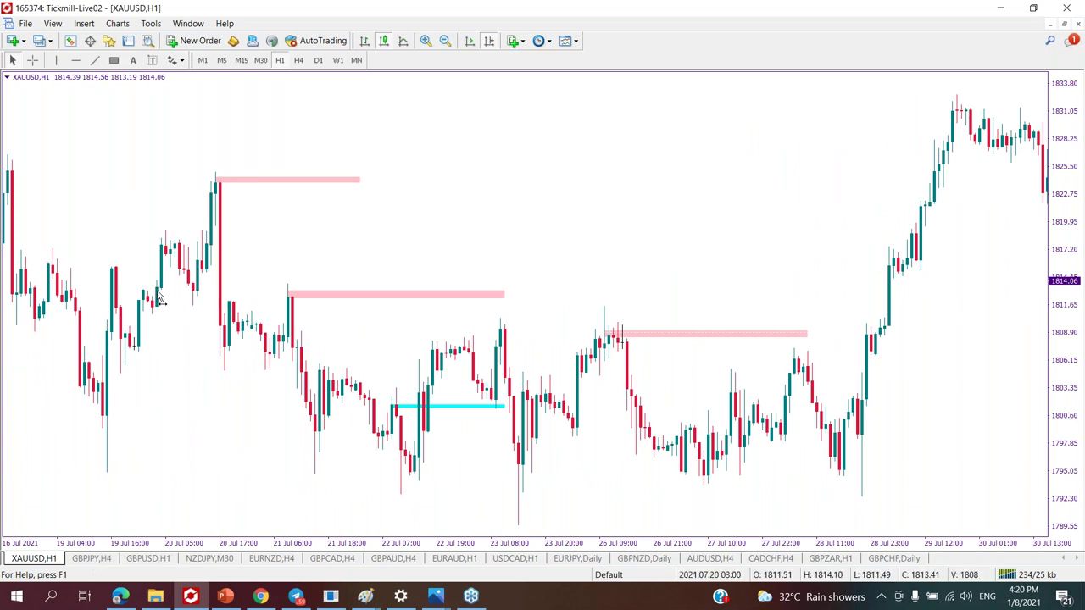
{"action": "scroll", "coordinate": [283, 295], "scroll_direction": "right", "scroll_amount": 1}
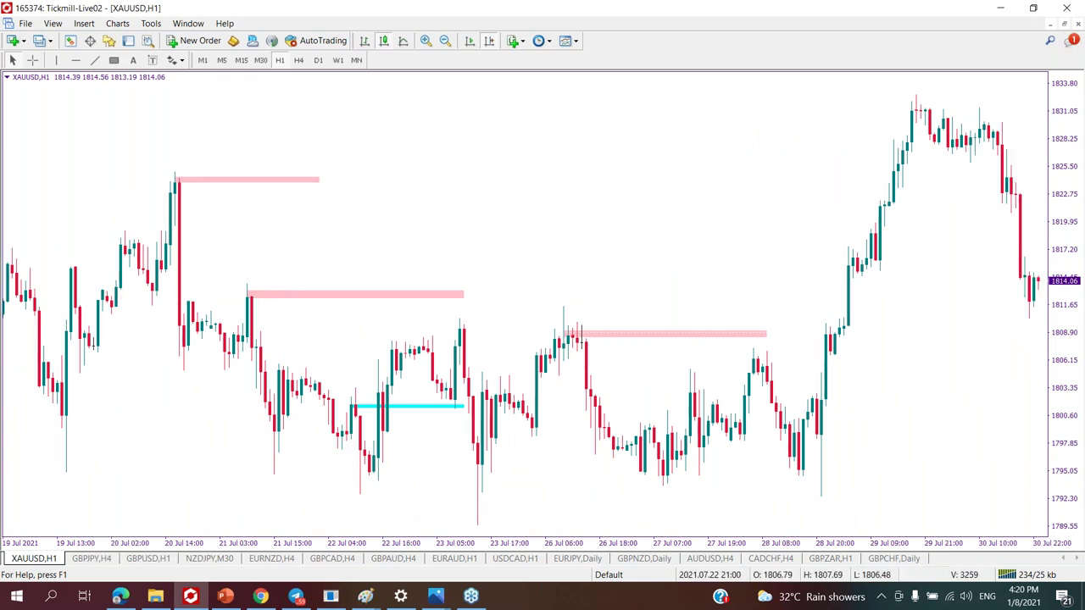
Switch to the Paint window showing the danger zone diagram.
{"action": "mouse_move", "coordinate": [444, 602]}
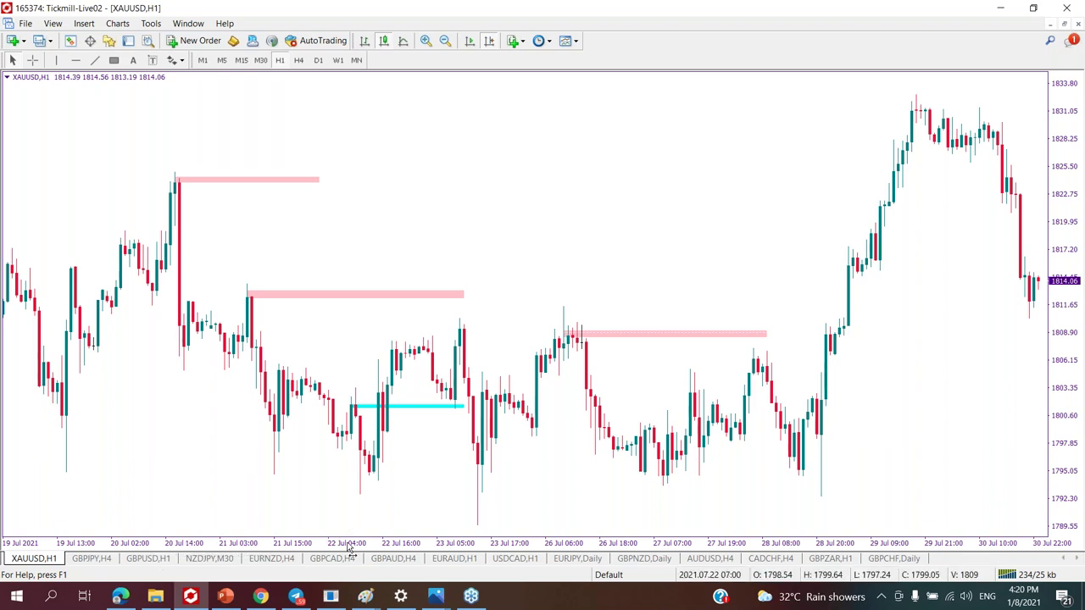
{"action": "mouse_move", "coordinate": [366, 599]}
{"action": "left_click", "coordinate": [441, 557]}
{"action": "left_click_drag", "start_coordinate": [321, 444], "coordinate": [337, 449]}
{"action": "left_click", "coordinate": [298, 489]}
{"action": "left_click", "coordinate": [41, 7]}
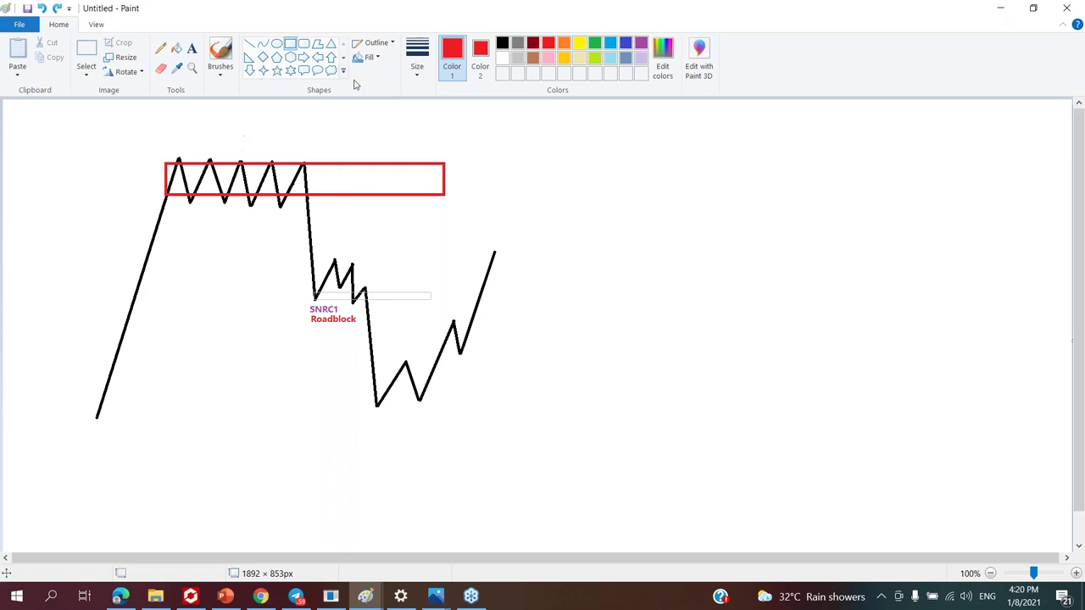
Add the bold red text "danger zone" inside the large red rectangle, just after the last peak.
{"action": "left_click", "coordinate": [191, 48]}
{"action": "left_click", "coordinate": [319, 186]}
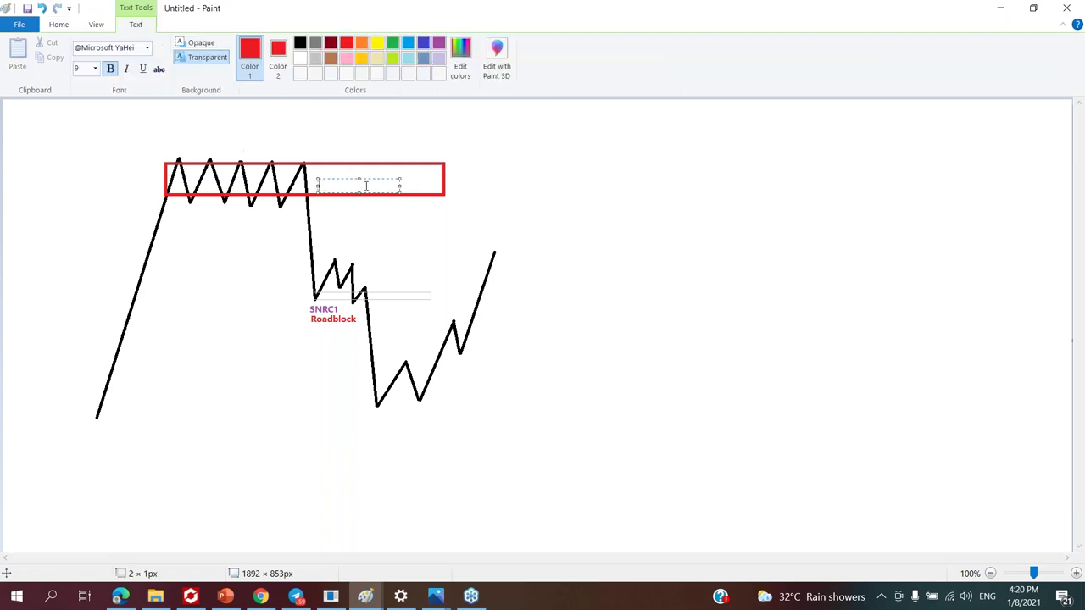
{"action": "type", "text": "dsa"}
{"action": "left_click", "coordinate": [303, 223]}
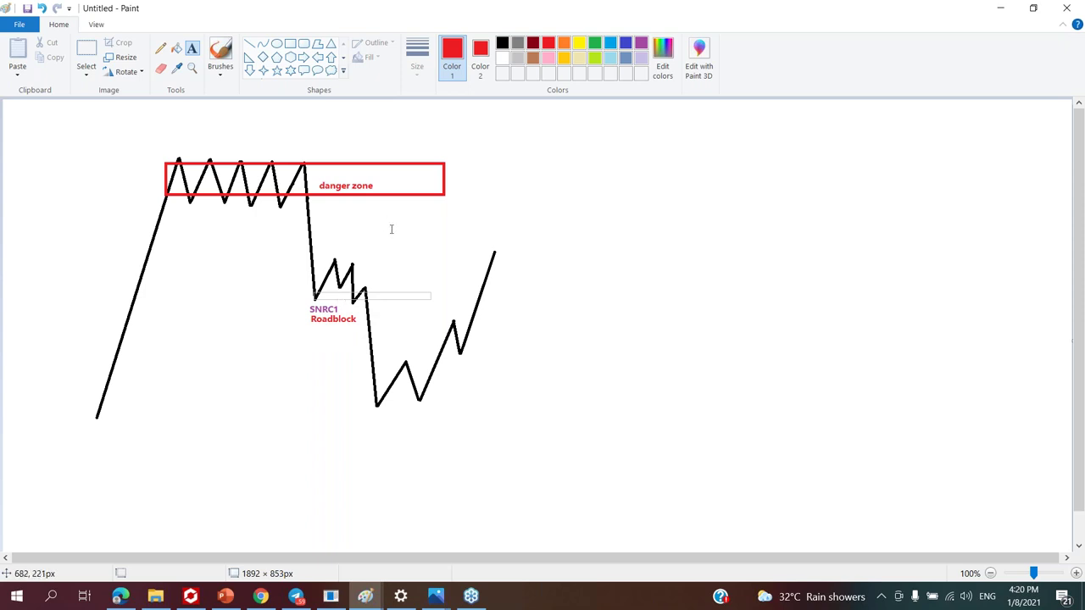
Draw a light grey rectangle of about 160 × 13 px from the first peak after the lowest low across the rising line's pullback.
{"action": "left_click", "coordinate": [290, 43]}
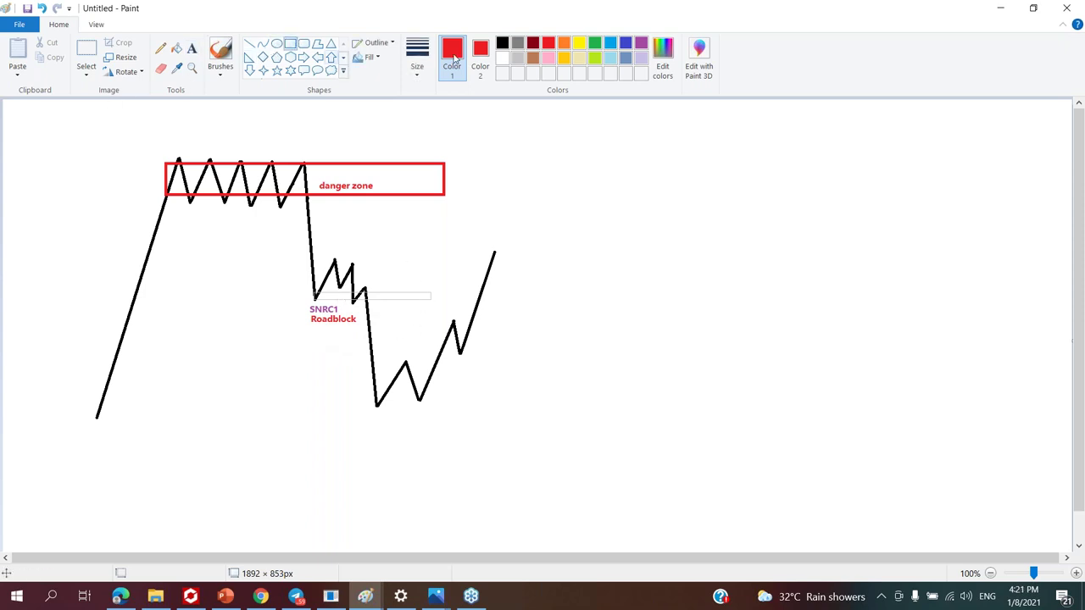
{"action": "left_click", "coordinate": [518, 57]}
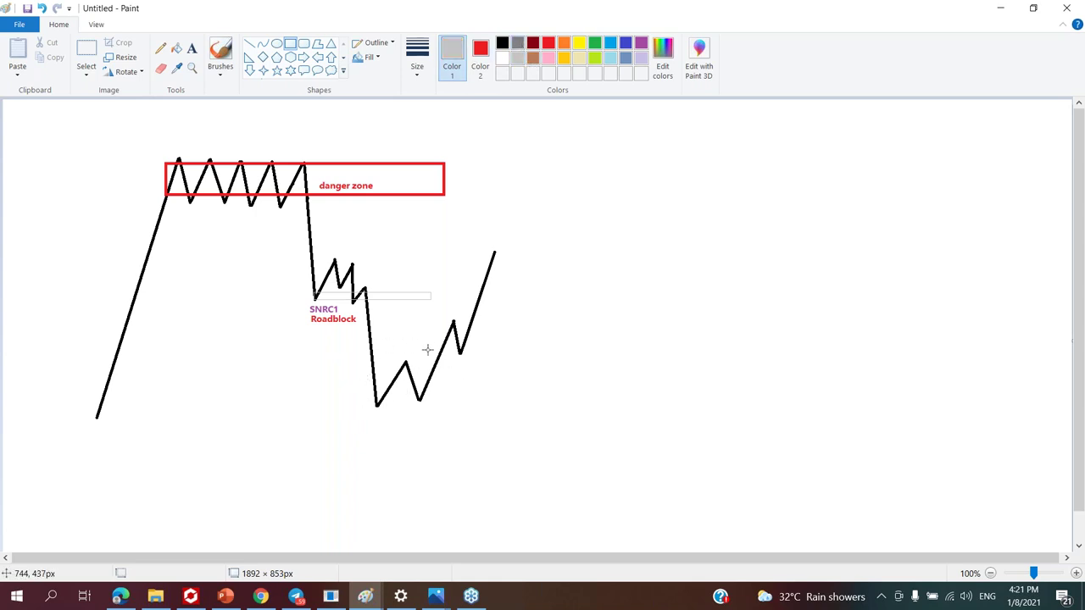
{"action": "left_click_drag", "start_coordinate": [408, 362], "coordinate": [498, 357]}
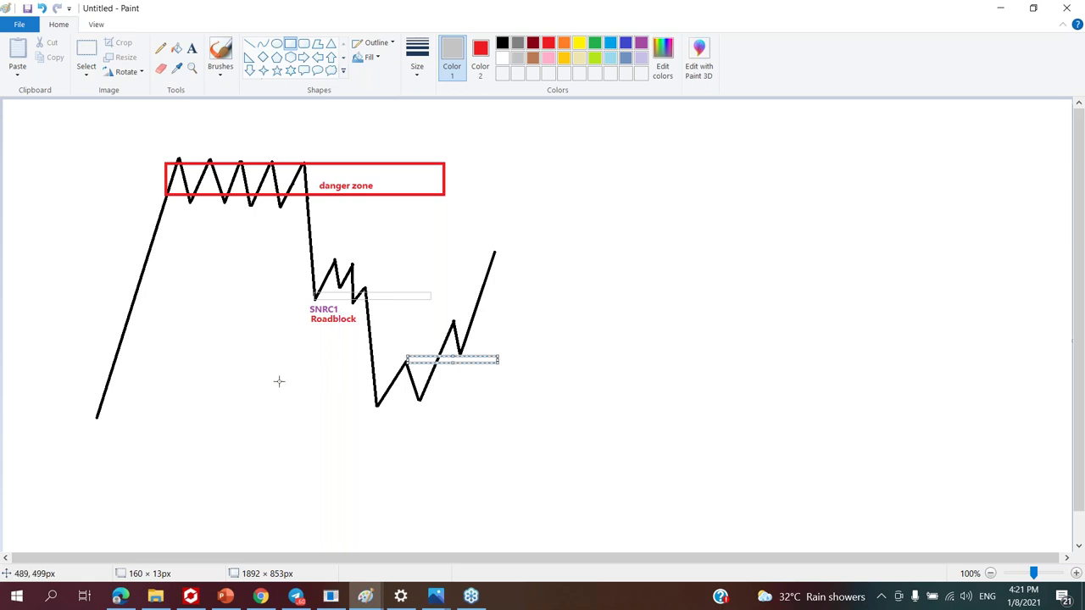
{"action": "left_click", "coordinate": [294, 262]}
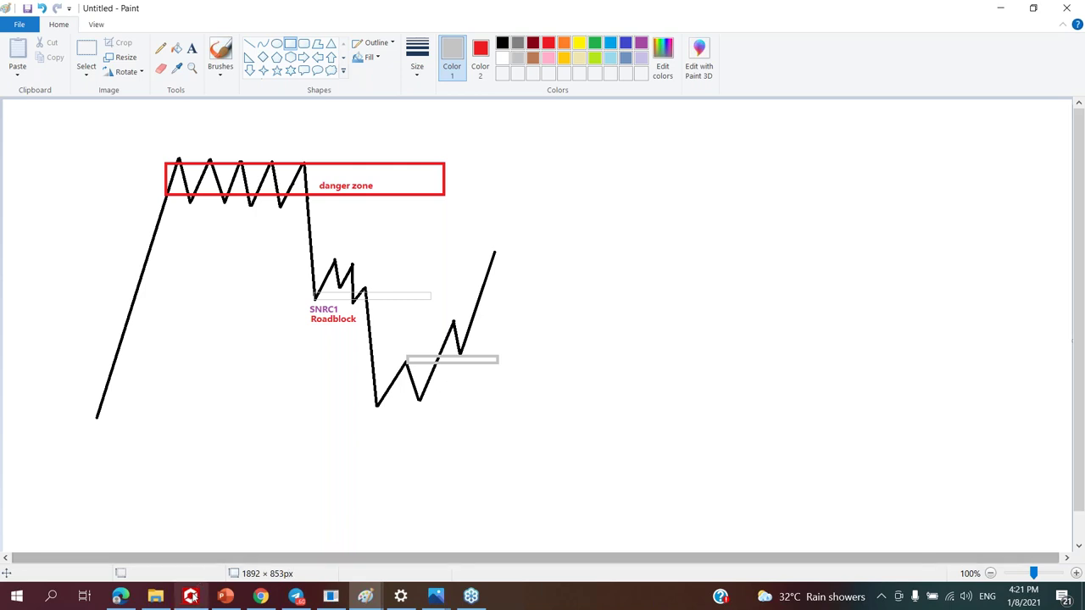
Switch to the MetaTrader platform and display the GBPUSD,H1 chart around its Danger Zone and QMR markings.
{"action": "left_click", "coordinate": [190, 597]}
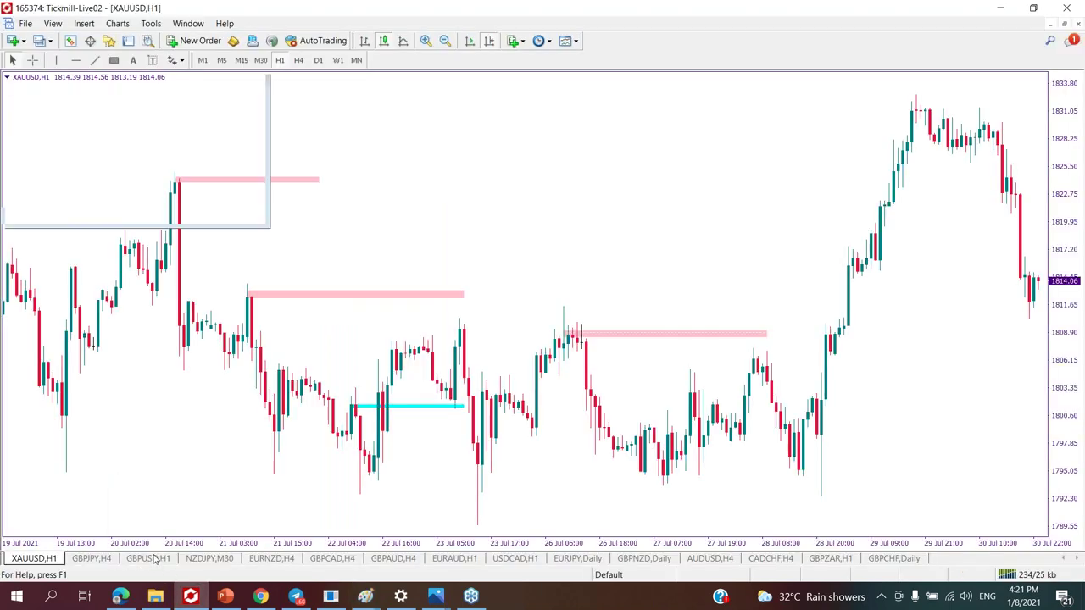
{"action": "left_click", "coordinate": [157, 560]}
{"action": "scroll", "coordinate": [280, 348], "scroll_direction": "down", "scroll_amount": 5}
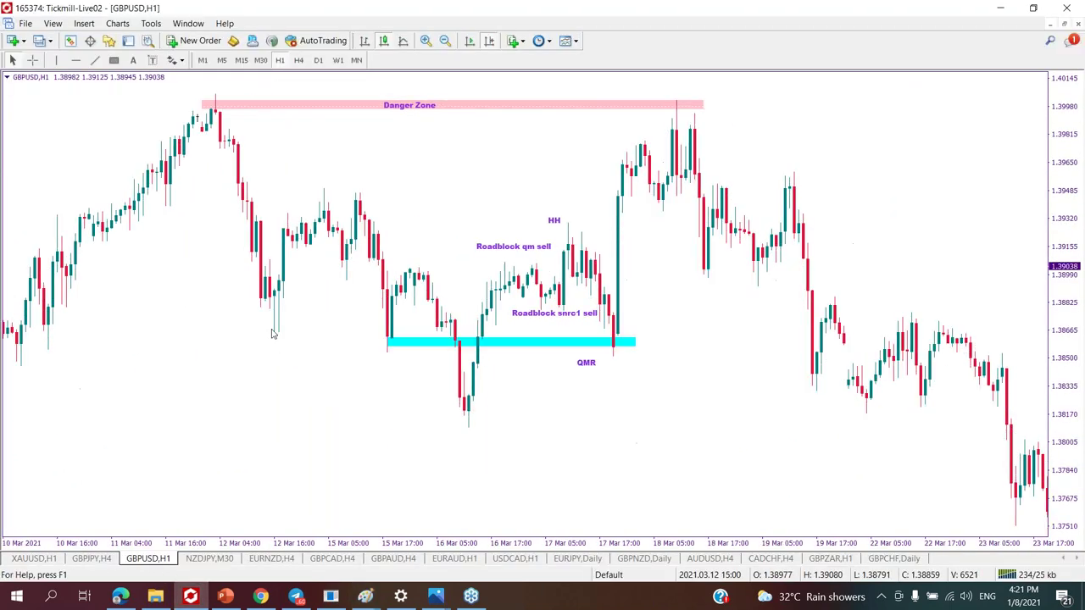
{"action": "scroll", "coordinate": [360, 352], "scroll_direction": "up", "scroll_amount": 2}
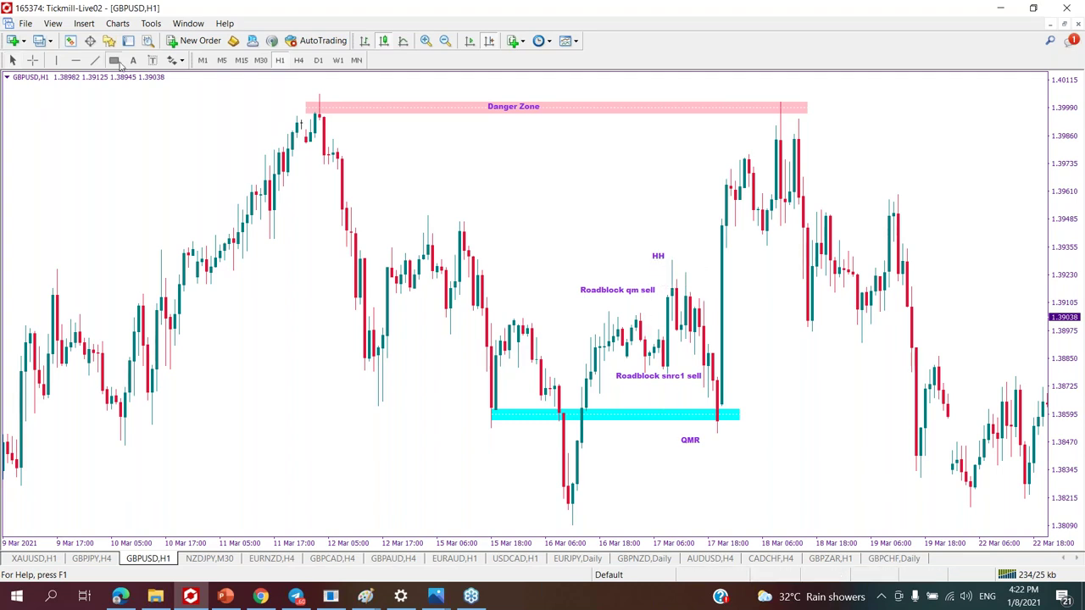
Draw a rectangle over the Roadblock snrc1 sell level, extending to the sharp rally candle, and set its colour to Pink.
{"action": "left_click_drag", "start_coordinate": [663, 366], "coordinate": [727, 357]}
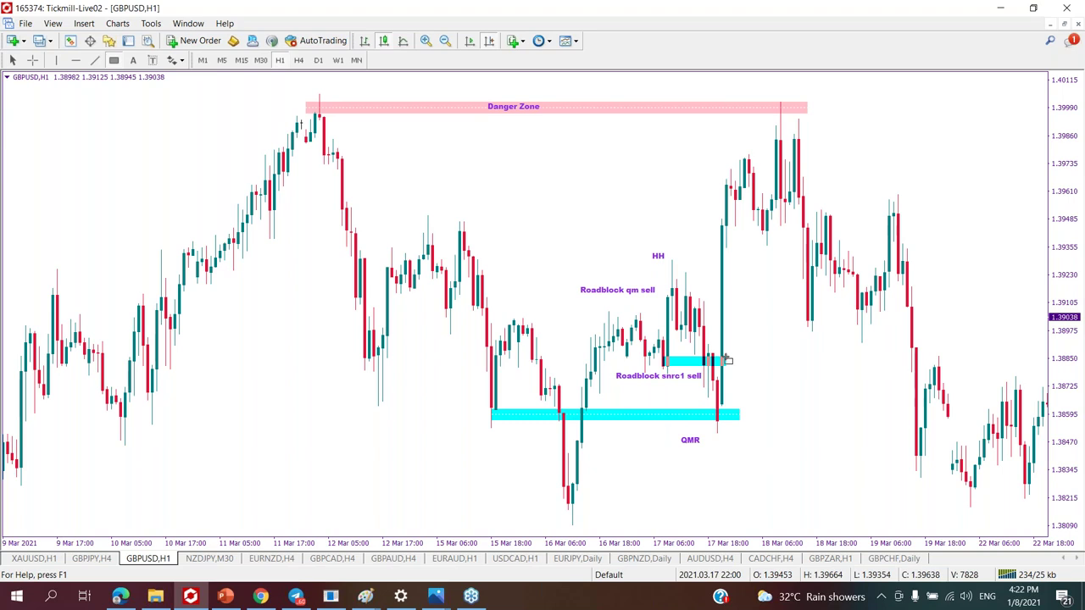
{"action": "right_click", "coordinate": [726, 360]}
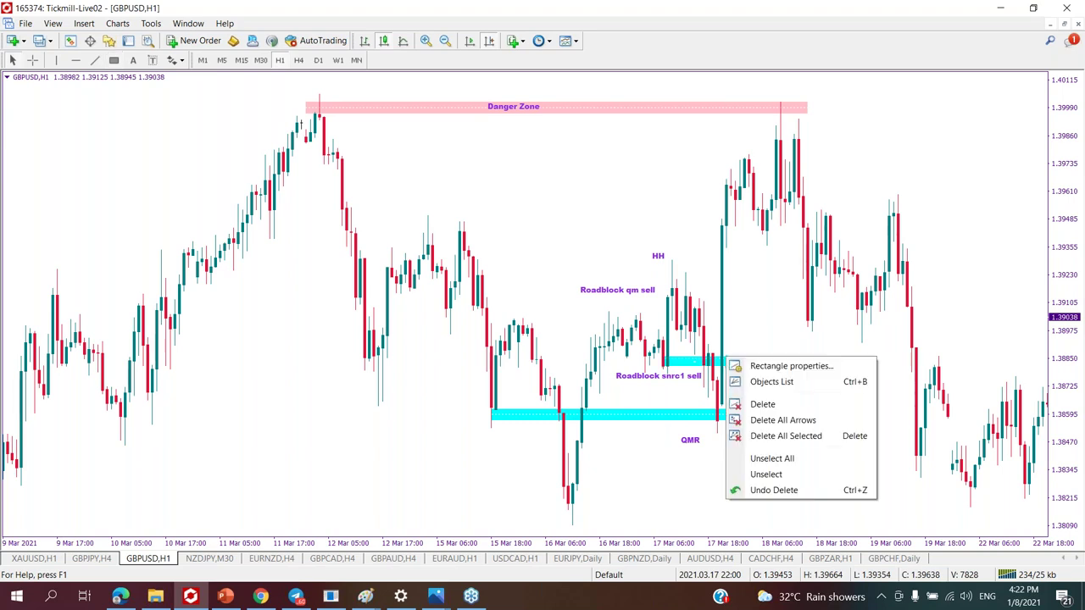
{"action": "left_click", "coordinate": [767, 366]}
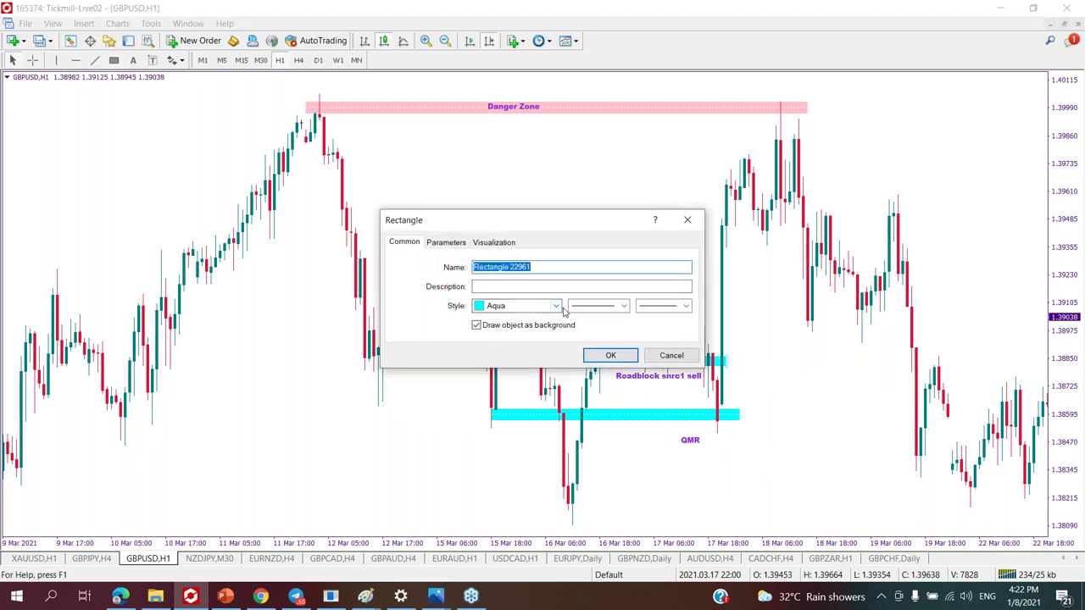
{"action": "left_click", "coordinate": [555, 305]}
{"action": "left_click", "coordinate": [597, 458]}
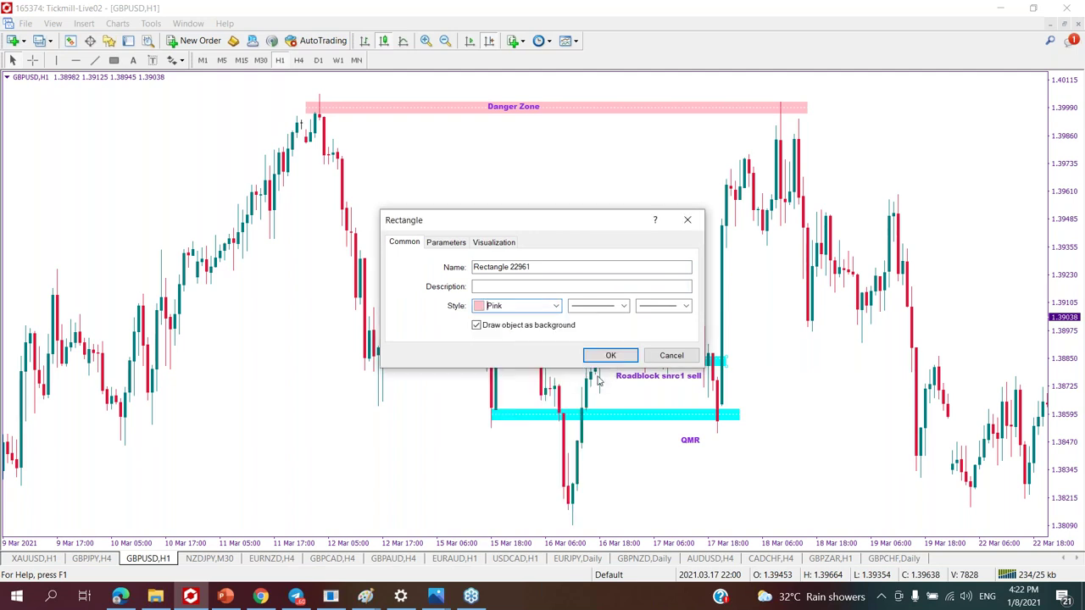
{"action": "left_click", "coordinate": [615, 356]}
Draw a thin pink rectangle at the Roadblock qm sell level, from the peak before HH to the sharp rally candle.
{"action": "left_click", "coordinate": [114, 60]}
{"action": "left_click_drag", "start_coordinate": [637, 321], "coordinate": [727, 313]}
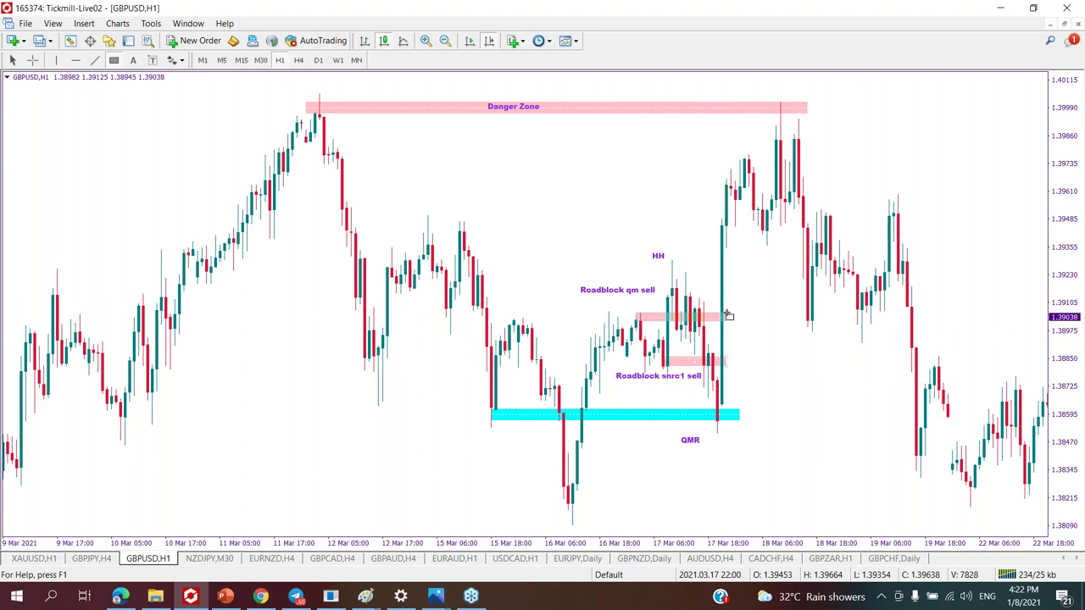
{"action": "right_click", "coordinate": [728, 315]}
{"action": "left_click", "coordinate": [736, 322]}
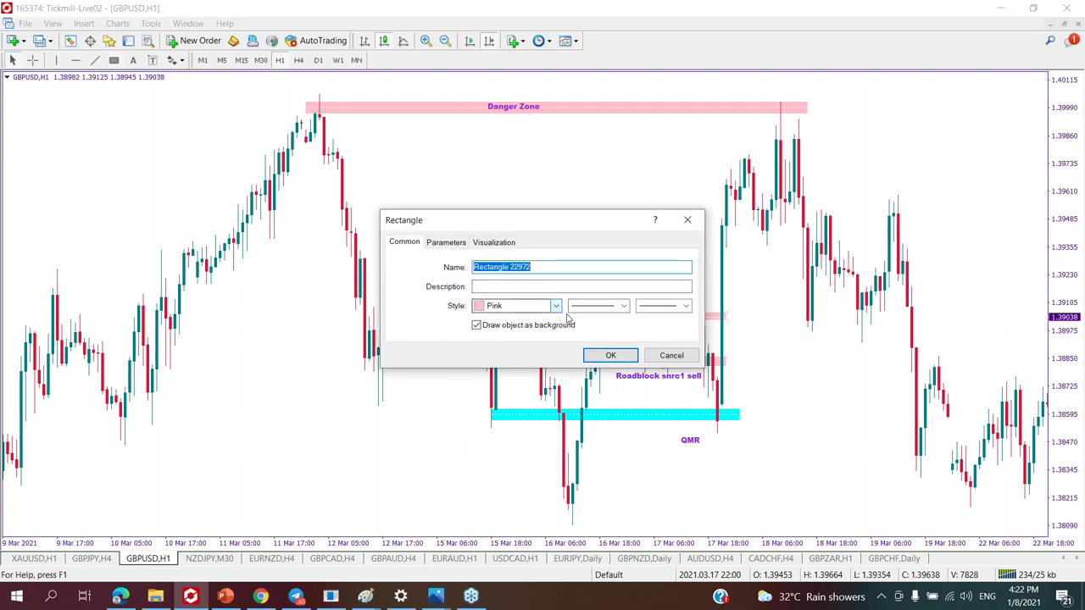
{"action": "left_click", "coordinate": [608, 355]}
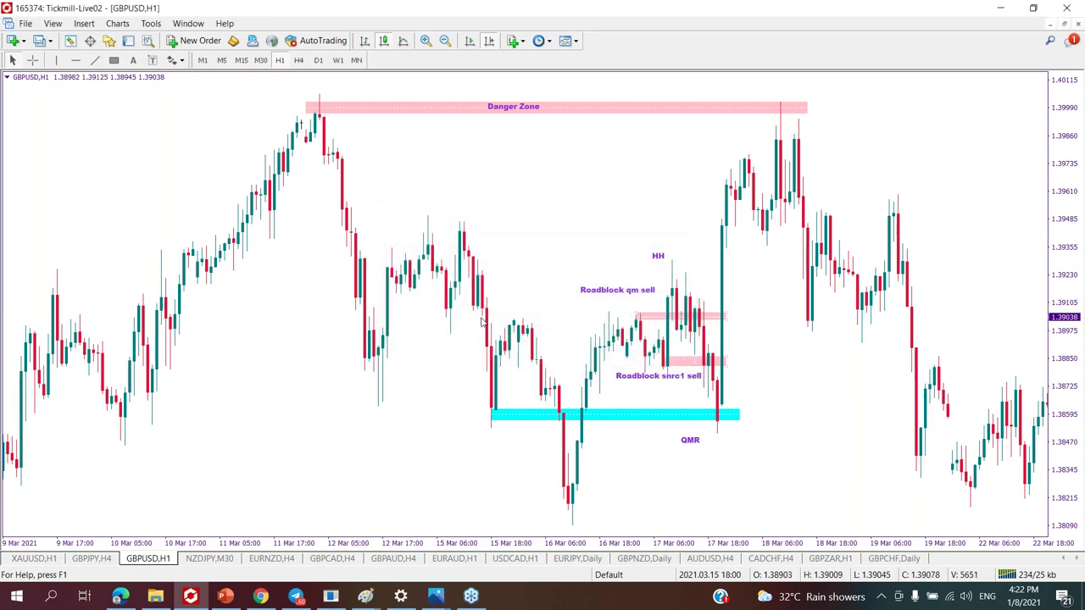
Move the QMR label closer beneath the aqua zone on the GBPUSD chart.
{"action": "left_click_drag", "start_coordinate": [485, 319], "coordinate": [463, 294]}
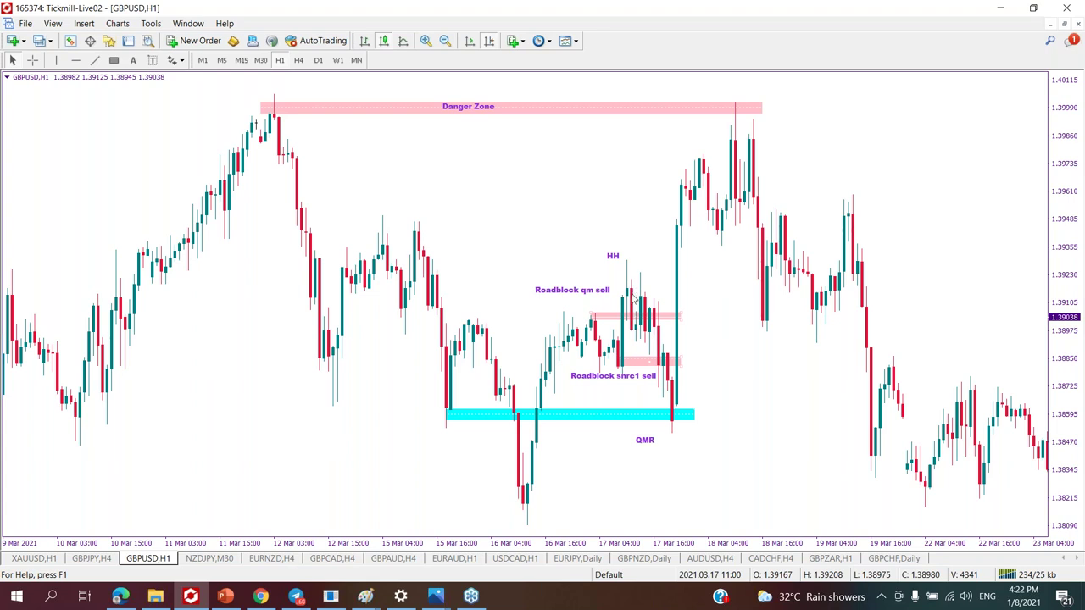
{"action": "left_click_drag", "start_coordinate": [644, 440], "coordinate": [644, 434]}
{"action": "left_click", "coordinate": [32, 60]}
{"action": "left_click", "coordinate": [801, 397]}
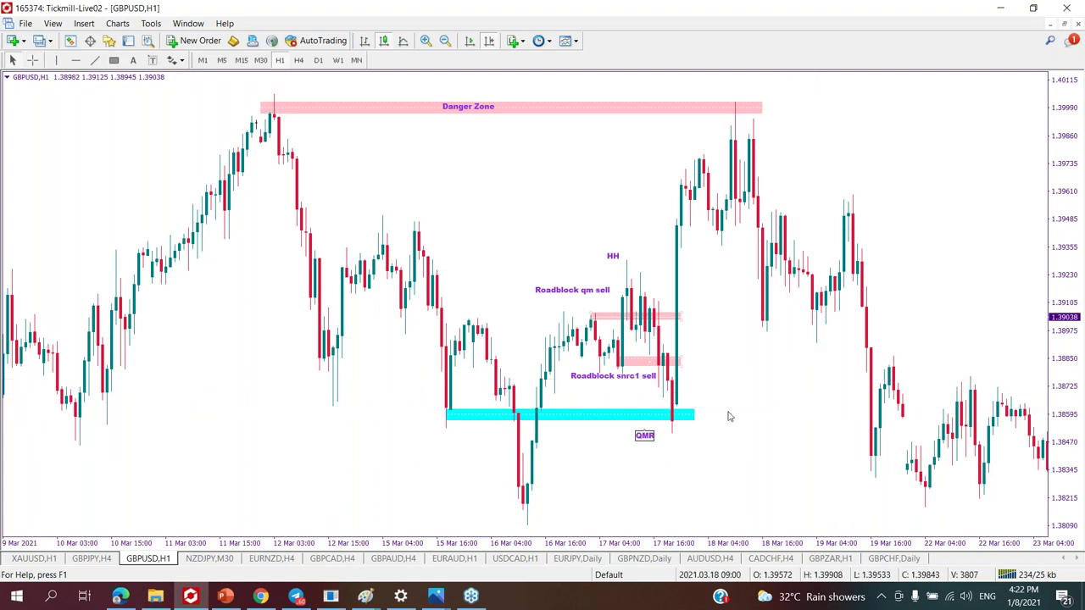
{"action": "left_click_drag", "start_coordinate": [644, 435], "coordinate": [642, 431]}
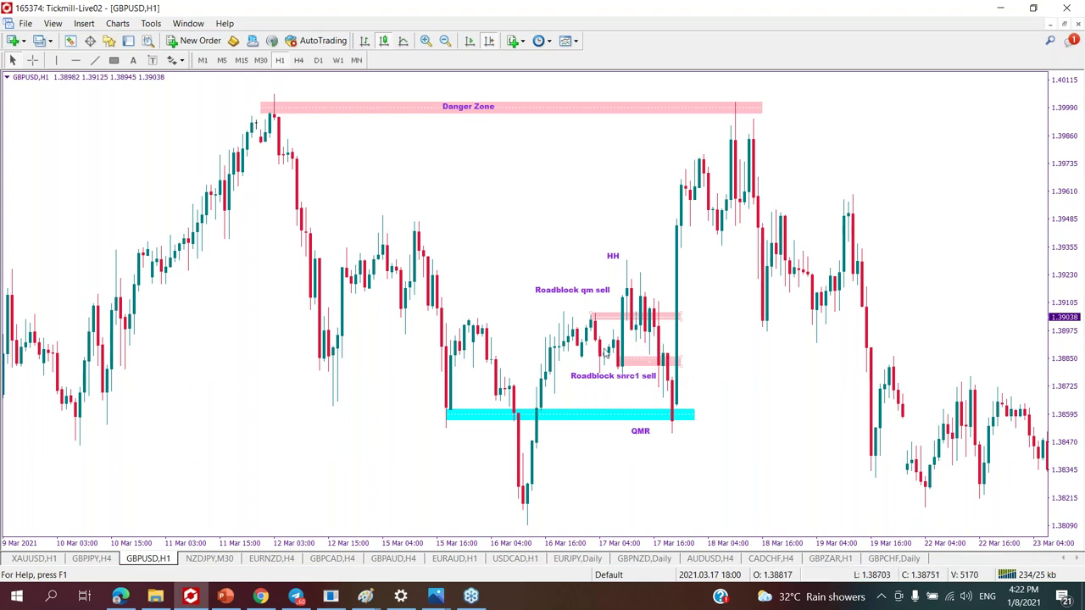
Measure with the crosshair from beside the aqua QMR zone up to the Roadblock snrc1 sell rectangle.
{"action": "left_click", "coordinate": [32, 60]}
{"action": "left_click_drag", "start_coordinate": [743, 409], "coordinate": [679, 362]}
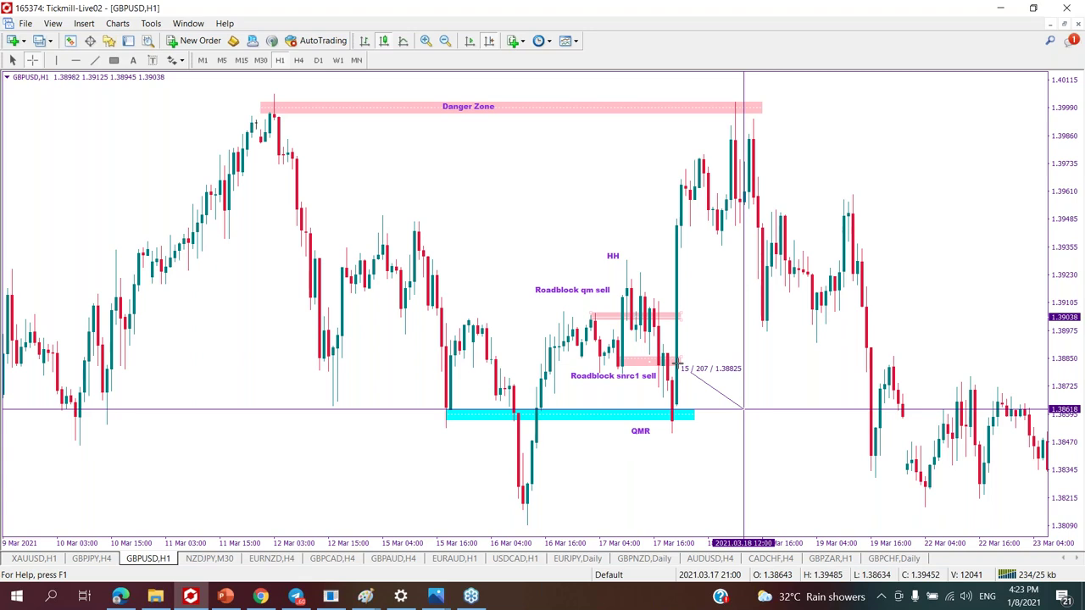
{"action": "left_click_drag", "start_coordinate": [679, 362], "coordinate": [679, 363]}
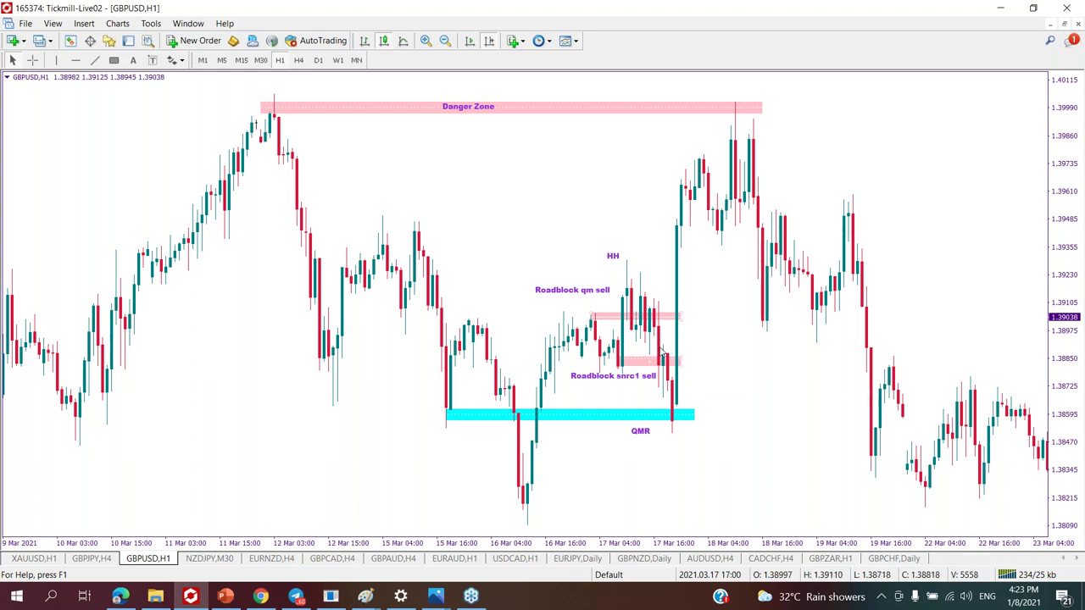
Nudge the pink Roadblock qm sell rectangle to start slightly earlier on the chart.
{"action": "left_click_drag", "start_coordinate": [645, 320], "coordinate": [634, 322]}
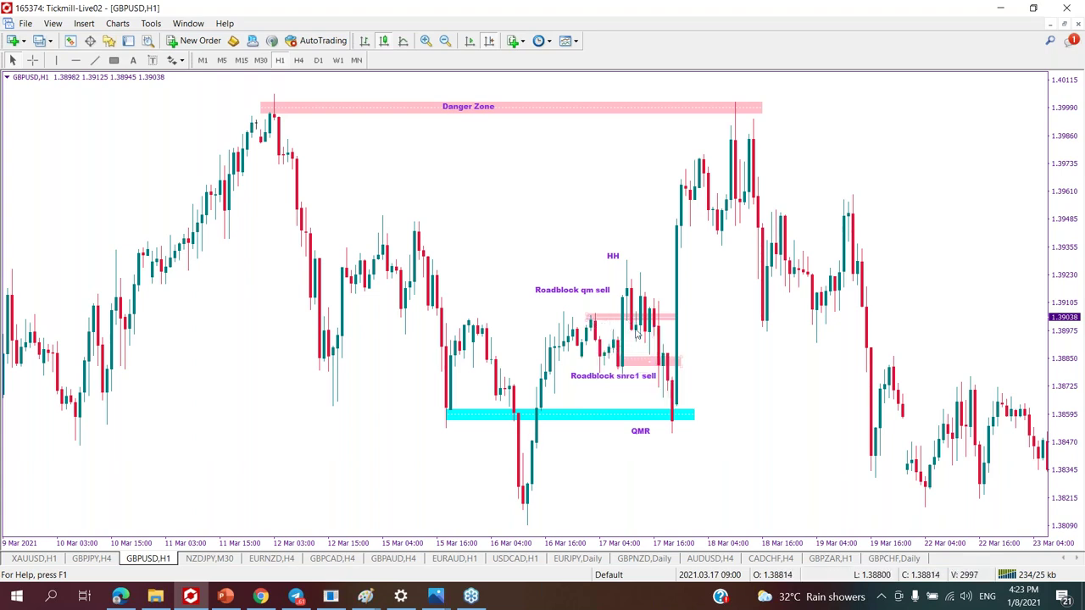
{"action": "mouse_move", "coordinate": [640, 320]}
{"action": "left_mouse_down"}
{"action": "mouse_move", "coordinate": [634, 310]}
{"action": "mouse_move", "coordinate": [636, 322]}
{"action": "left_mouse_up"}
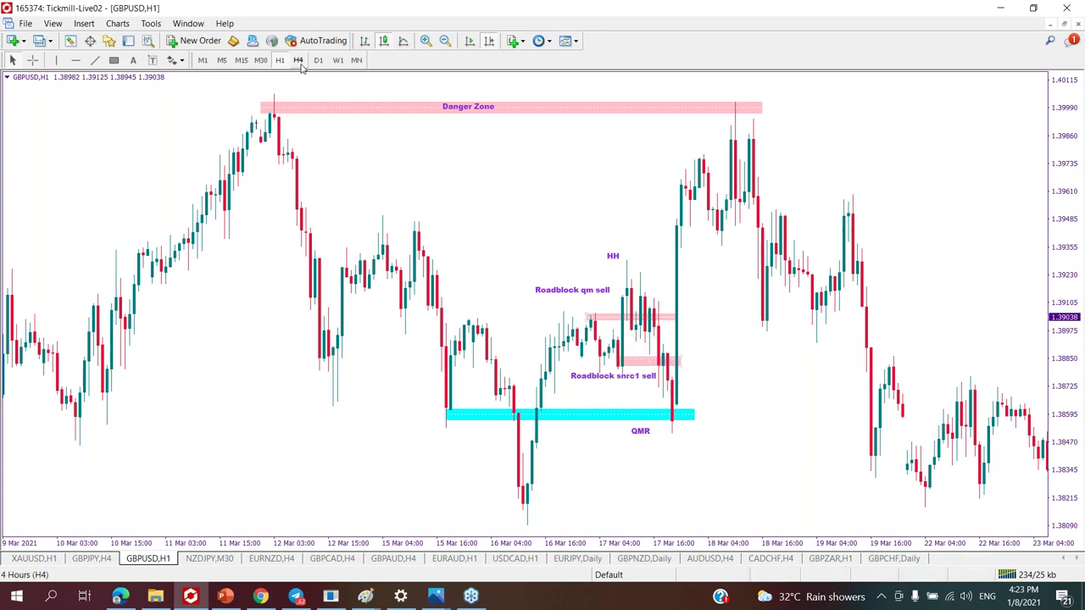
Check the marked GBPUSD setup on the H4 timeframe and return to the H1 chart.
{"action": "left_click", "coordinate": [425, 41]}
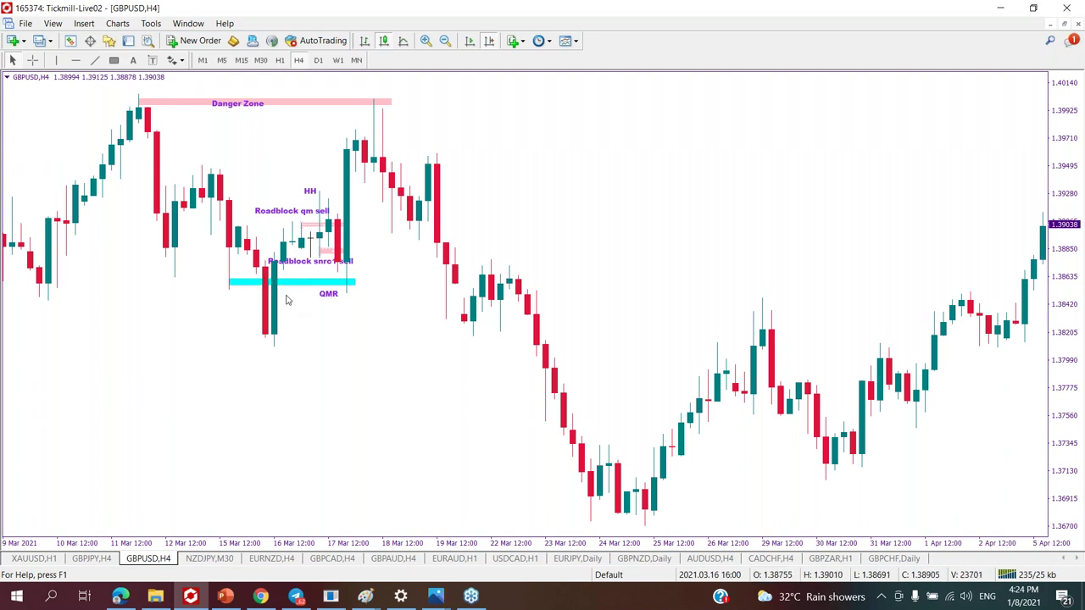
{"action": "left_click", "coordinate": [280, 60]}
{"action": "scroll", "coordinate": [380, 281], "scroll_direction": "up", "scroll_amount": 3}
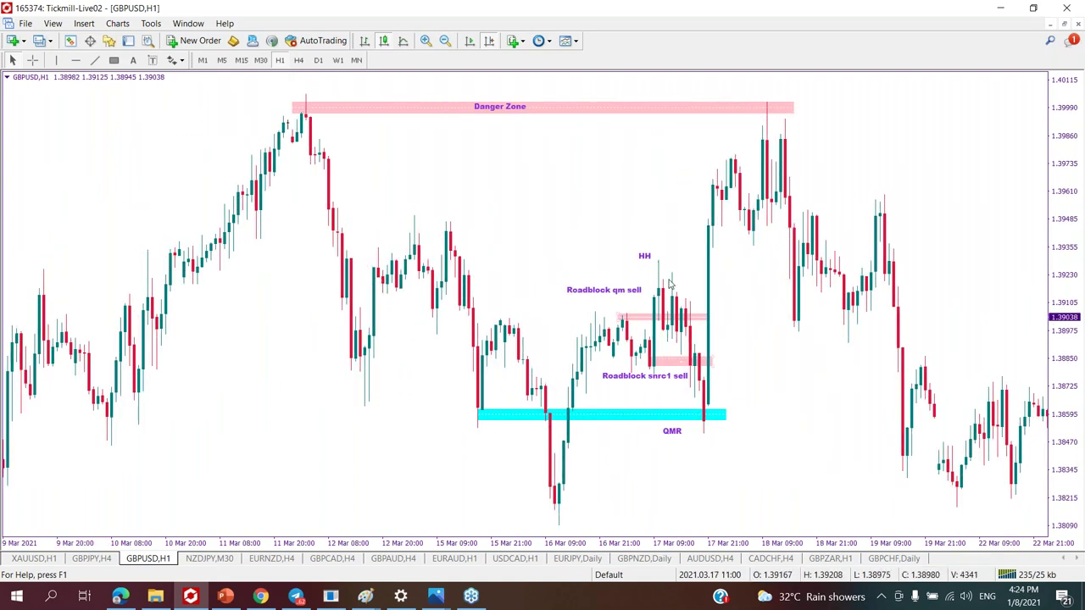
Draw a temporary red trendline from the HH candle up to the Danger Zone rectangle and delete it.
{"action": "left_click", "coordinate": [96, 60]}
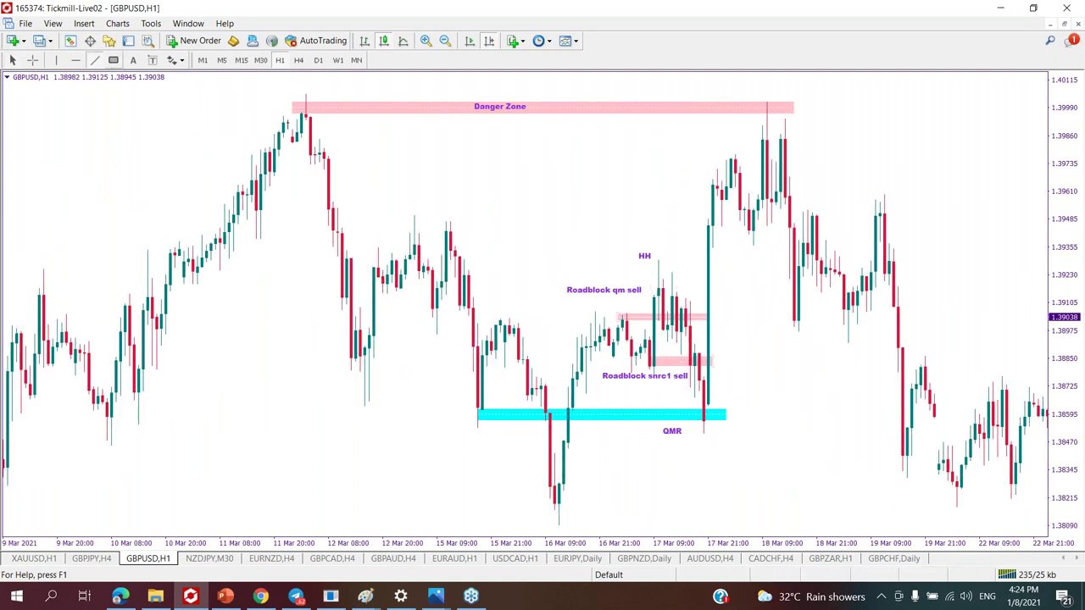
{"action": "left_click_drag", "start_coordinate": [659, 288], "coordinate": [667, 116]}
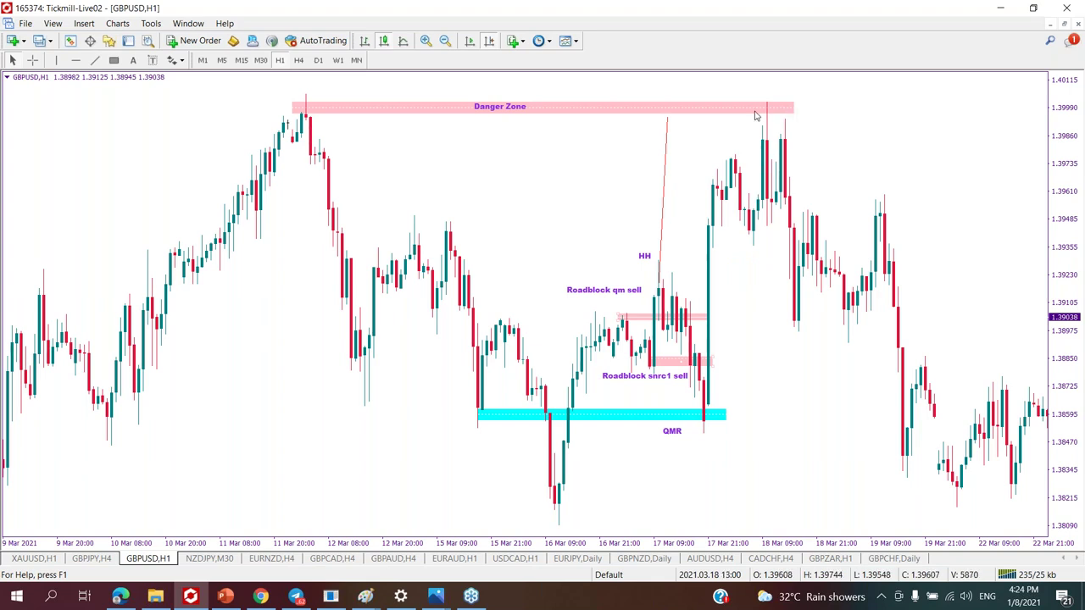
{"action": "left_click_drag", "start_coordinate": [669, 119], "coordinate": [667, 110]}
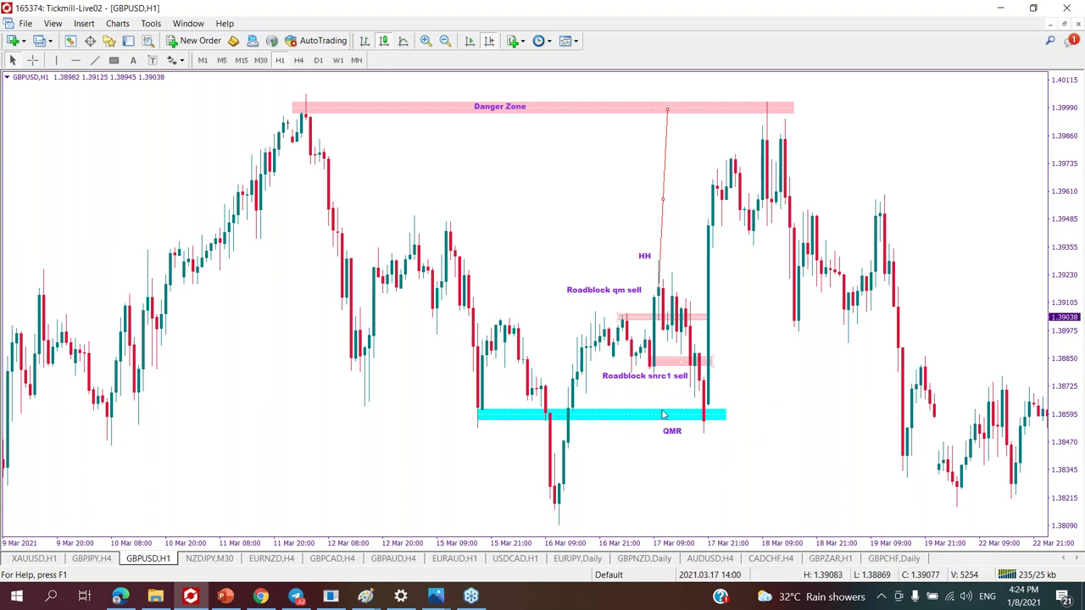
{"action": "right_click", "coordinate": [665, 200]}
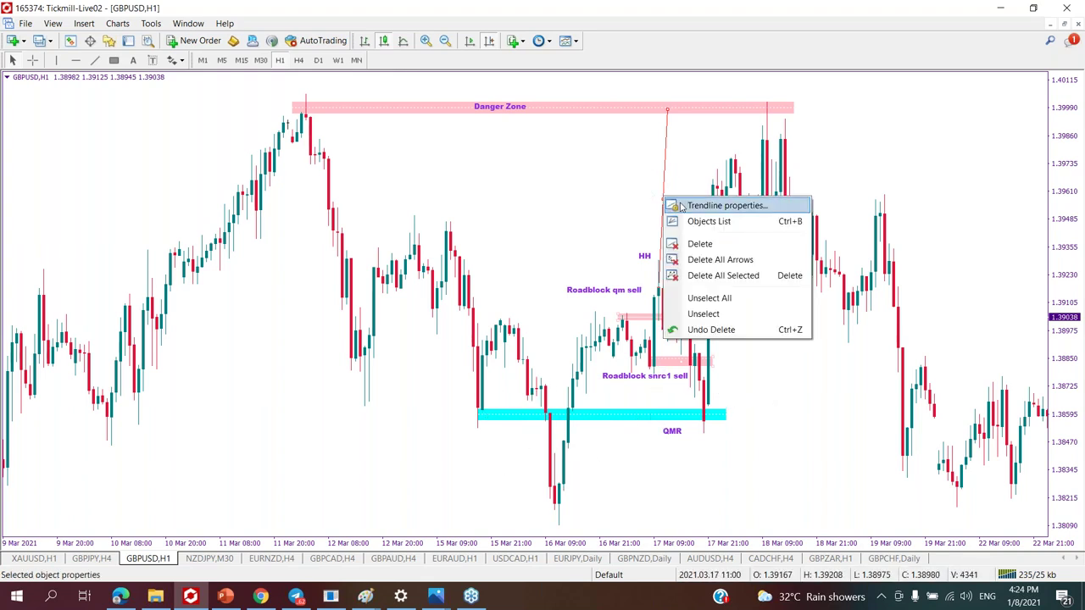
{"action": "left_click", "coordinate": [700, 243]}
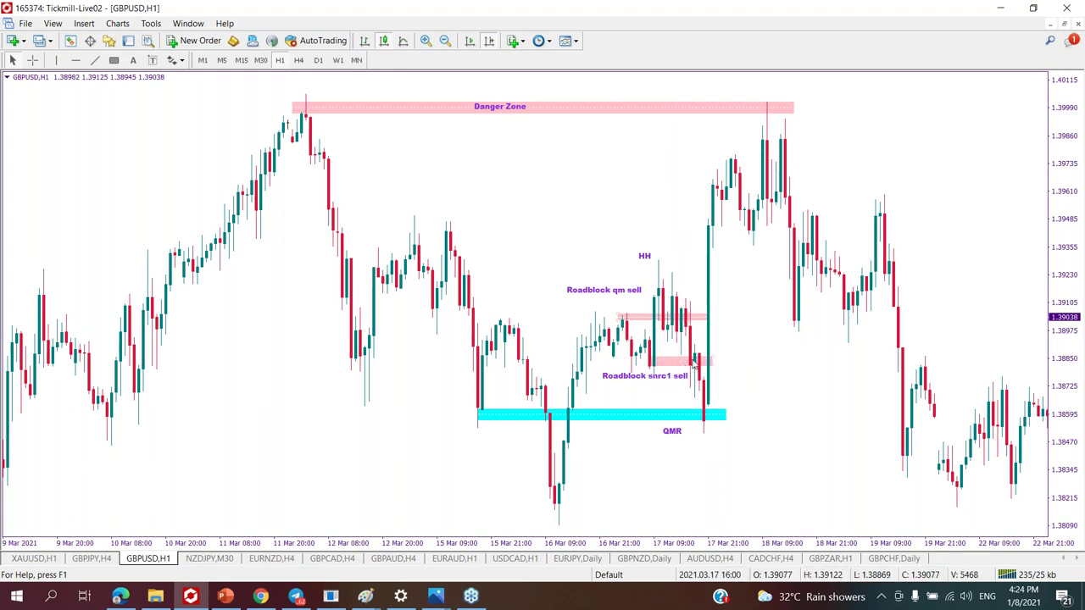
Compare the Danger Zone and QMR markings on an enlarged H4 chart with the H1 chart.
{"action": "scroll", "coordinate": [765, 247], "scroll_direction": "down", "scroll_amount": 2}
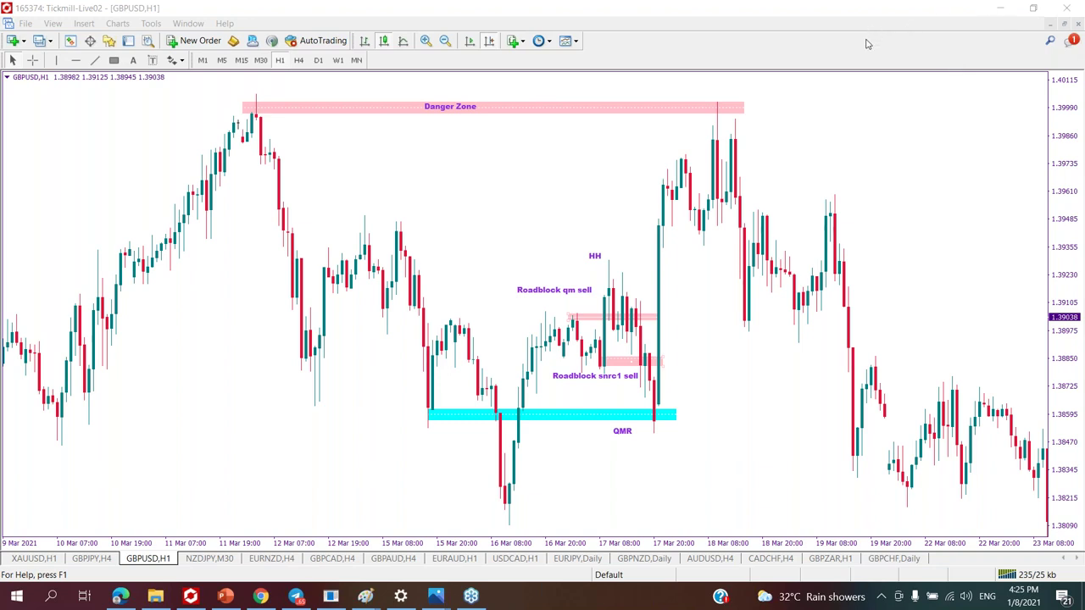
{"action": "left_click", "coordinate": [298, 60]}
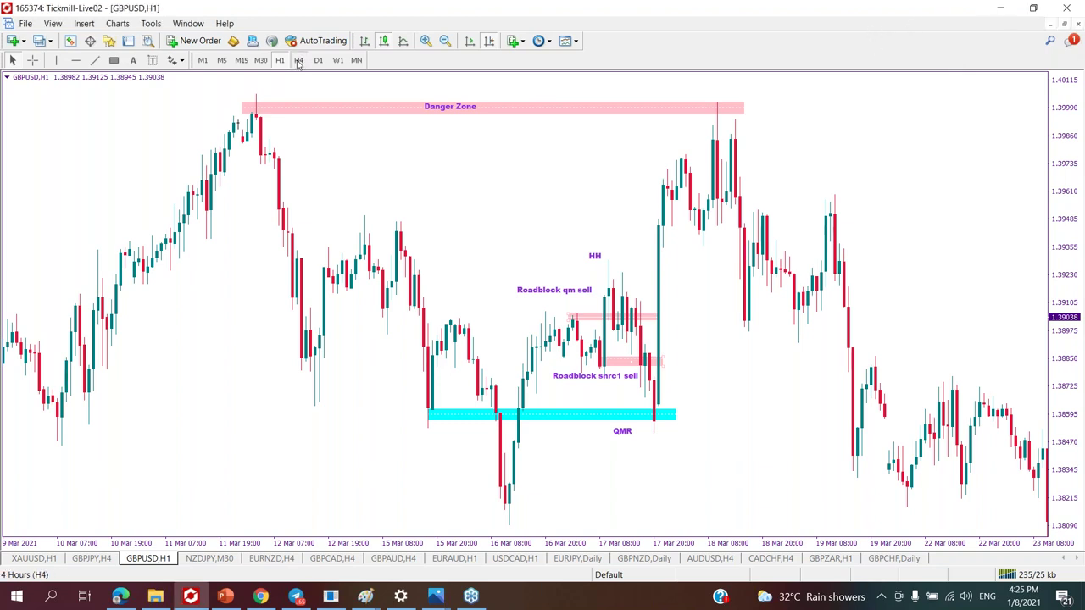
{"action": "left_click", "coordinate": [426, 40]}
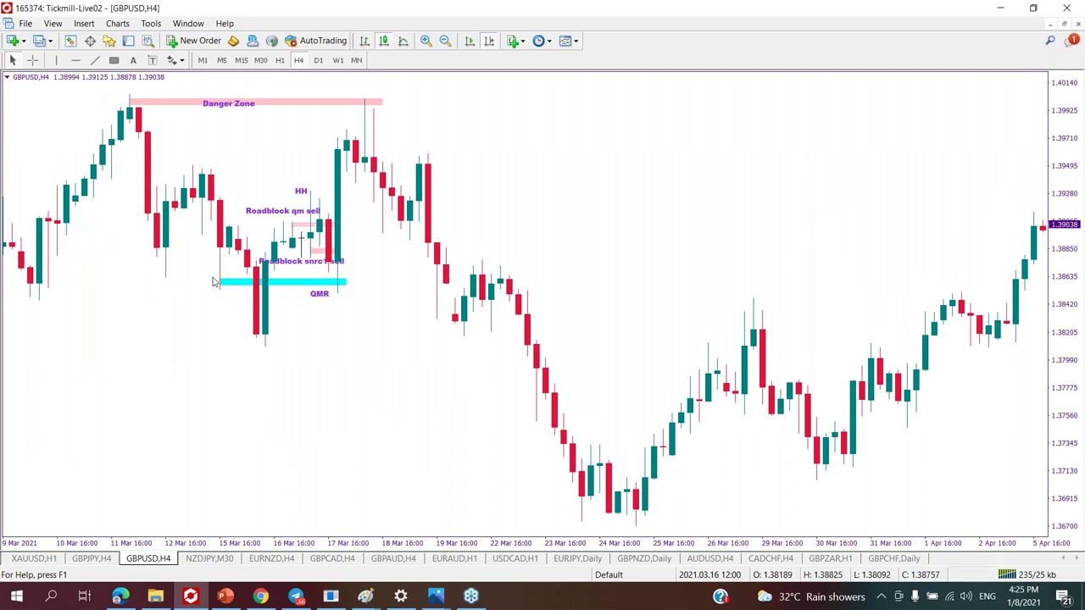
{"action": "left_click", "coordinate": [280, 60]}
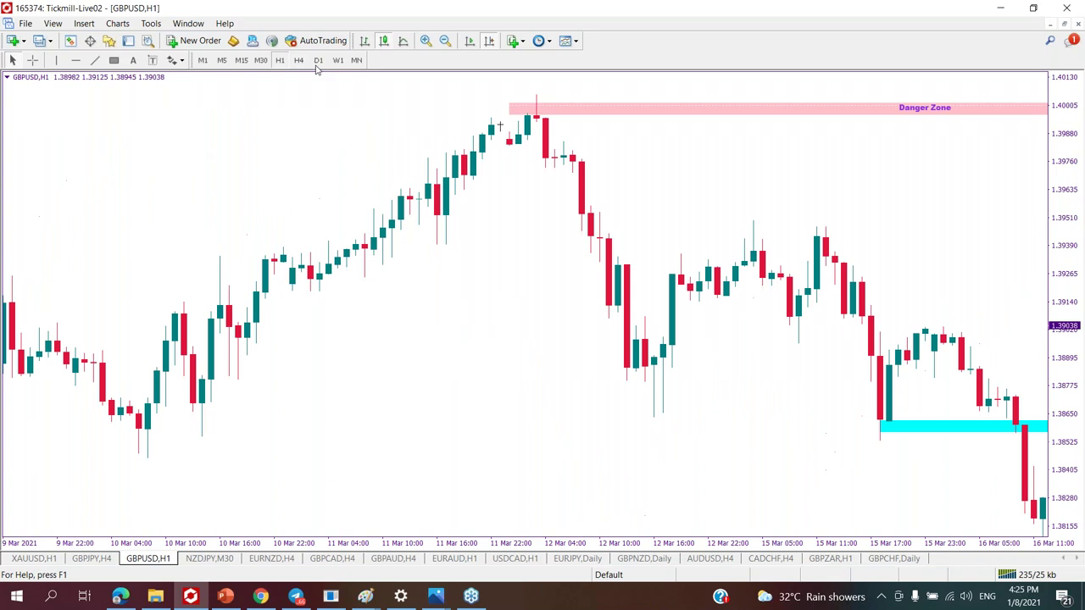
{"action": "left_click", "coordinate": [444, 40]}
{"action": "scroll", "coordinate": [432, 180], "scroll_direction": "down", "scroll_amount": 3}
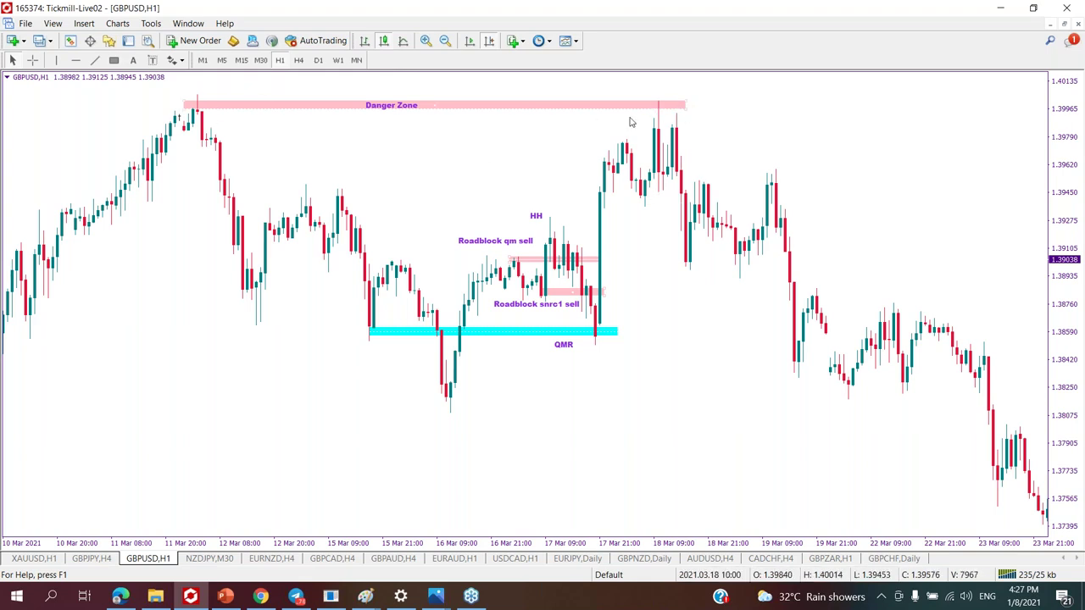
Thin the pink Danger Zone rectangle and lower it to the candle bodies, running from the 12 March peak past the 18 March peak.
{"action": "left_click_drag", "start_coordinate": [433, 108], "coordinate": [416, 110]}
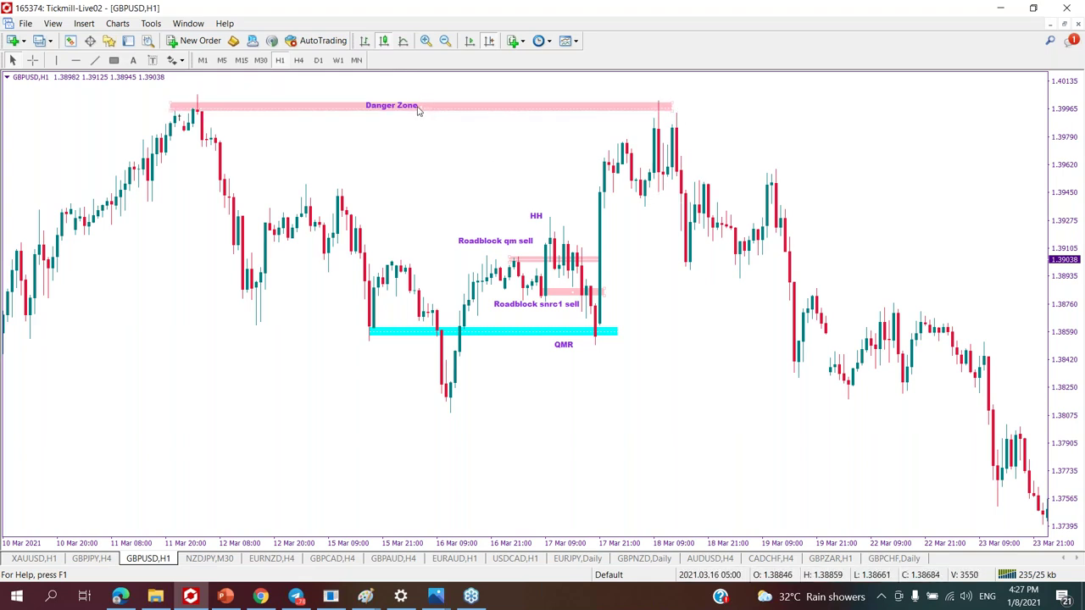
{"action": "left_click_drag", "start_coordinate": [671, 110], "coordinate": [662, 112]}
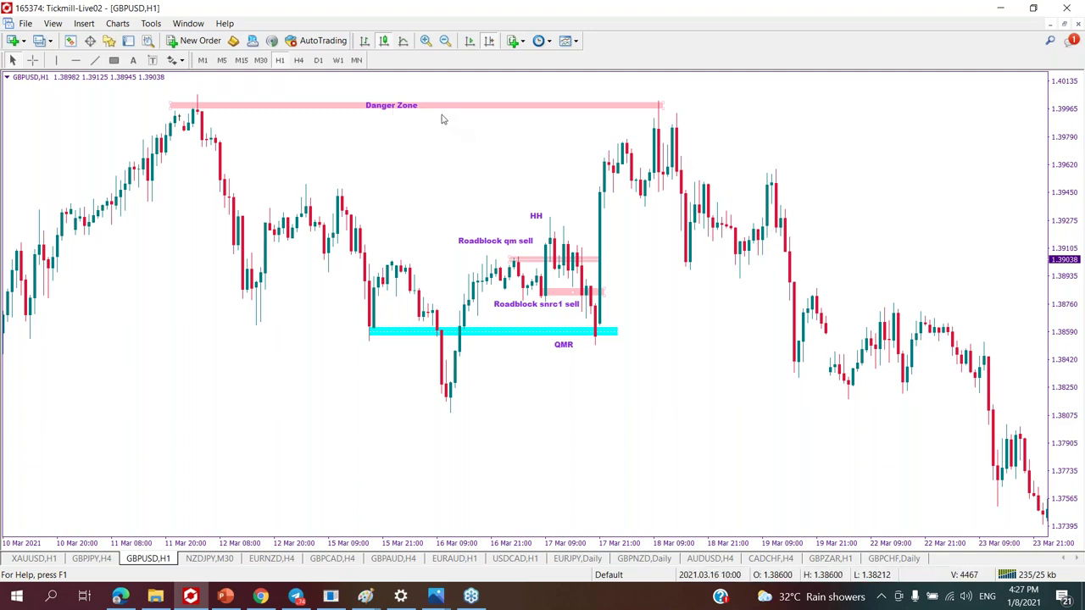
{"action": "scroll", "coordinate": [435, 114], "scroll_direction": "up", "scroll_amount": 3}
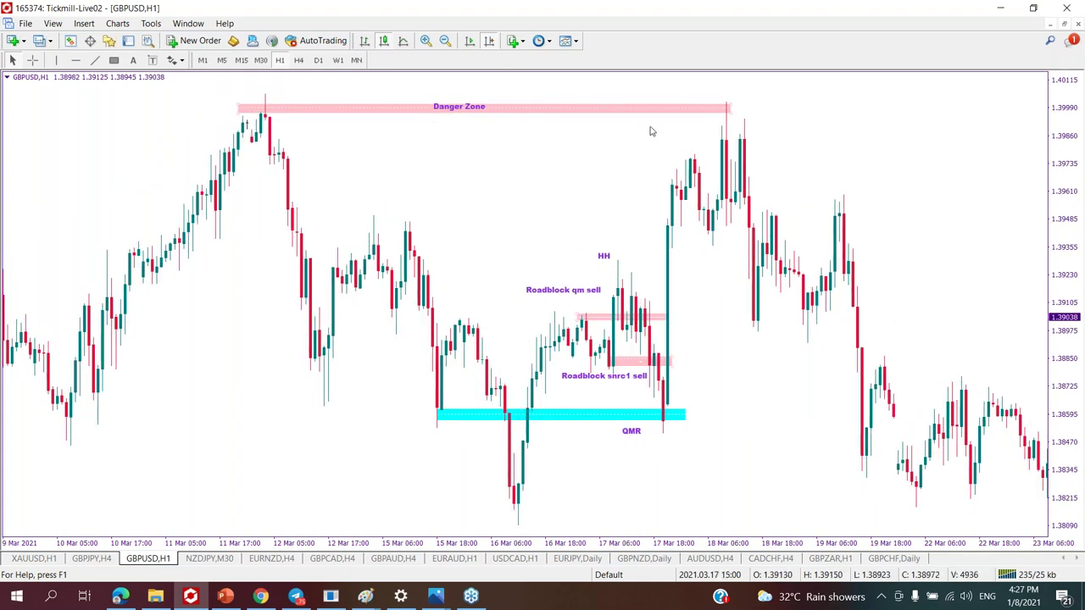
{"action": "left_click_drag", "start_coordinate": [728, 110], "coordinate": [736, 111]}
{"action": "left_click_drag", "start_coordinate": [487, 109], "coordinate": [505, 119]}
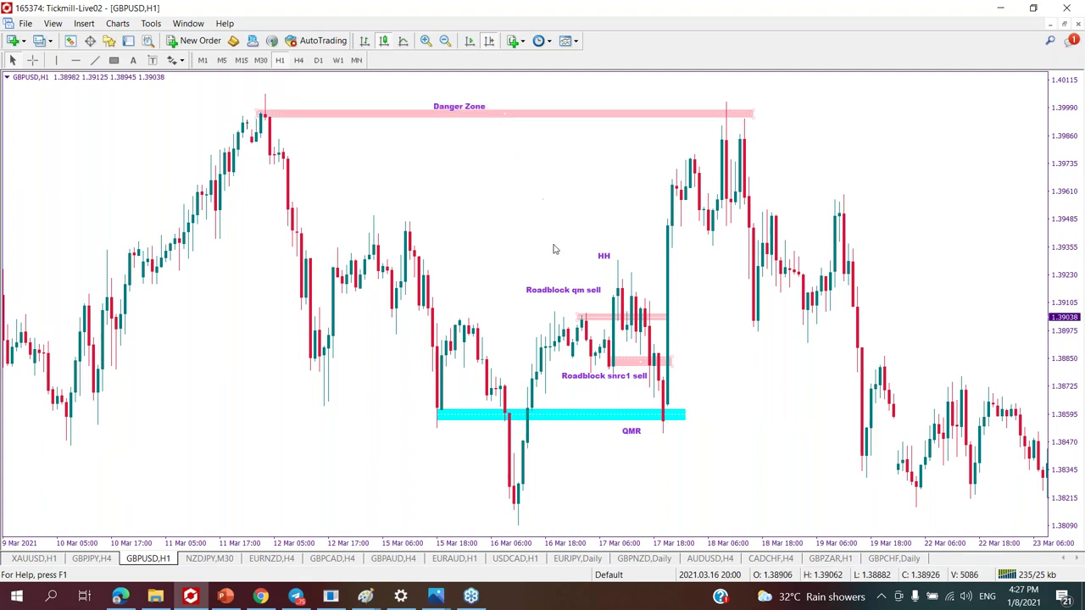
Examine the GBPUSD H1 price action around the Danger Zone and the decline that follows it.
{"action": "scroll", "coordinate": [542, 170], "scroll_direction": "down", "scroll_amount": 2}
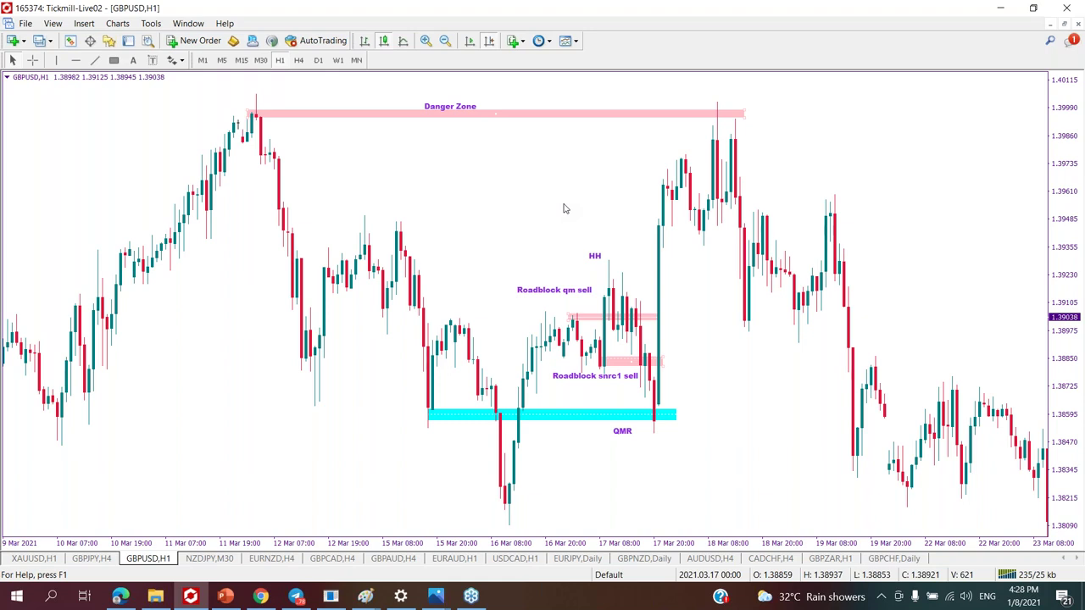
{"action": "scroll", "coordinate": [352, 370], "scroll_direction": "up", "scroll_amount": 3}
{"action": "scroll", "coordinate": [382, 388], "scroll_direction": "up", "scroll_amount": 5}
{"action": "scroll", "coordinate": [383, 388], "scroll_direction": "down", "scroll_amount": 6}
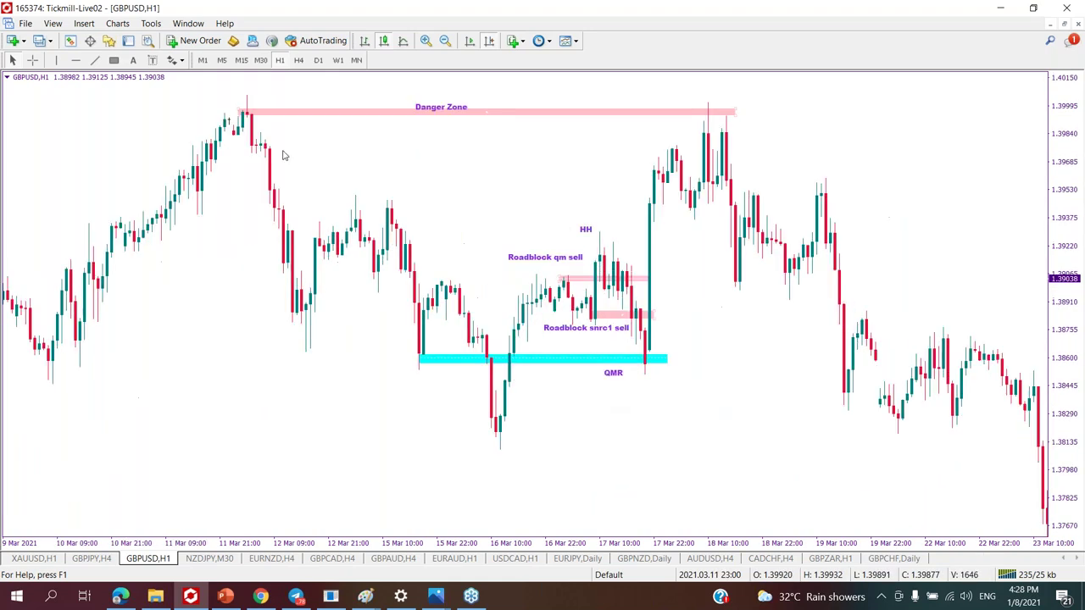
{"action": "left_click", "coordinate": [444, 42]}
{"action": "scroll", "coordinate": [233, 161], "scroll_direction": "up", "scroll_amount": 6}
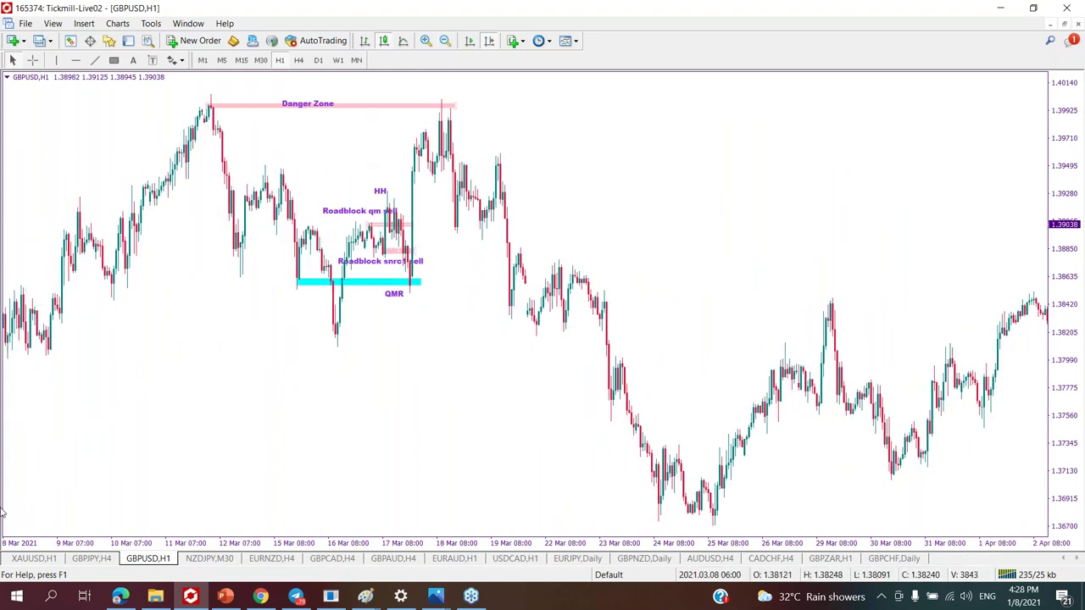
Switch to the Photos window showing the GBPJPY image dzgj1.png.
{"action": "left_click", "coordinate": [436, 596]}
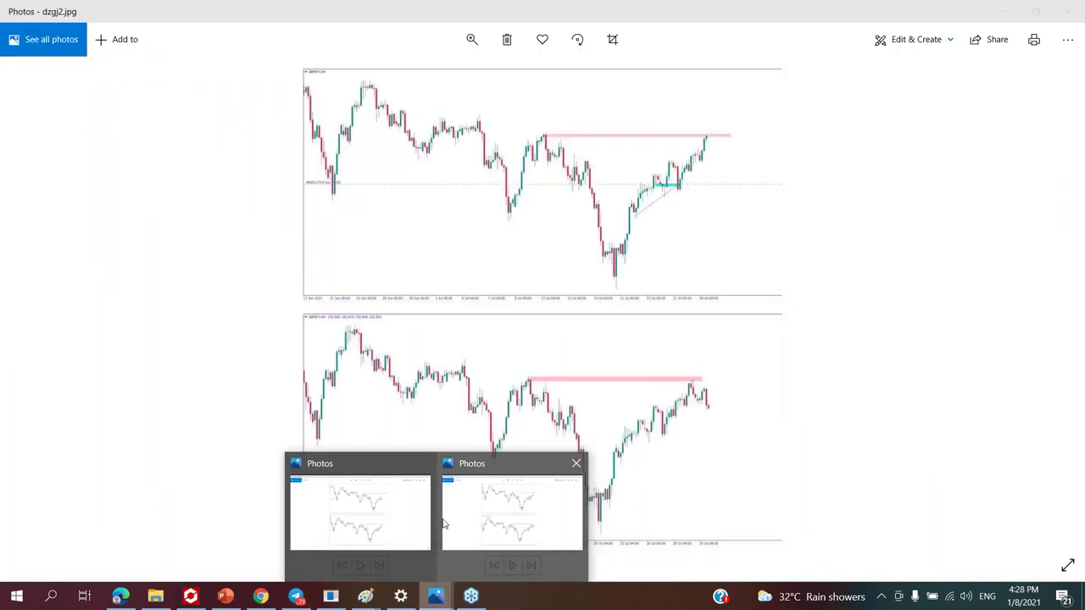
{"action": "left_click", "coordinate": [423, 520]}
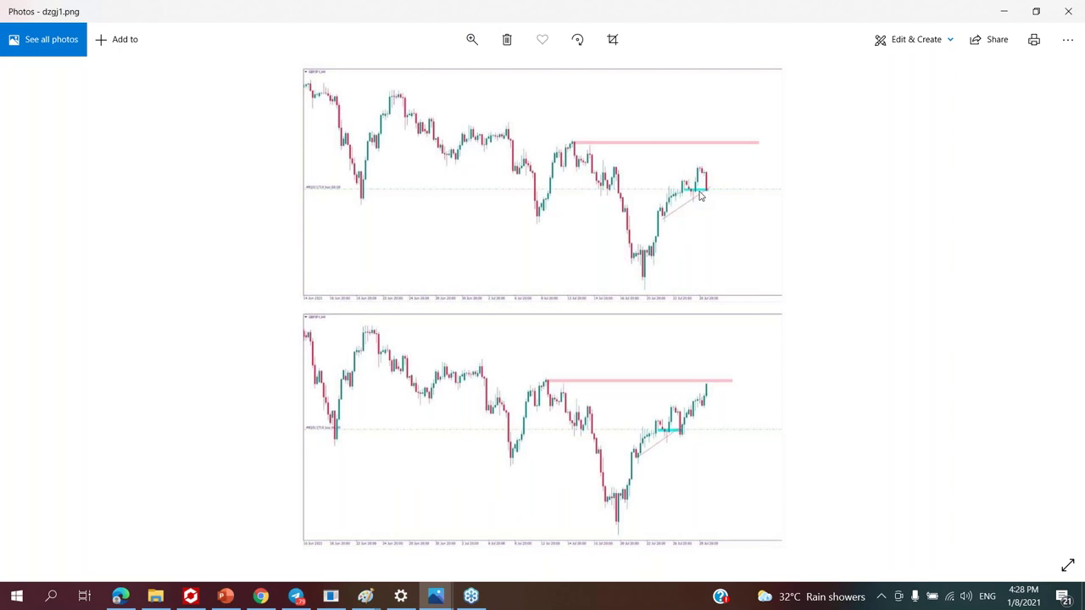
Examine the upper GBPJPY H4 chart enlarged, around its cyan level, trendline and pink zone, and restore the full image view.
{"action": "left_click", "coordinate": [472, 39]}
{"action": "left_click_drag", "start_coordinate": [407, 78], "coordinate": [432, 78]}
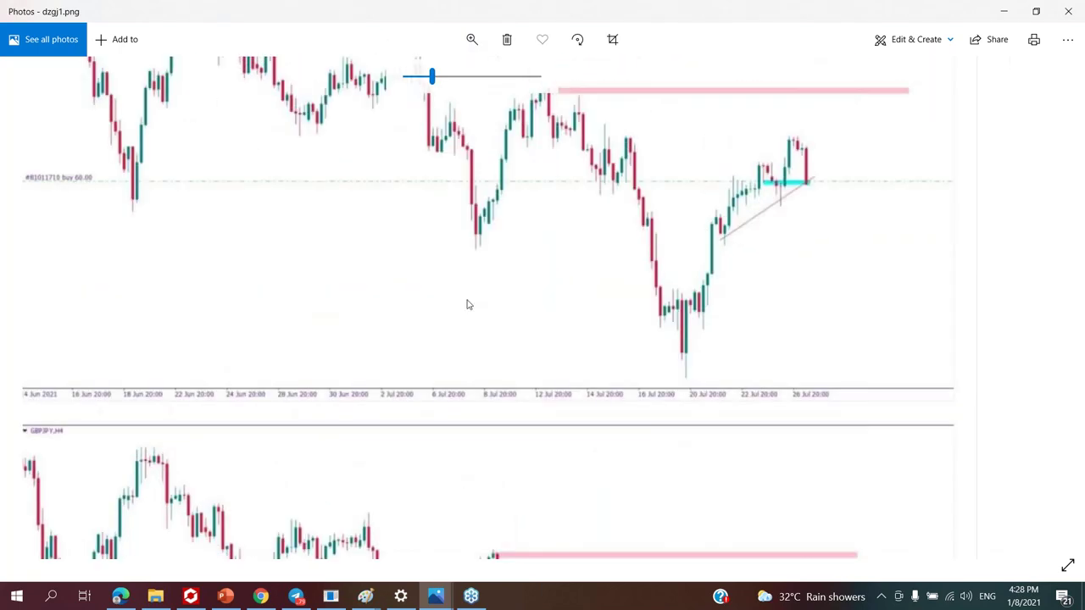
{"action": "scroll", "coordinate": [466, 305], "scroll_direction": "down", "scroll_amount": 2}
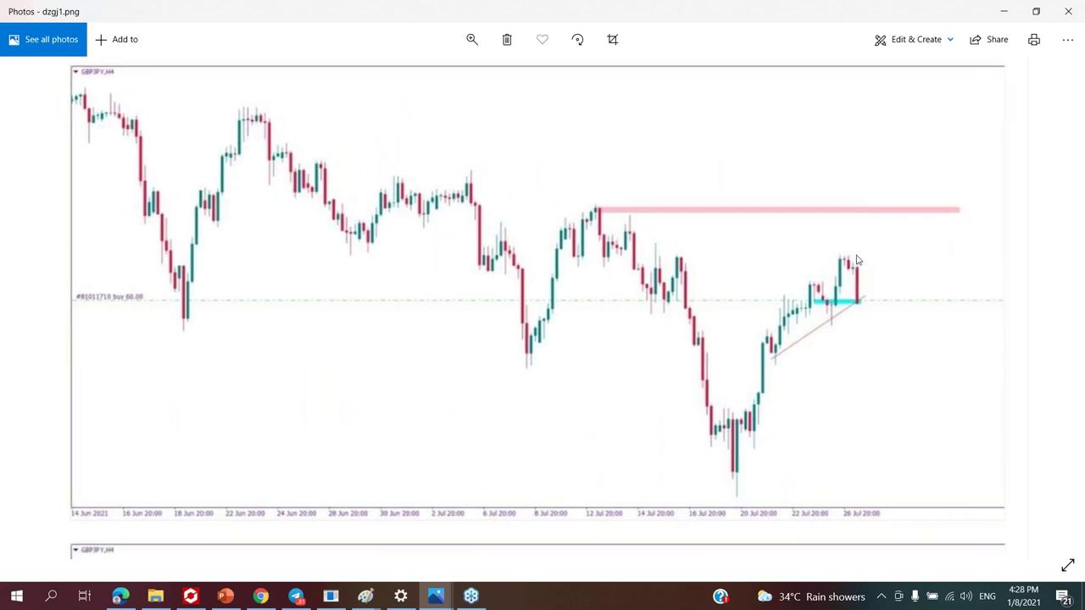
{"action": "left_click_drag", "start_coordinate": [431, 78], "coordinate": [173, 365]}
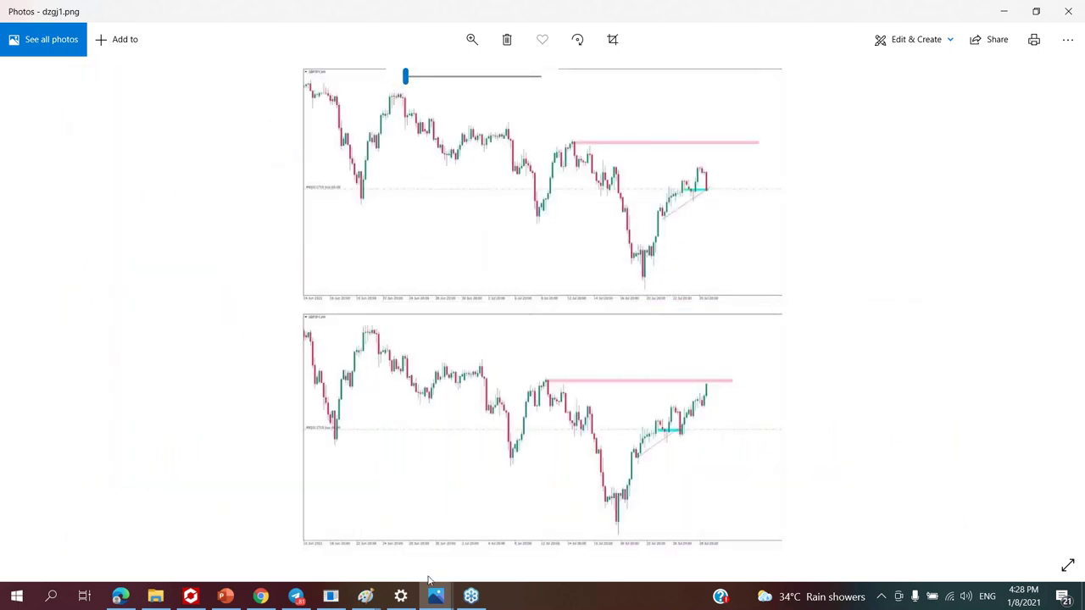
{"action": "left_click", "coordinate": [473, 597]}
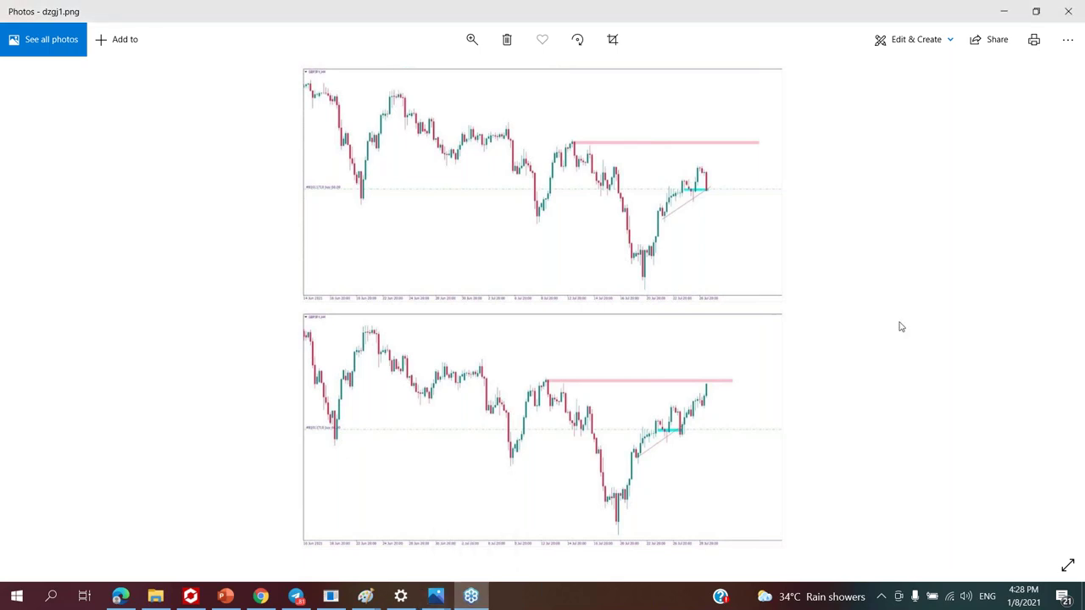
{"action": "left_click", "coordinate": [661, 315]}
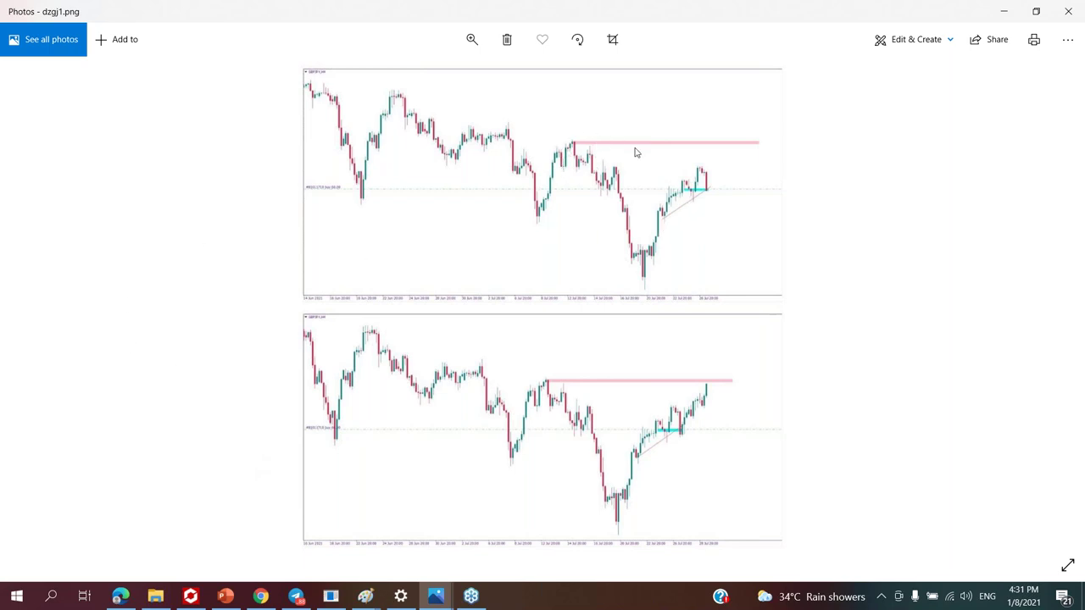
Switch to MetaTrader and raise the upper edge of the pink Danger Zone rectangle on GBPUSD H1 toward the peak wicks.
{"action": "left_click", "coordinate": [194, 599]}
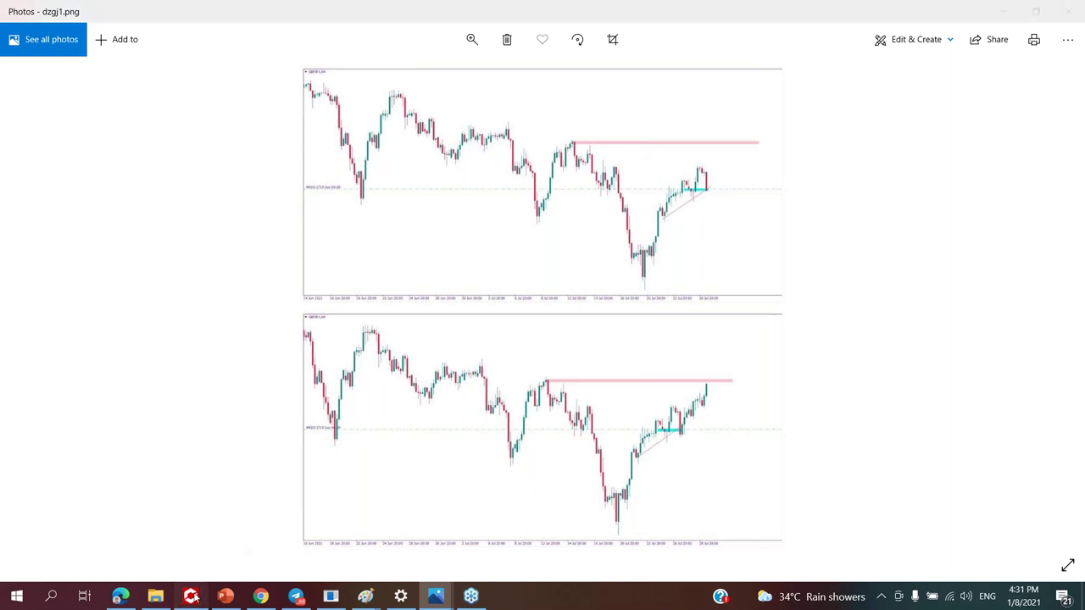
{"action": "scroll", "coordinate": [526, 305], "scroll_direction": "up", "scroll_amount": 2}
{"action": "key", "text": "plus"}
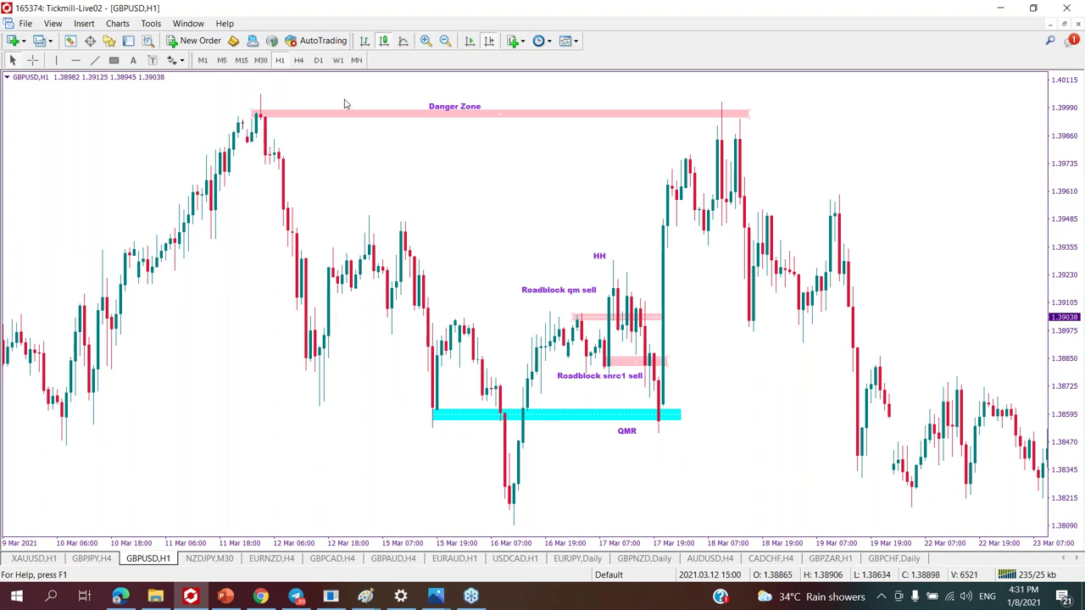
{"action": "left_click_drag", "start_coordinate": [253, 109], "coordinate": [252, 104]}
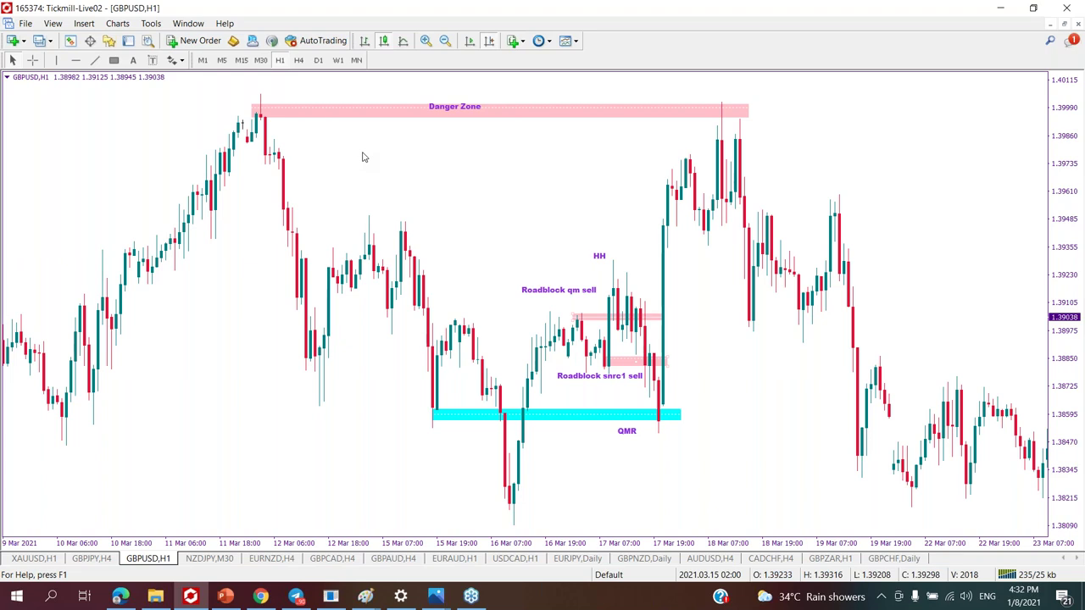
Open the XAUUSD chart, bring the cyan-marked 11 March 2021 peak into view and set the timeframe to M30.
{"action": "left_click", "coordinate": [48, 561]}
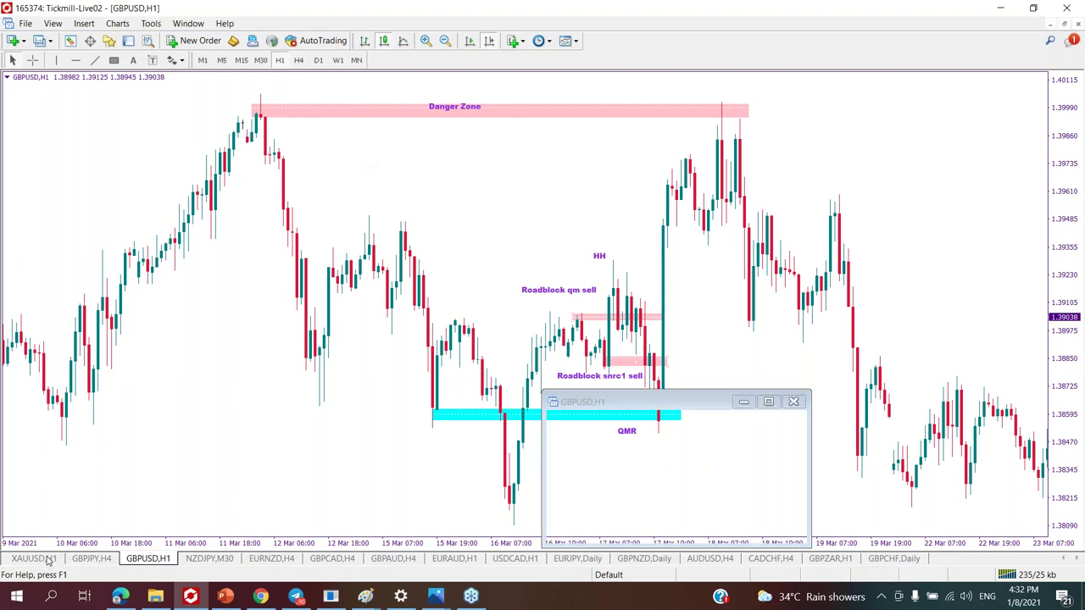
{"action": "scroll", "coordinate": [163, 217], "scroll_direction": "down", "scroll_amount": 20}
{"action": "scroll", "coordinate": [485, 252], "scroll_direction": "down", "scroll_amount": 20}
{"action": "scroll", "coordinate": [751, 339], "scroll_direction": "down", "scroll_amount": 20}
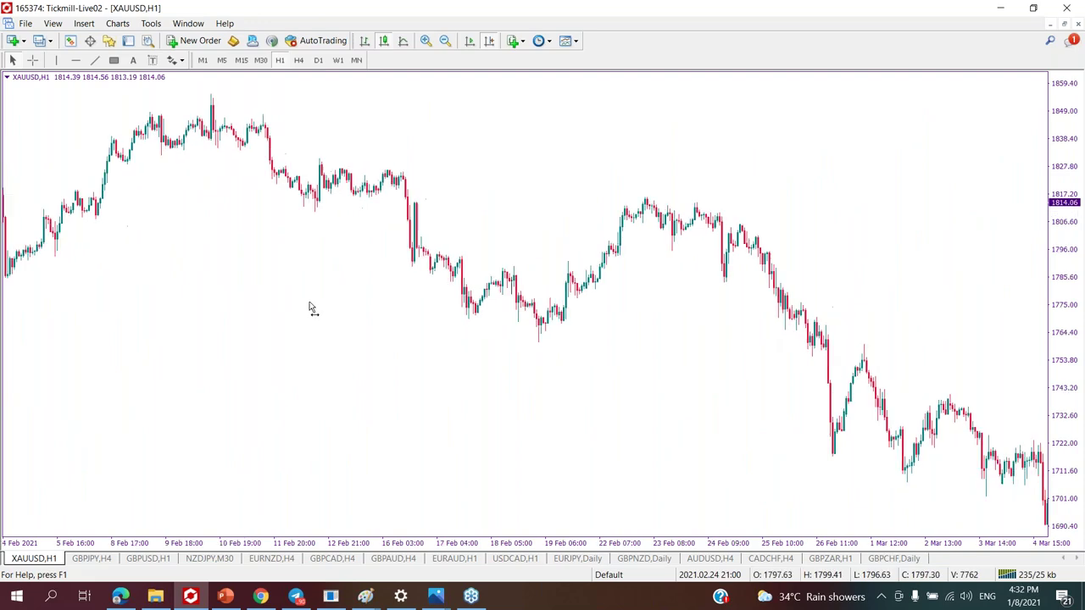
{"action": "scroll", "coordinate": [309, 308], "scroll_direction": "up", "scroll_amount": 20}
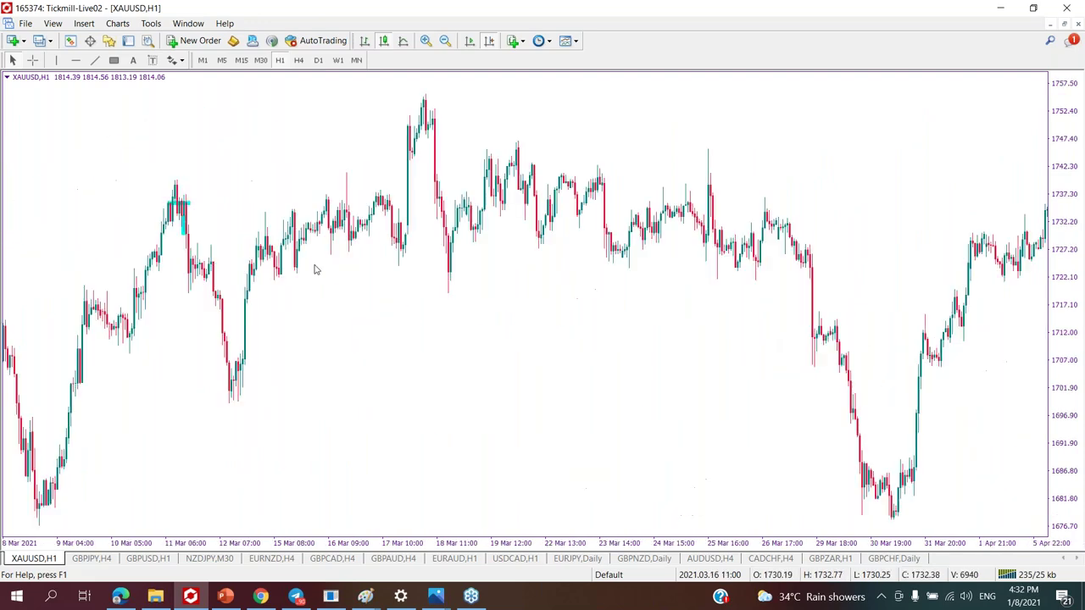
{"action": "left_click", "coordinate": [424, 41]}
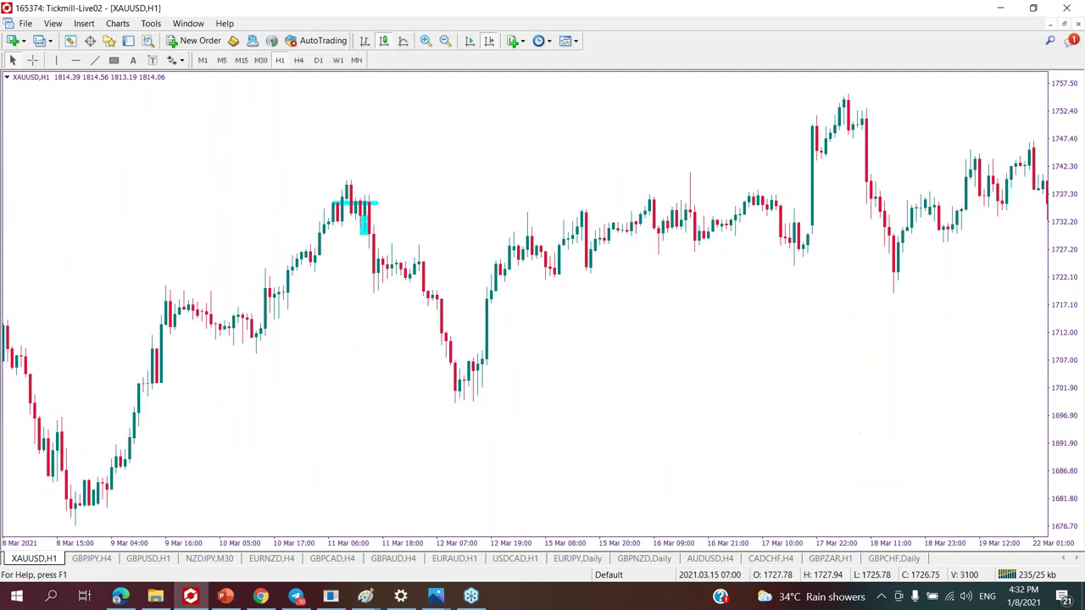
{"action": "left_click", "coordinate": [424, 41]}
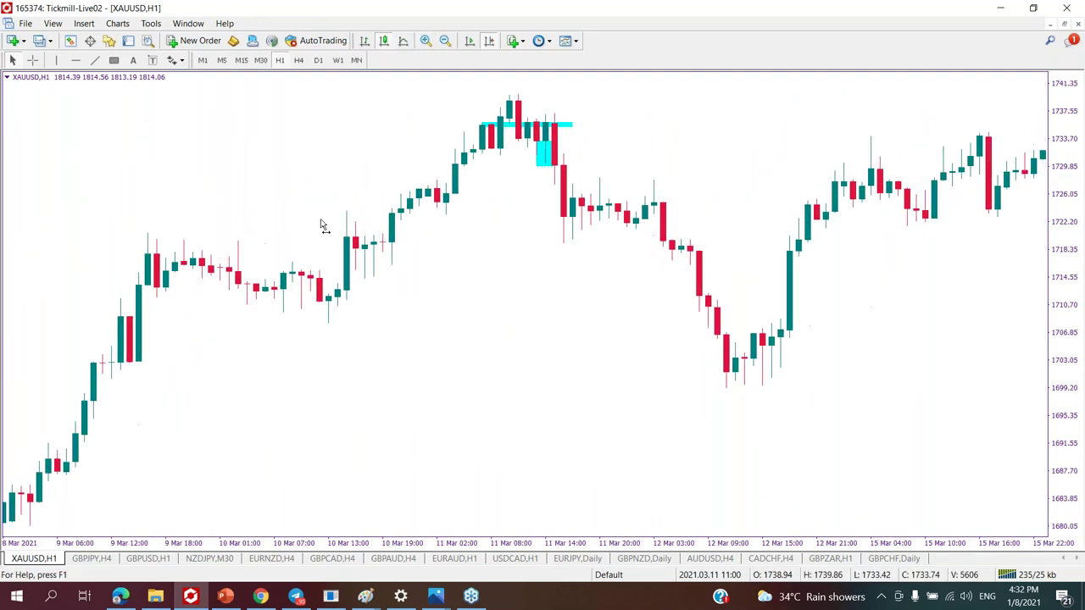
{"action": "left_click", "coordinate": [263, 61]}
{"action": "left_click", "coordinate": [442, 42]}
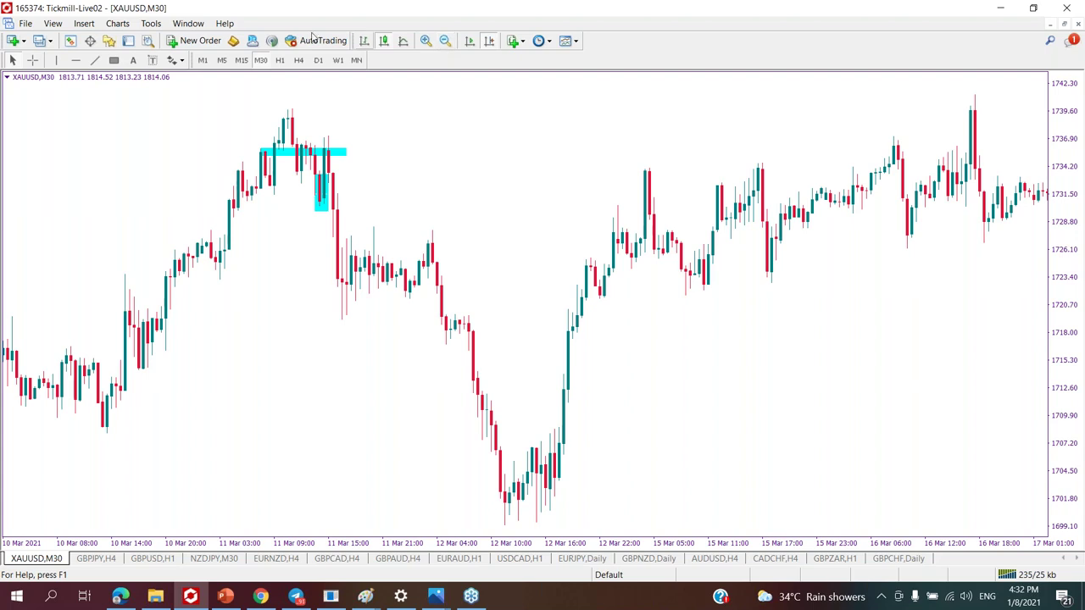
Delete the narrow upright cyan rectangle beneath the horizontal cyan zone at the 11 March peak.
{"action": "right_click", "coordinate": [331, 216]}
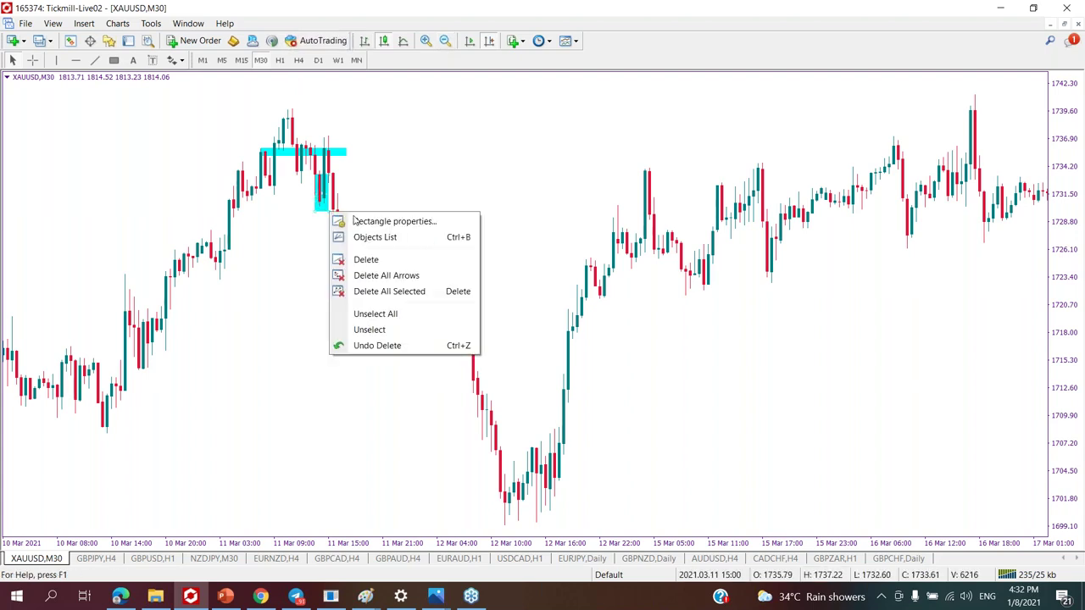
{"action": "left_click", "coordinate": [354, 260]}
{"action": "left_click", "coordinate": [425, 41]}
{"action": "scroll", "coordinate": [525, 296], "scroll_direction": "down", "scroll_amount": 5}
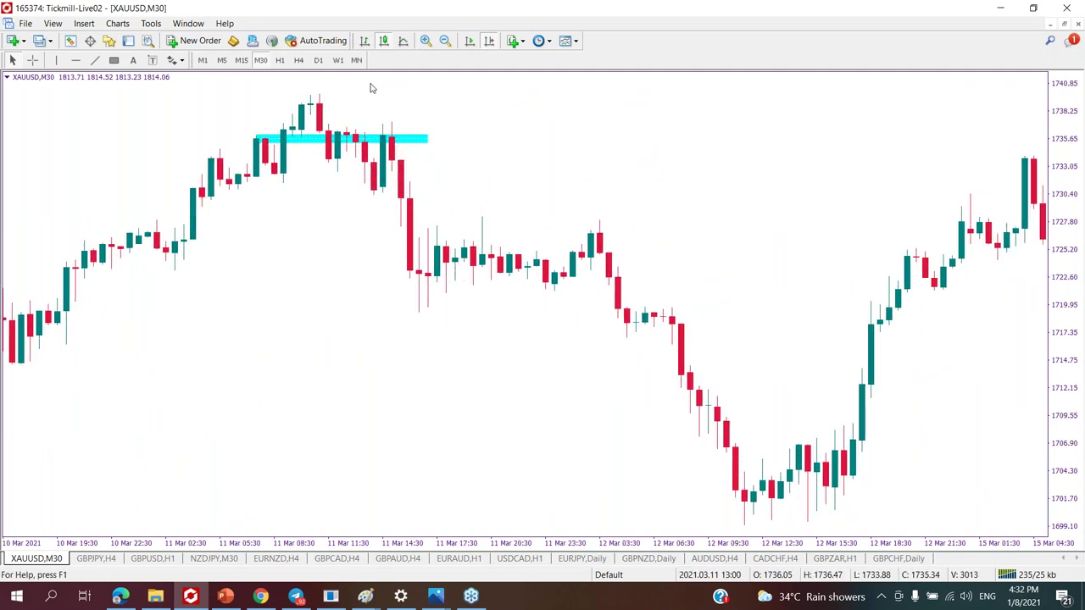
{"action": "left_click", "coordinate": [445, 40]}
{"action": "scroll", "coordinate": [296, 252], "scroll_direction": "up", "scroll_amount": 3}
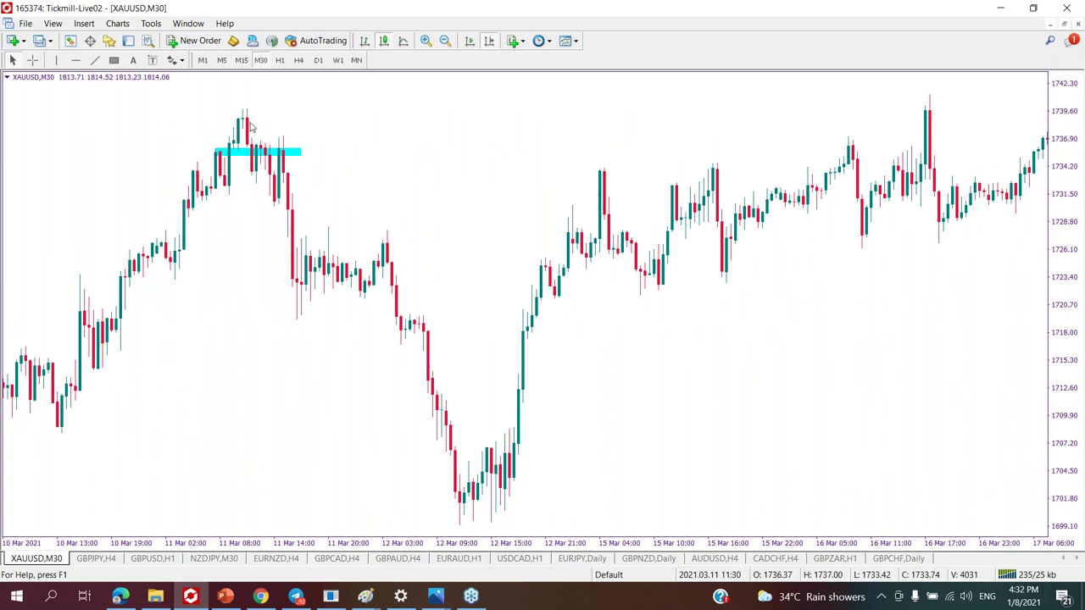
Draw a small pink rectangle at the 11 March dip below the cyan zone and a long thin one at the 10 March low.
{"action": "mouse_move", "coordinate": [278, 204]}
{"action": "left_click", "coordinate": [113, 60]}
{"action": "left_click_drag", "start_coordinate": [265, 183], "coordinate": [285, 205]}
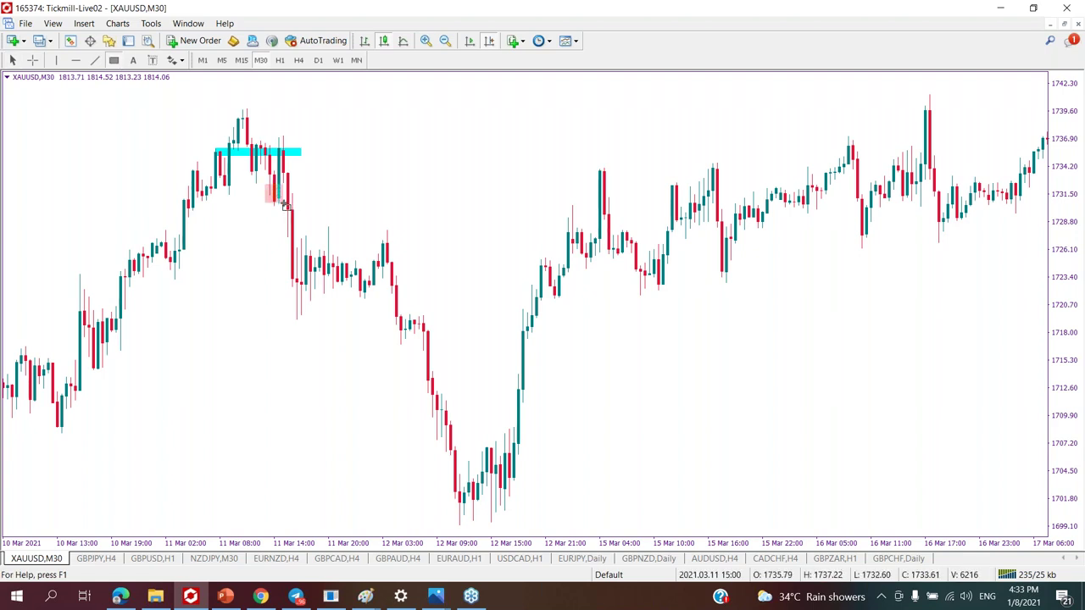
{"action": "left_click_drag", "start_coordinate": [287, 206], "coordinate": [287, 206]}
{"action": "left_click", "coordinate": [114, 60]}
{"action": "left_click_drag", "start_coordinate": [53, 422], "coordinate": [239, 431]}
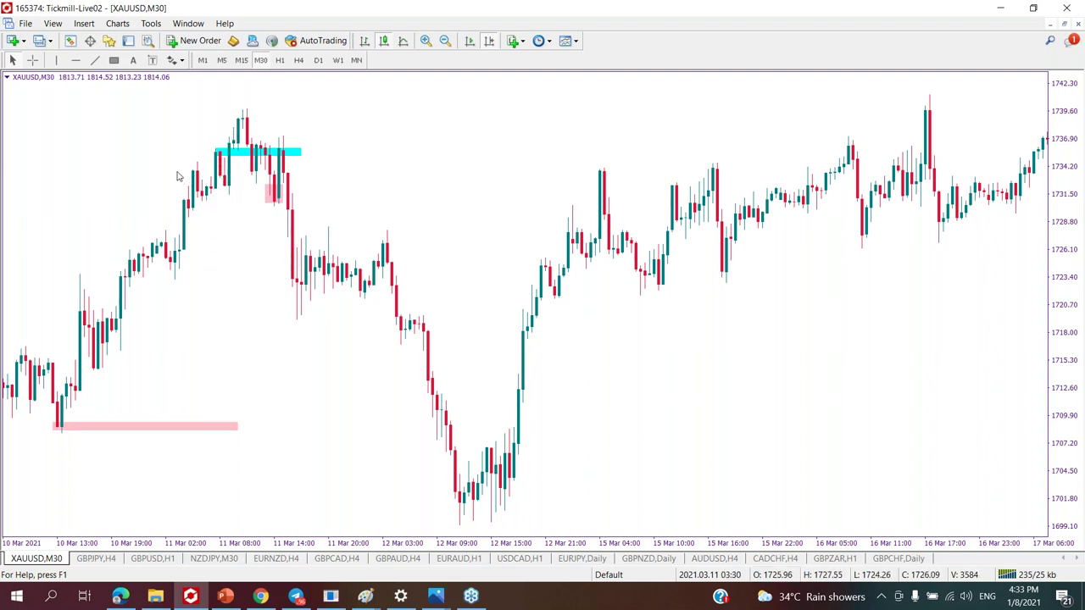
Widen the small pink rectangle below the cyan zone past the first falling candles and lower its bottom edge to the wicks.
{"action": "left_click", "coordinate": [425, 41]}
{"action": "scroll", "coordinate": [462, 220], "scroll_direction": "down", "scroll_amount": 3}
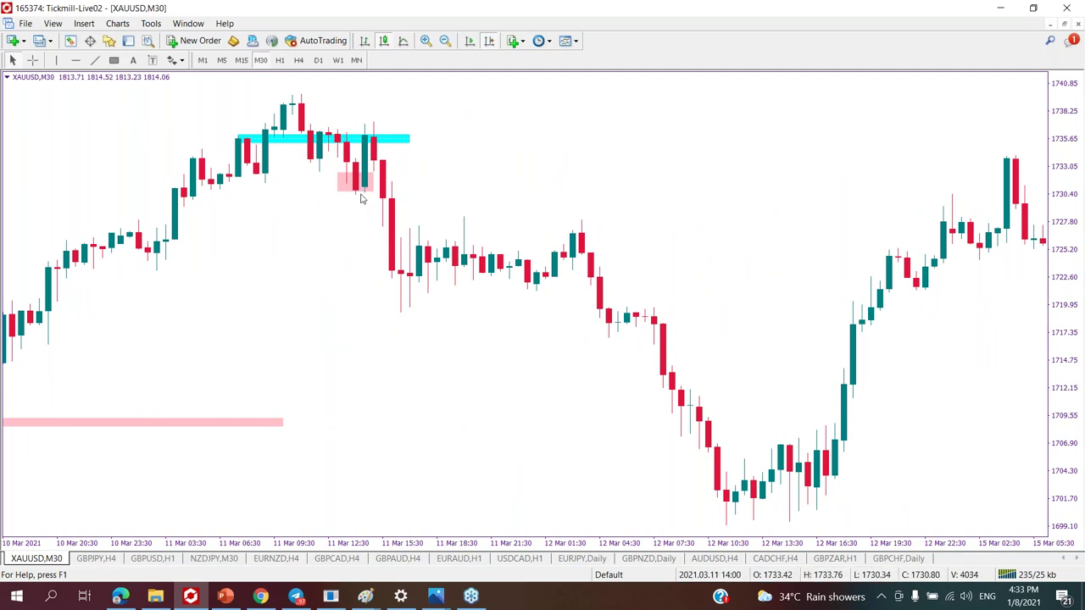
{"action": "left_click_drag", "start_coordinate": [372, 193], "coordinate": [405, 200]}
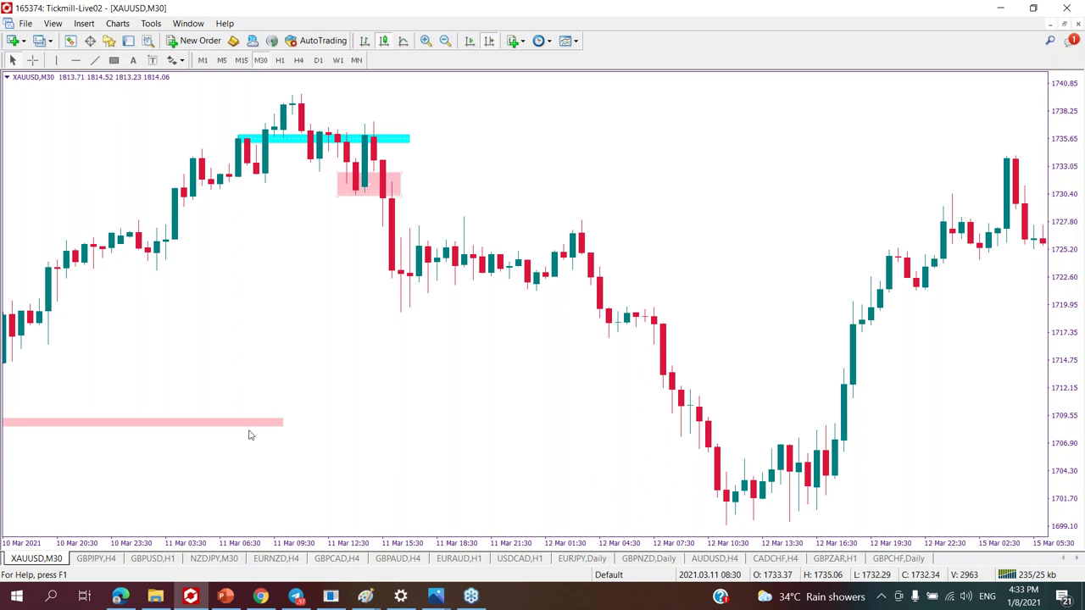
Examine the 11 March drop through the pink rectangle below the cyan zone with the crosshair.
{"action": "left_click", "coordinate": [444, 41]}
{"action": "scroll", "coordinate": [179, 364], "scroll_direction": "up", "scroll_amount": 3}
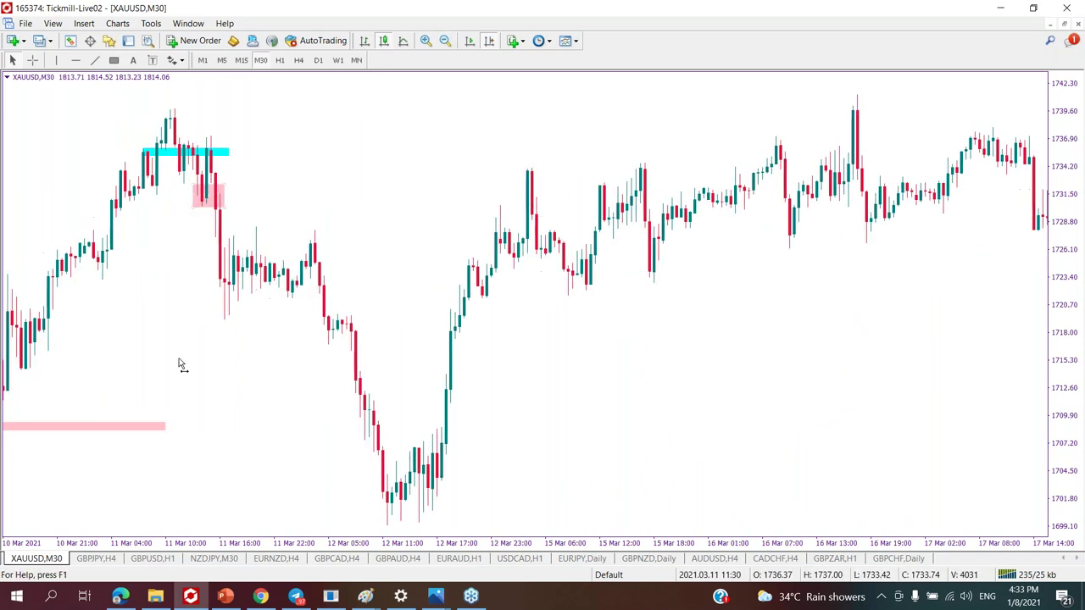
{"action": "scroll", "coordinate": [282, 389], "scroll_direction": "up", "scroll_amount": 4}
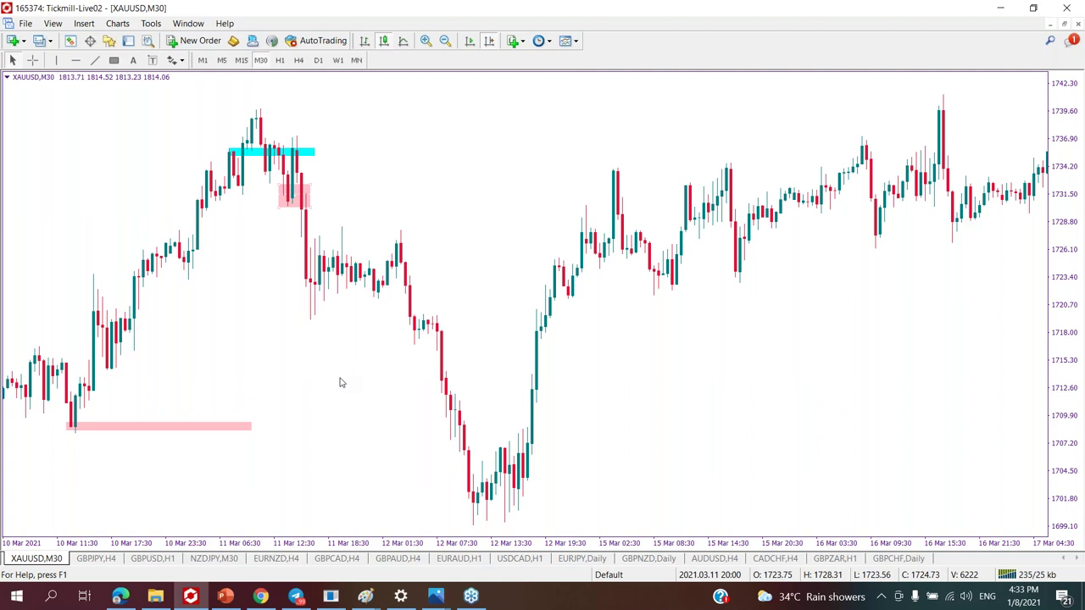
{"action": "left_click", "coordinate": [32, 60]}
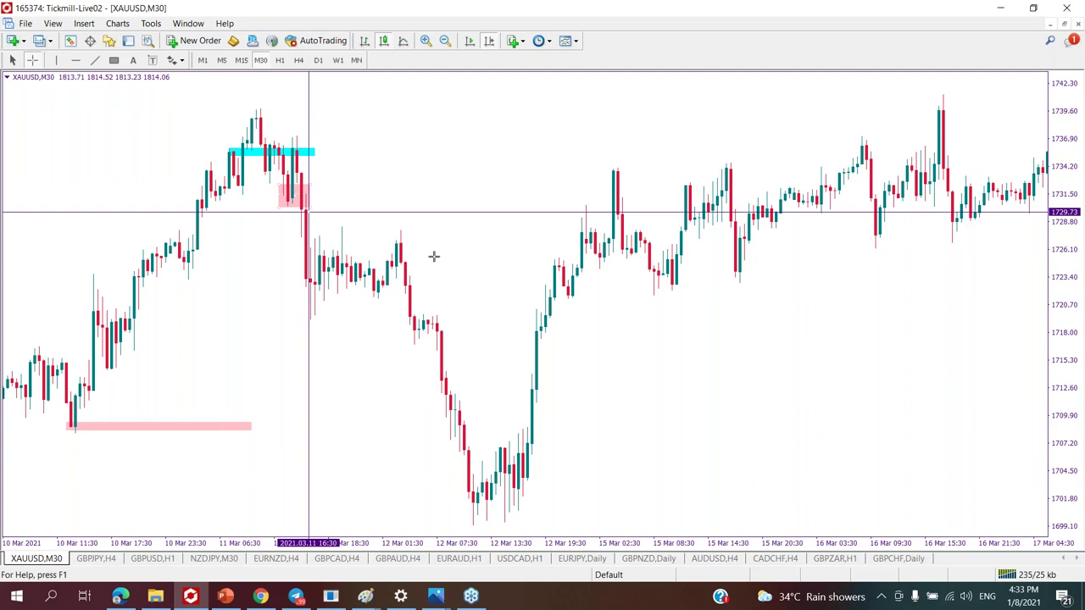
{"action": "left_click_drag", "start_coordinate": [359, 152], "coordinate": [305, 197]}
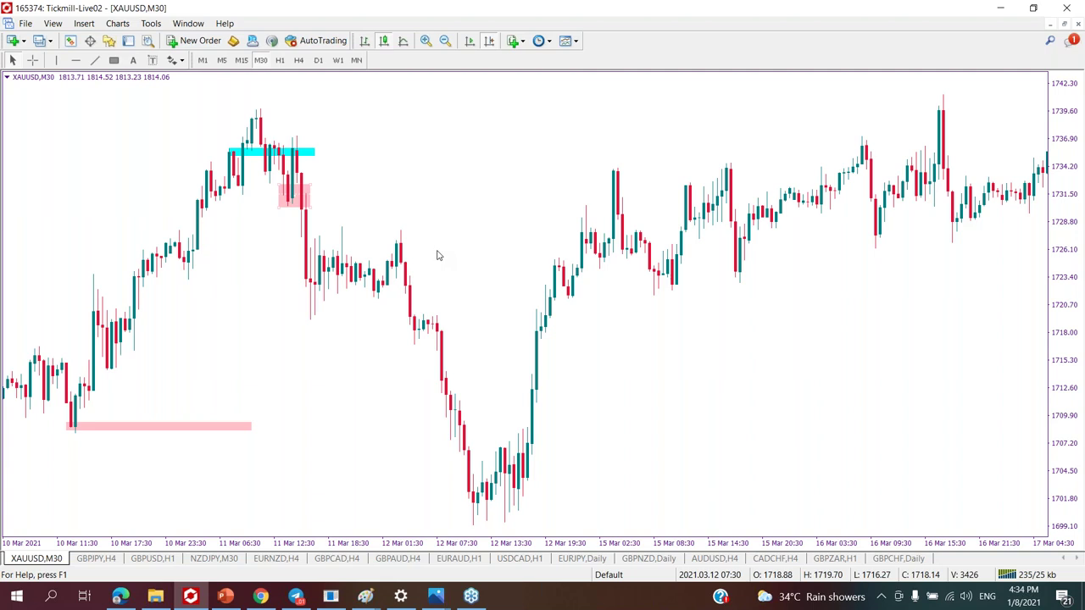
Draw a thin pink rectangle from the 12 March low into 15 March and delete the one at the 10 March low.
{"action": "left_click", "coordinate": [114, 61]}
{"action": "mouse_move", "coordinate": [468, 488]}
{"action": "left_mouse_down"}
{"action": "mouse_move", "coordinate": [617, 516]}
{"action": "mouse_move", "coordinate": [640, 501]}
{"action": "left_mouse_up"}
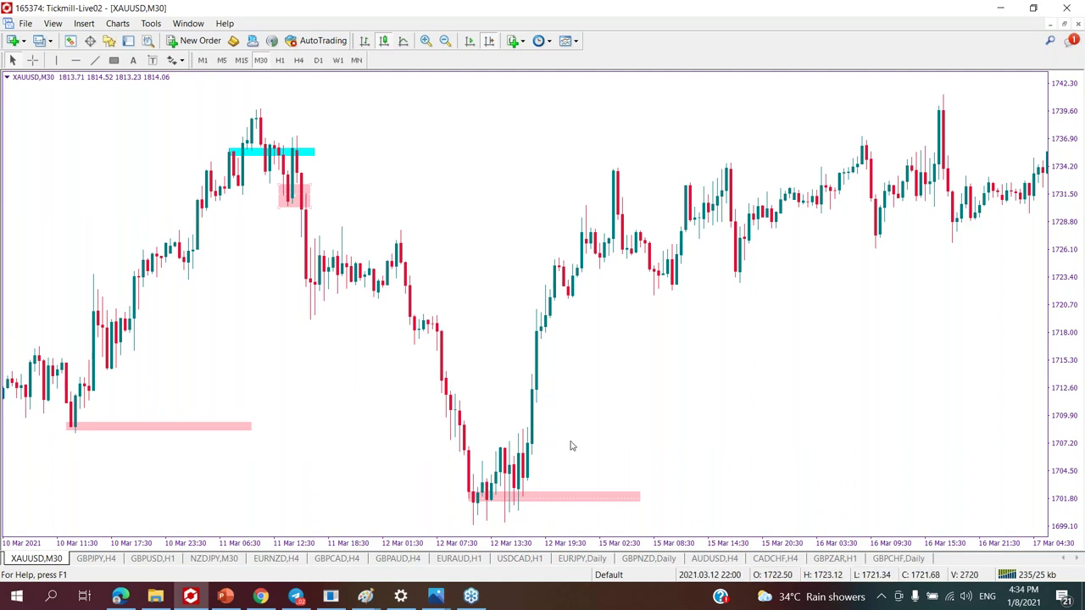
{"action": "right_click", "coordinate": [252, 427]}
{"action": "left_click", "coordinate": [295, 472]}
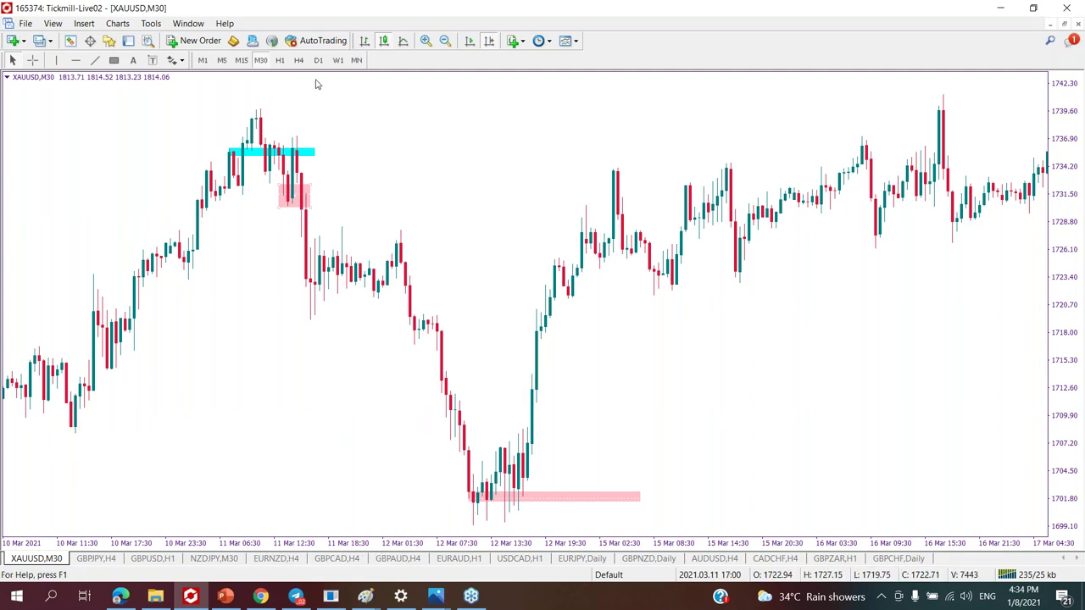
Set the XAUUSD timeframe to H4 and delete the large pink rectangle just below the 11 March cyan level.
{"action": "left_click", "coordinate": [280, 60]}
{"action": "left_click", "coordinate": [298, 60]}
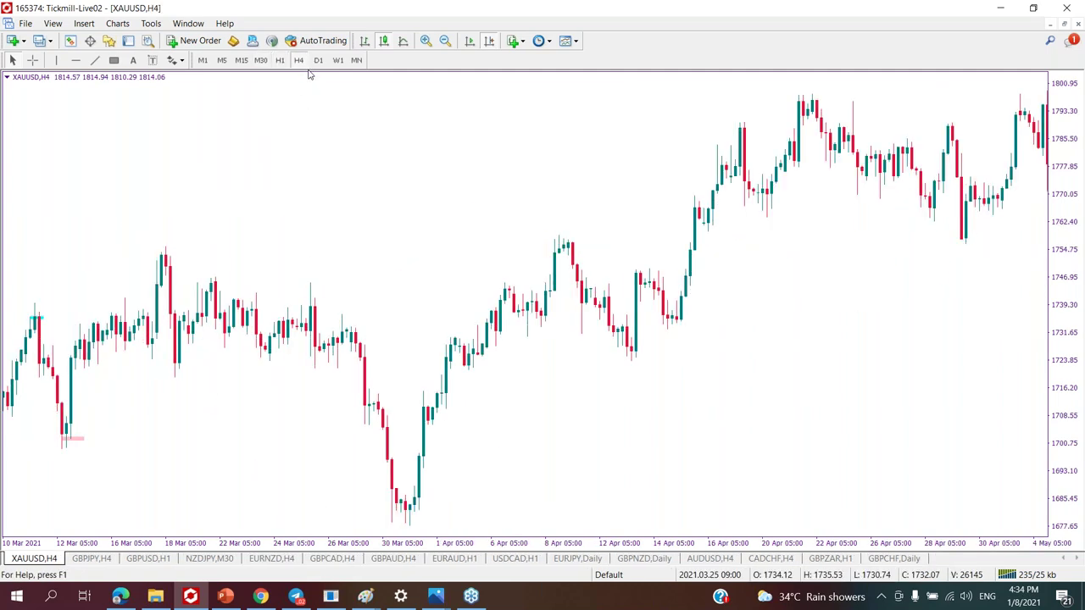
{"action": "scroll", "coordinate": [283, 223], "scroll_direction": "up", "scroll_amount": 5}
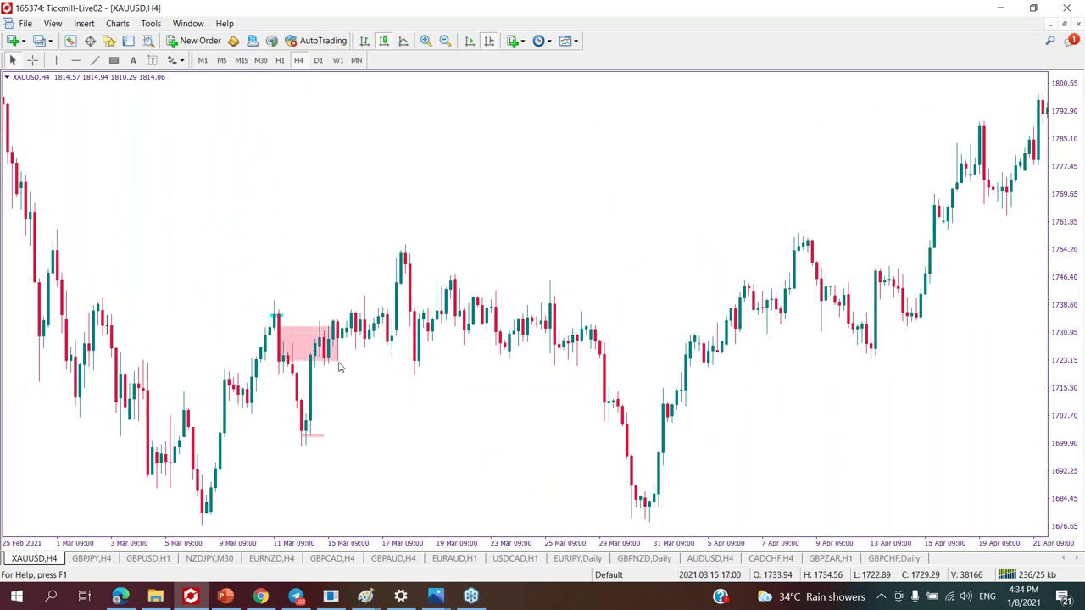
{"action": "right_click", "coordinate": [337, 359]}
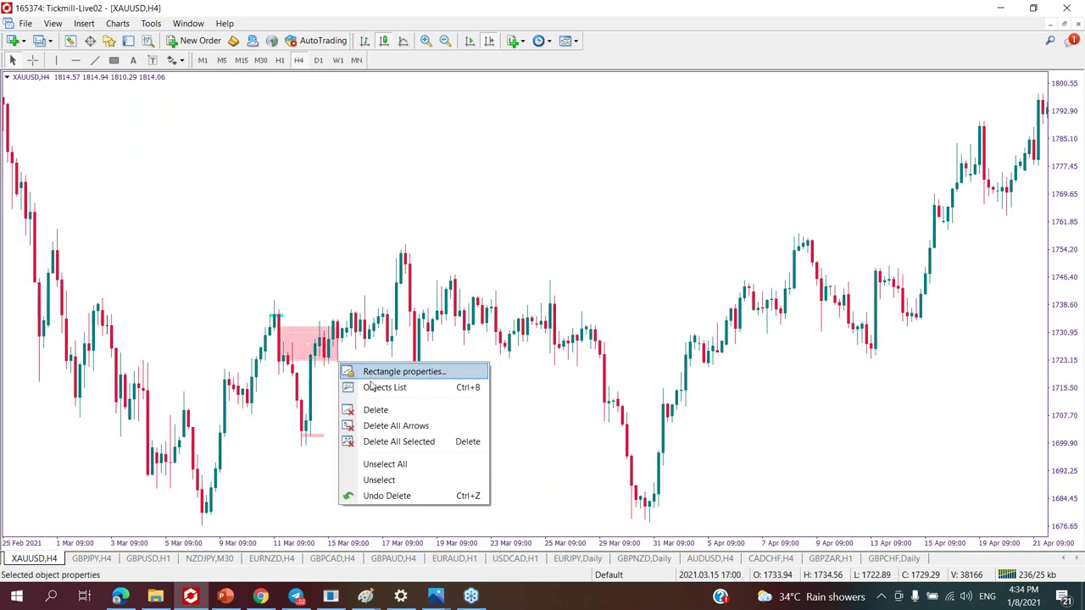
{"action": "left_click", "coordinate": [365, 411]}
{"action": "scroll", "coordinate": [298, 356], "scroll_direction": "up", "scroll_amount": 1}
{"action": "scroll", "coordinate": [298, 356], "scroll_direction": "down", "scroll_amount": 2}
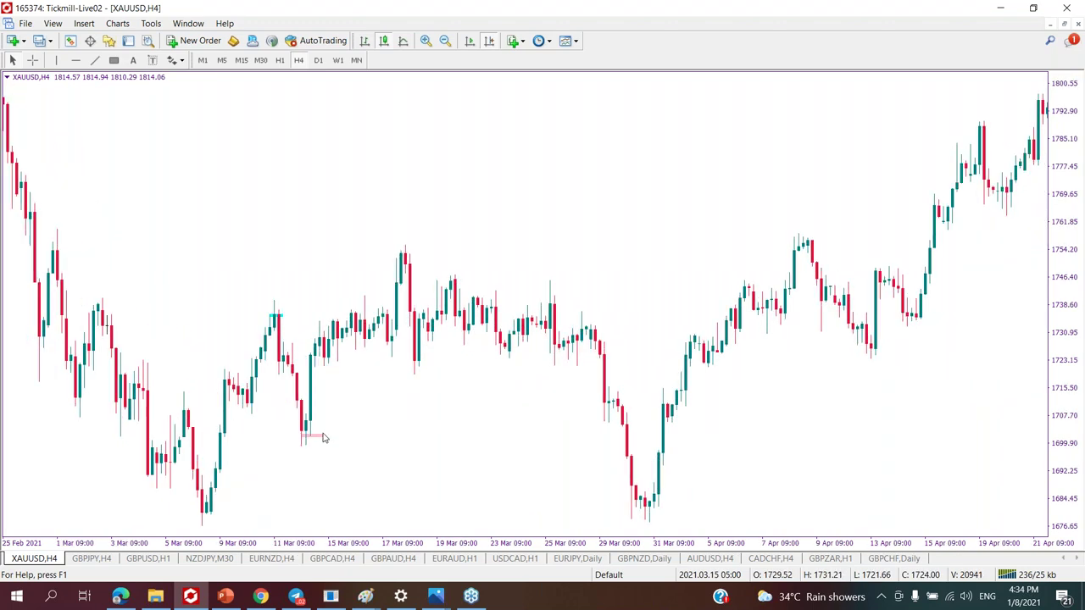
Thicken and extend the pink rectangle at the 12 March low, and draw a thin pink rectangle at the 18 March peak.
{"action": "left_click_drag", "start_coordinate": [330, 428], "coordinate": [354, 433]}
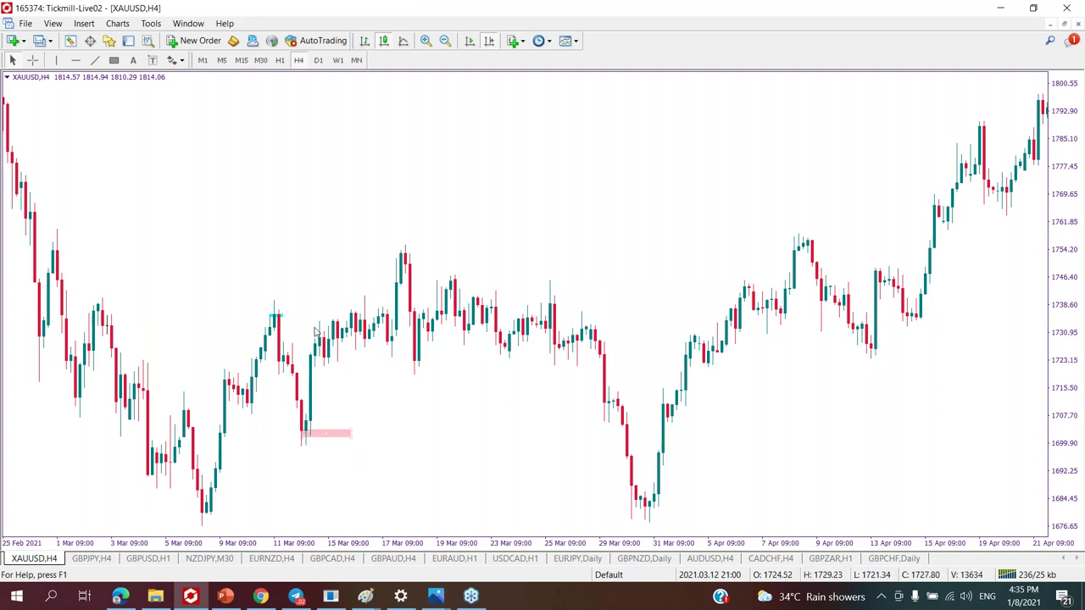
{"action": "left_click", "coordinate": [114, 60]}
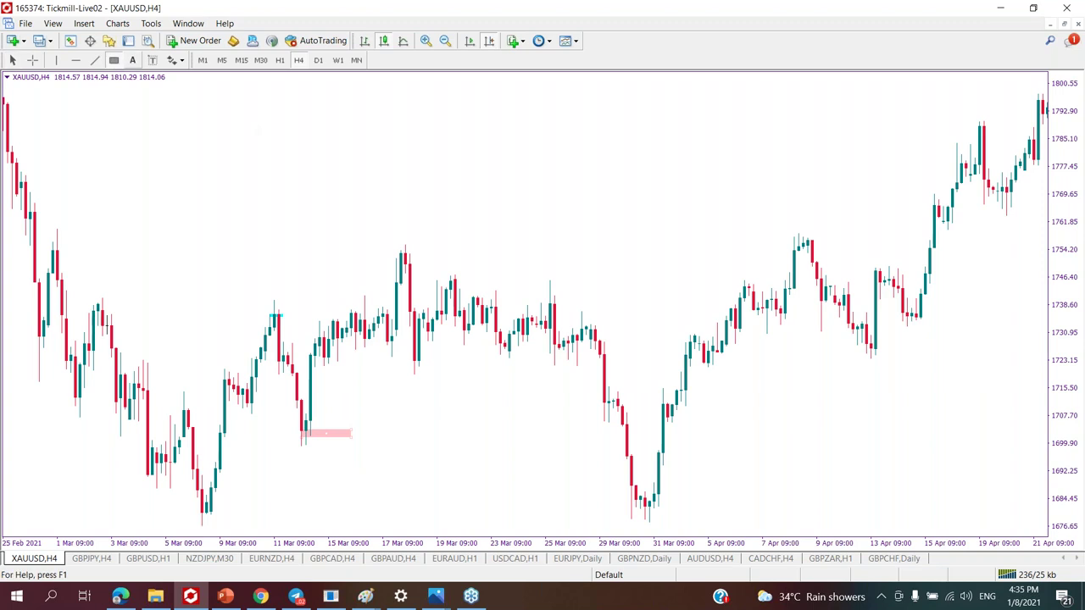
{"action": "left_click_drag", "start_coordinate": [400, 258], "coordinate": [451, 257]}
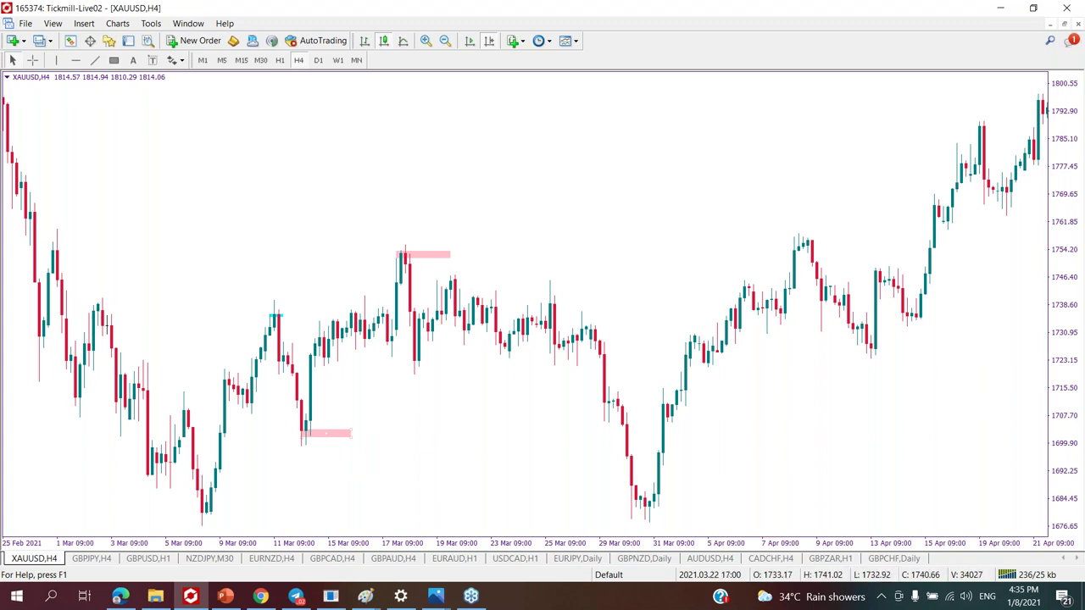
{"action": "scroll", "coordinate": [460, 367], "scroll_direction": "up", "scroll_amount": 5}
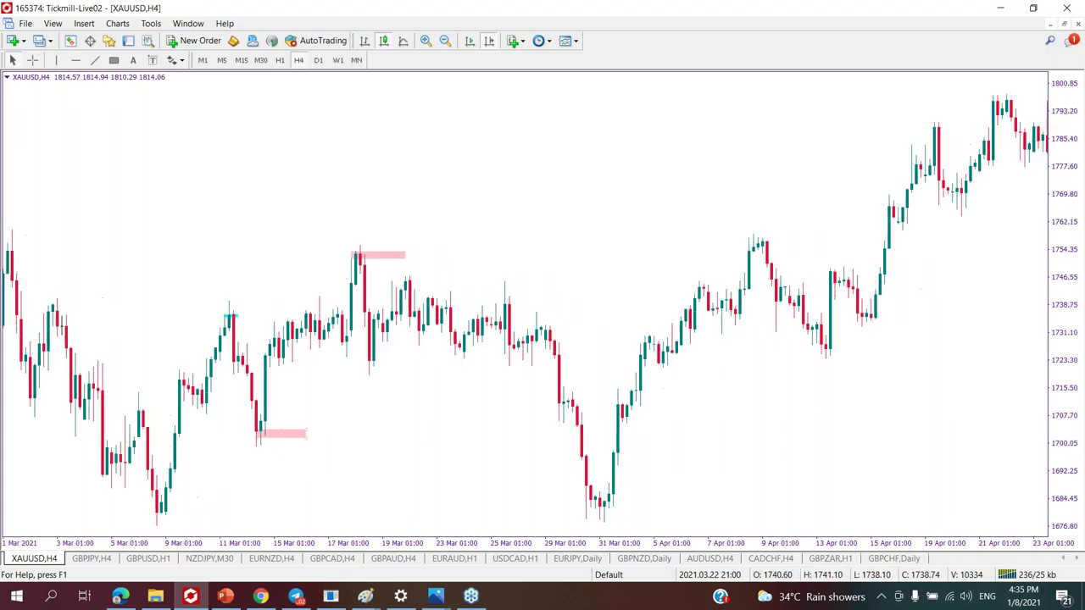
Set the XAUUSD timeframe to H1 and review its March price swings, then bring up the GBPUSD H1 chart.
{"action": "left_click", "coordinate": [280, 60]}
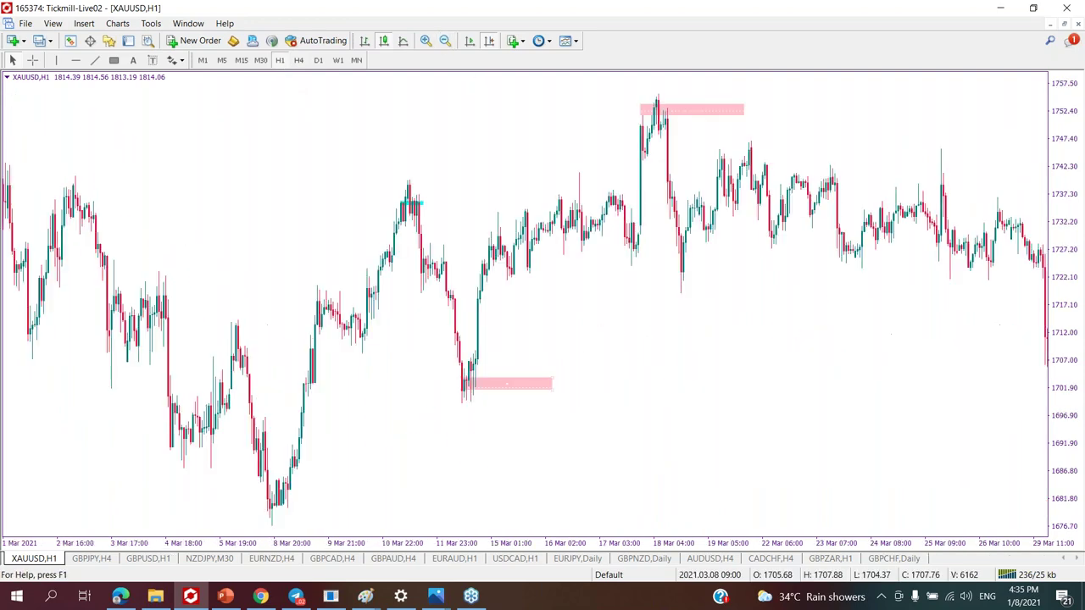
{"action": "scroll", "coordinate": [496, 331], "scroll_direction": "up", "scroll_amount": 5}
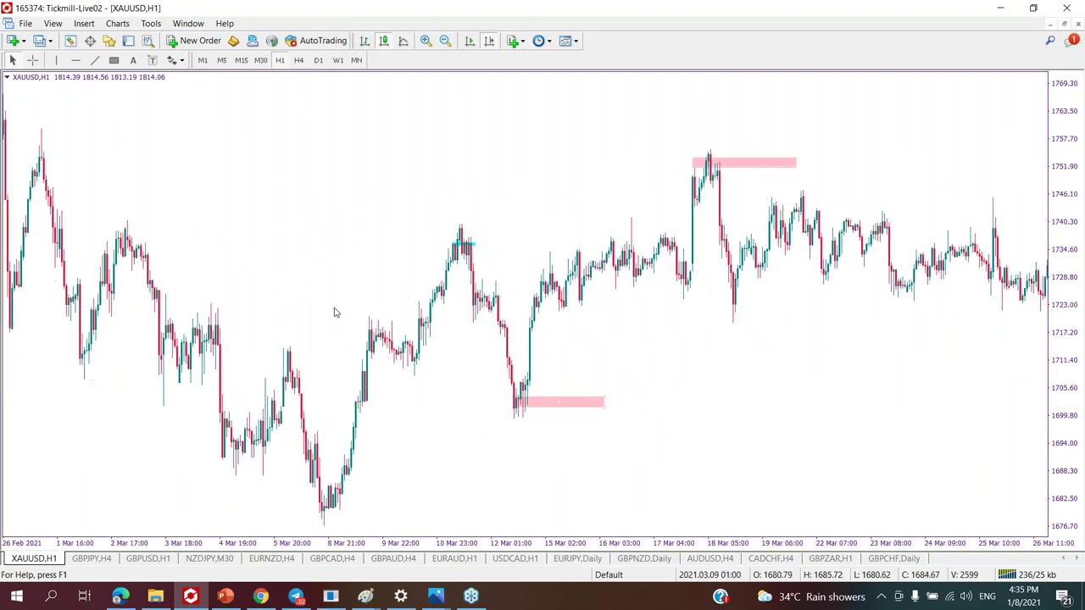
{"action": "scroll", "coordinate": [225, 302], "scroll_direction": "down", "scroll_amount": 3}
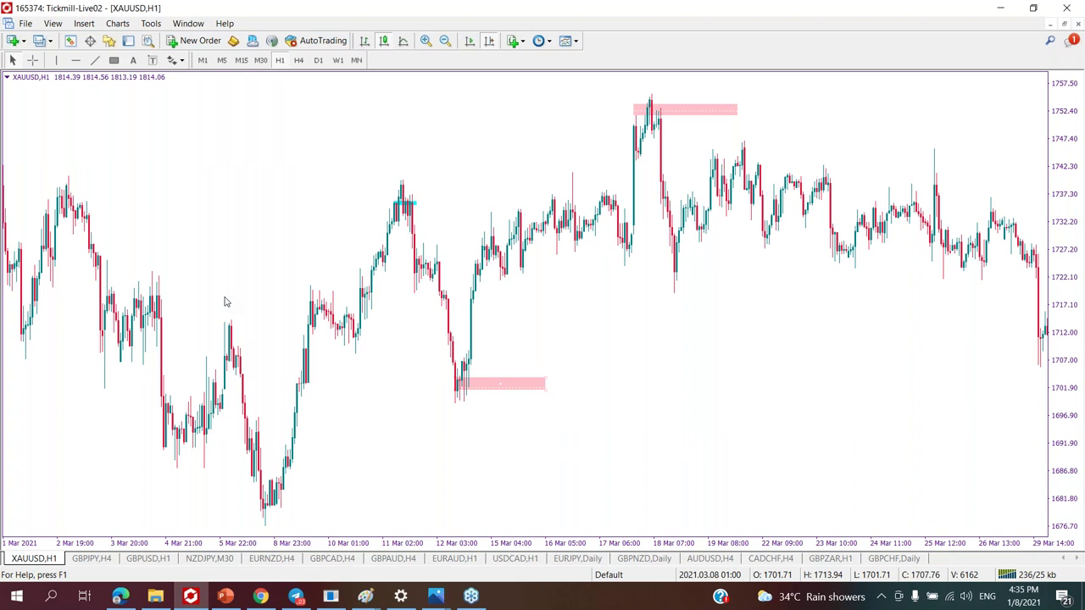
{"action": "scroll", "coordinate": [266, 308], "scroll_direction": "down", "scroll_amount": 2}
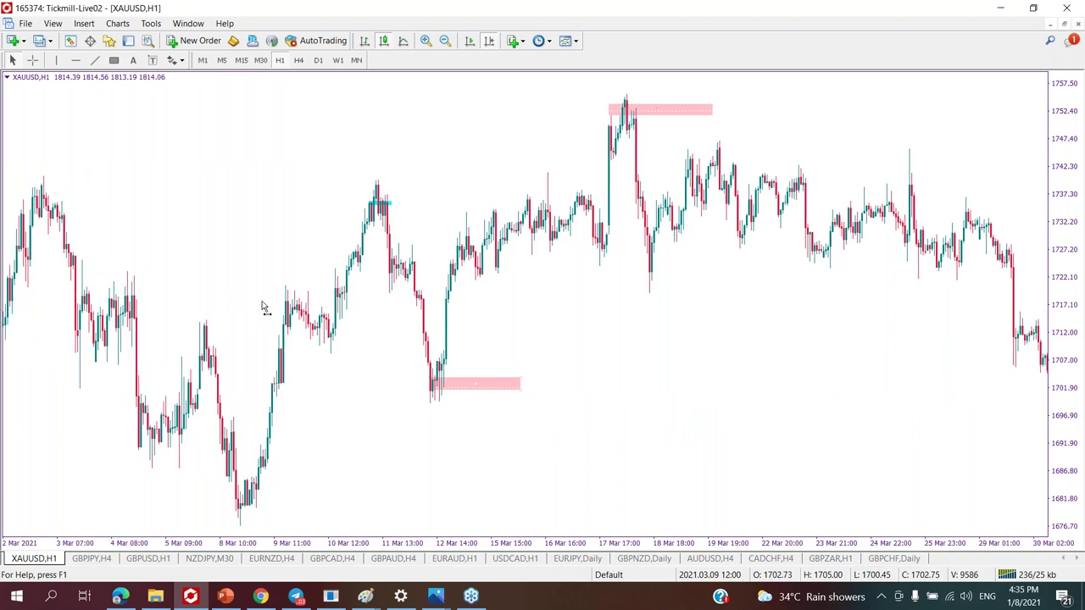
{"action": "left_click", "coordinate": [149, 559]}
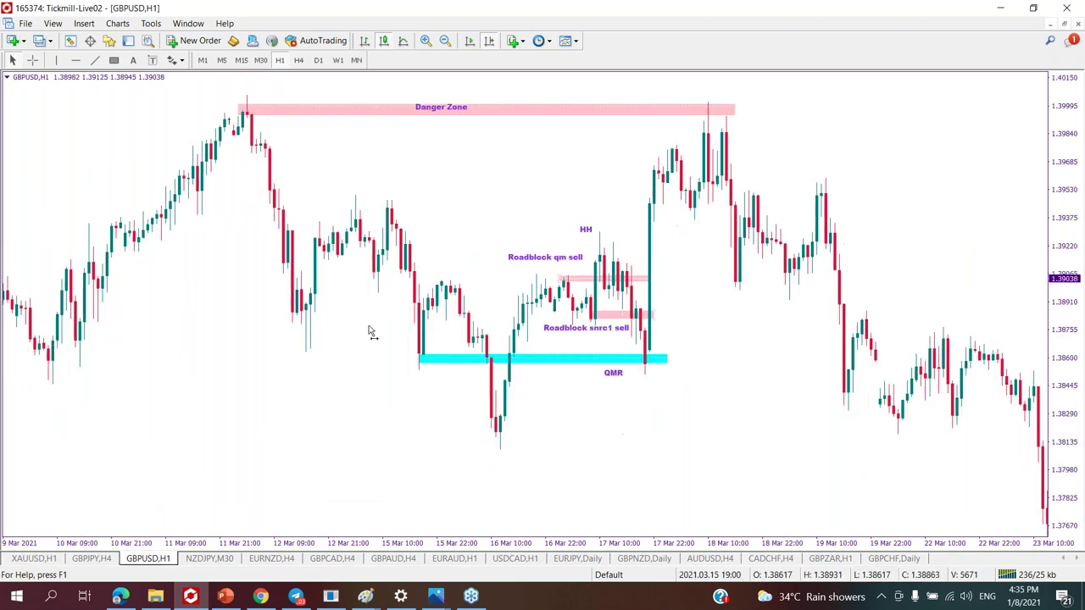
{"action": "scroll", "coordinate": [293, 222], "scroll_direction": "up", "scroll_amount": 8}
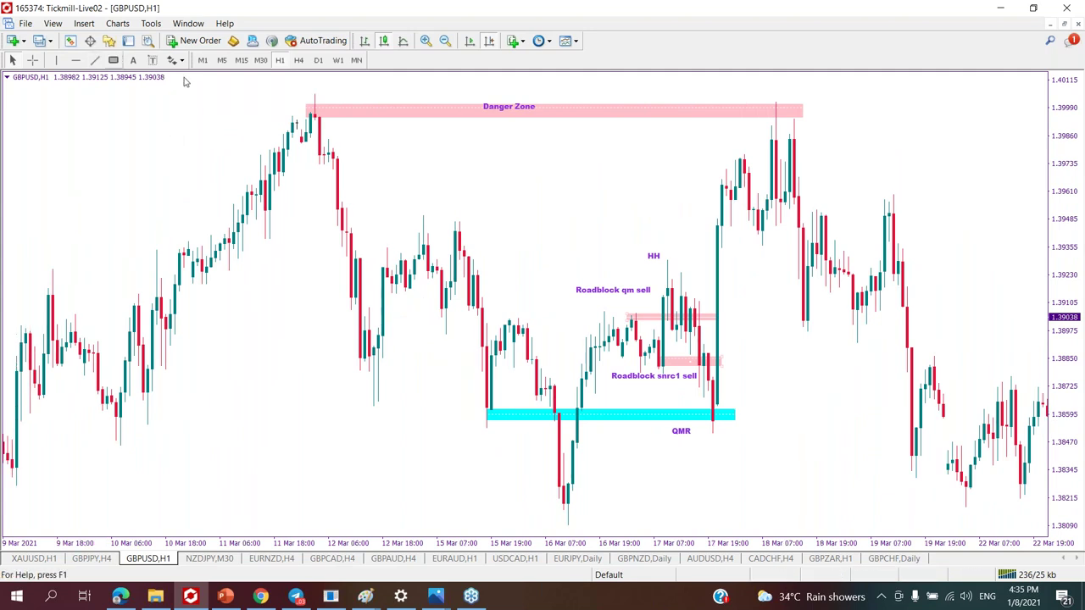
Draw a descending trendline from the 11 March peak in the Danger Zone to just below the QMR zone around 17 March.
{"action": "left_click", "coordinate": [95, 61]}
{"action": "left_click_drag", "start_coordinate": [314, 109], "coordinate": [346, 127]}
{"action": "left_click_drag", "start_coordinate": [496, 212], "coordinate": [729, 469]}
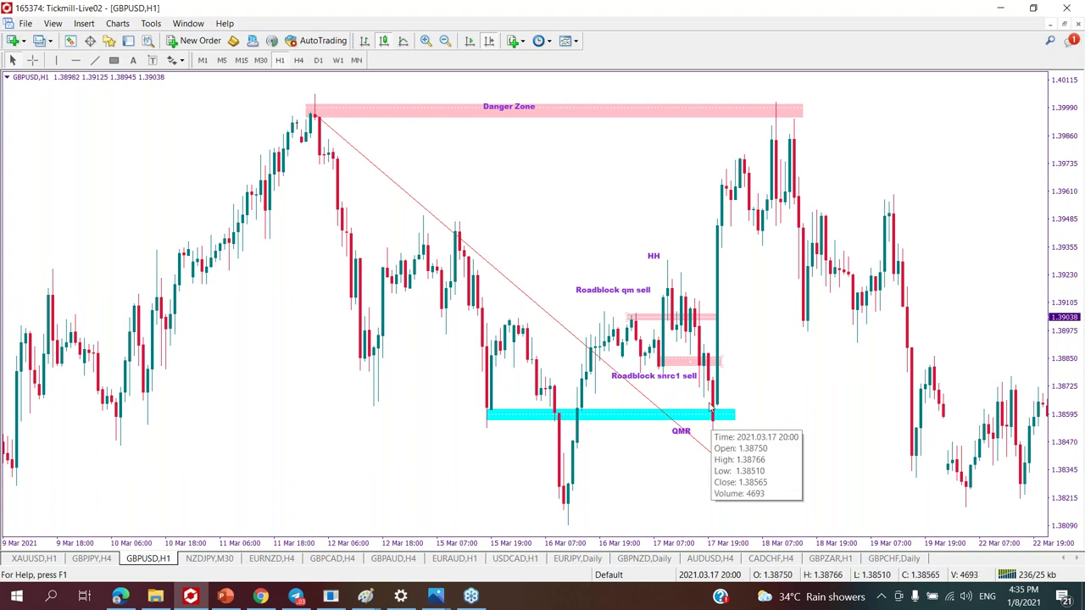
Make the cyan QMR rectangle thinner and delete the descending red trendline.
{"action": "left_click_drag", "start_coordinate": [733, 422], "coordinate": [727, 419]}
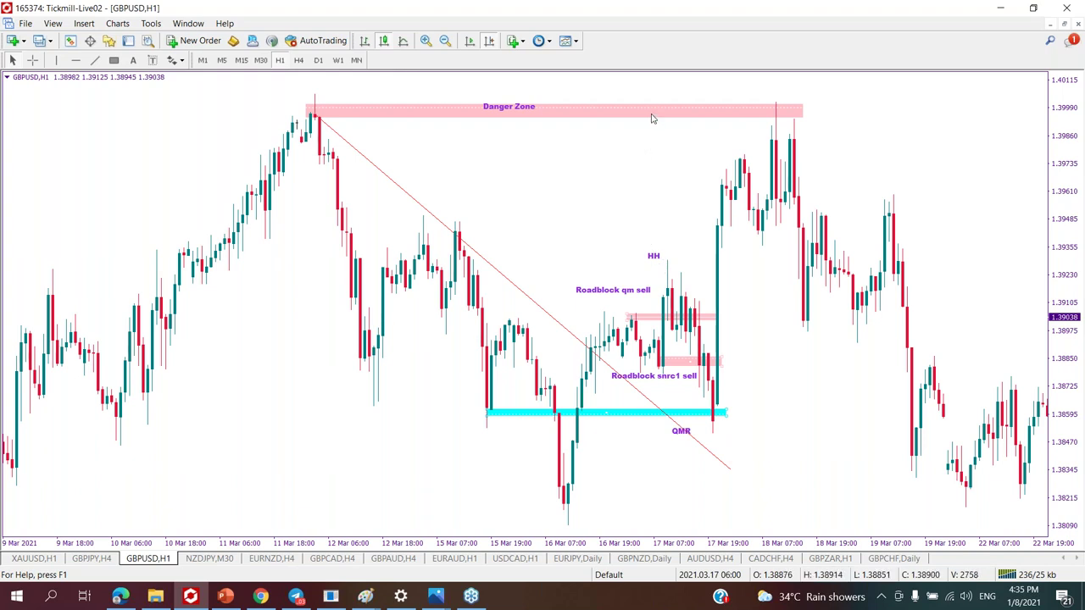
{"action": "scroll", "coordinate": [602, 254], "scroll_direction": "down", "scroll_amount": 3}
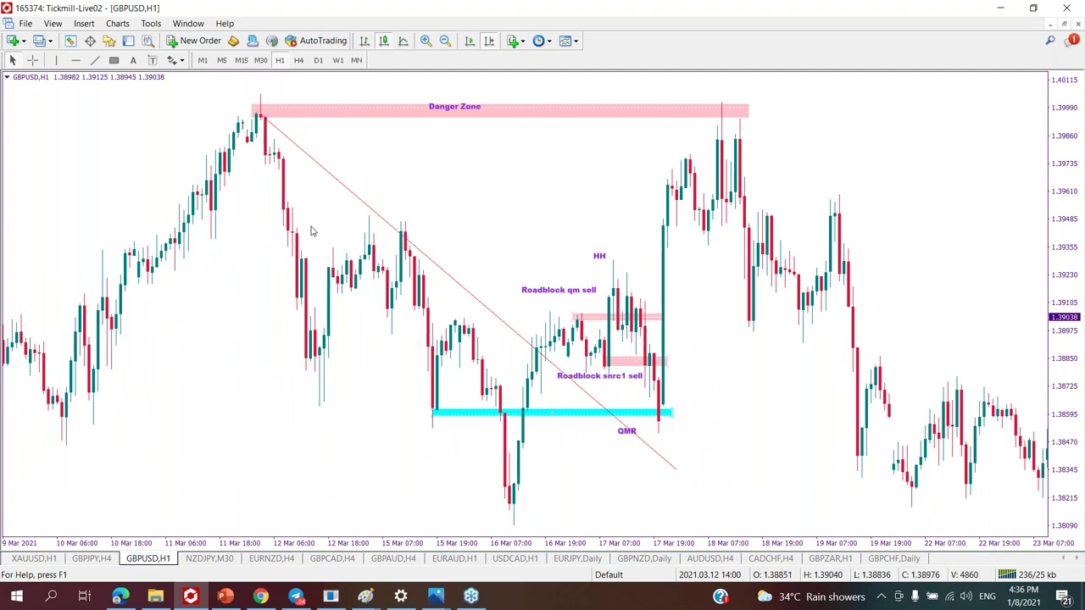
{"action": "right_click", "coordinate": [261, 116]}
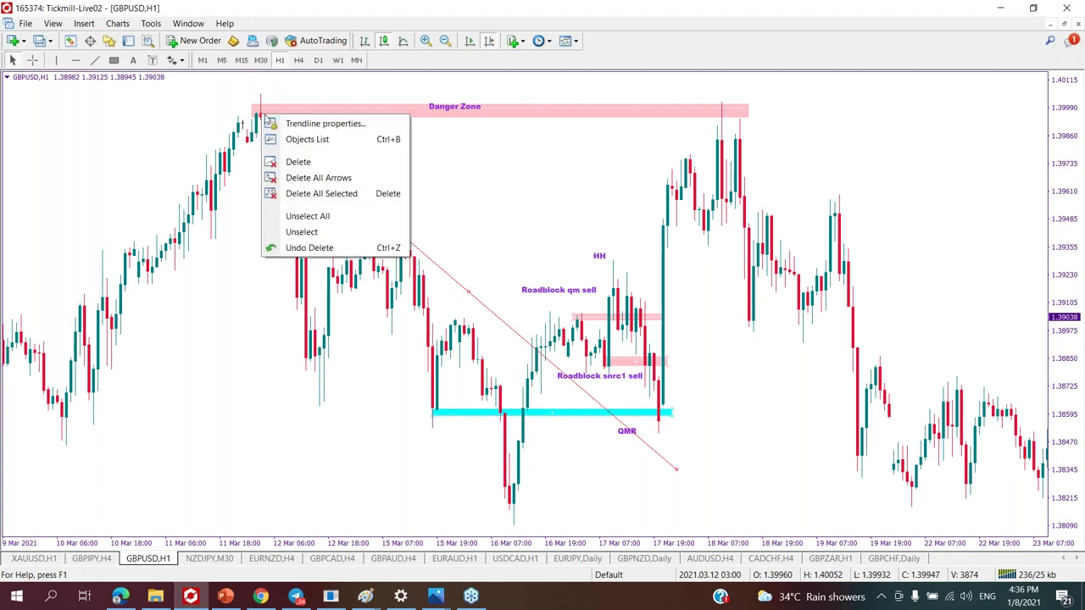
{"action": "left_click", "coordinate": [335, 162]}
{"action": "scroll", "coordinate": [377, 255], "scroll_direction": "down", "scroll_amount": 2}
{"action": "scroll", "coordinate": [398, 212], "scroll_direction": "up", "scroll_amount": 3}
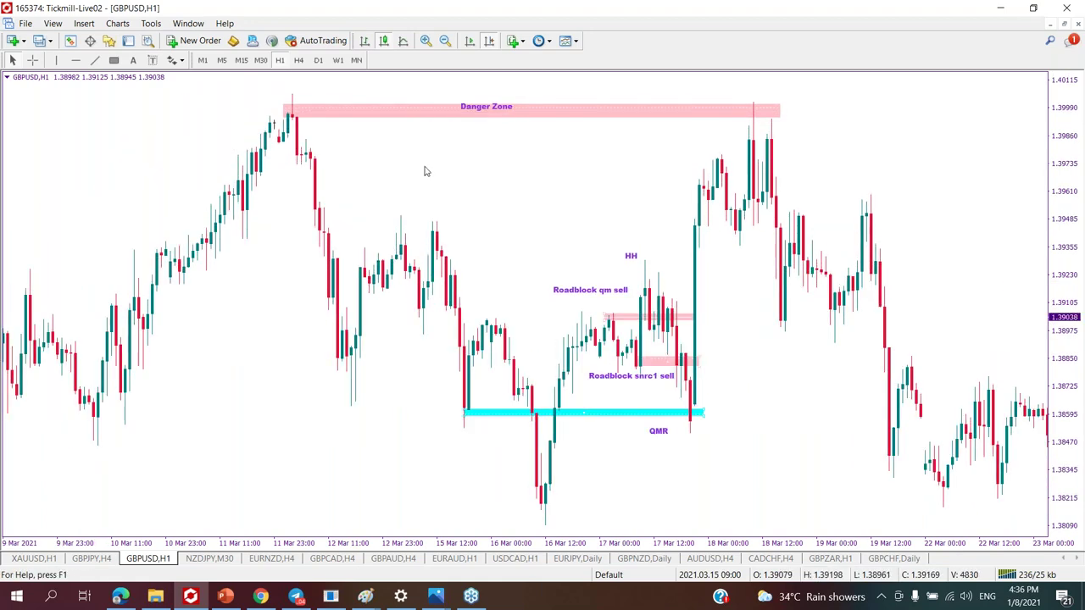
{"action": "scroll", "coordinate": [353, 201], "scroll_direction": "down", "scroll_amount": 2}
{"action": "scroll", "coordinate": [403, 188], "scroll_direction": "up", "scroll_amount": 2}
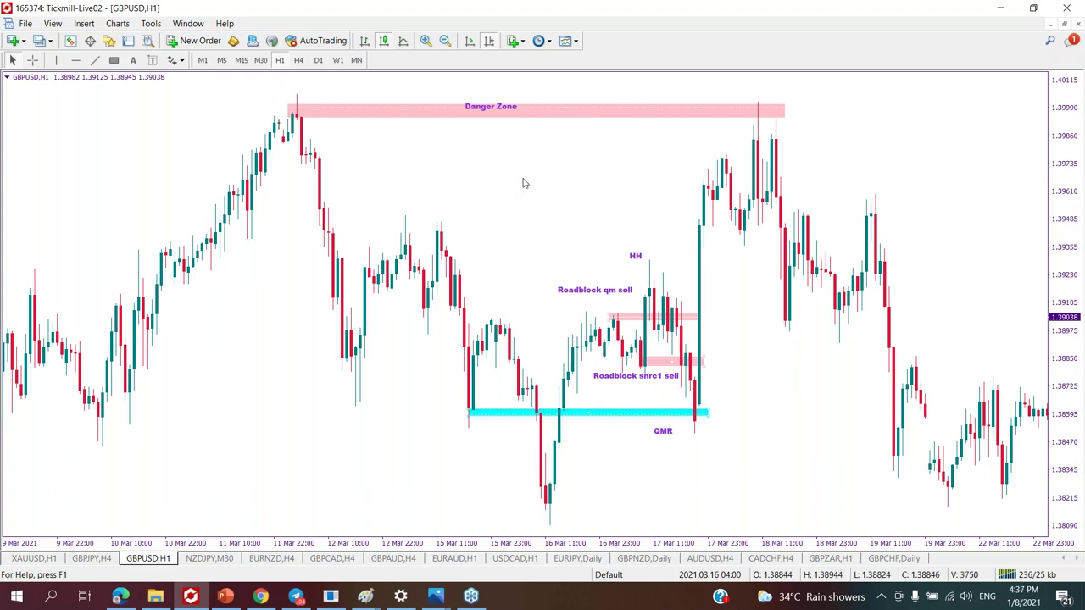
Draw a thin rectangle at about 1.3750 from 30 March to the 1 April low and set its colour to Aqua.
{"action": "scroll", "coordinate": [501, 262], "scroll_direction": "down", "scroll_amount": 8}
{"action": "scroll", "coordinate": [477, 307], "scroll_direction": "down", "scroll_amount": 6}
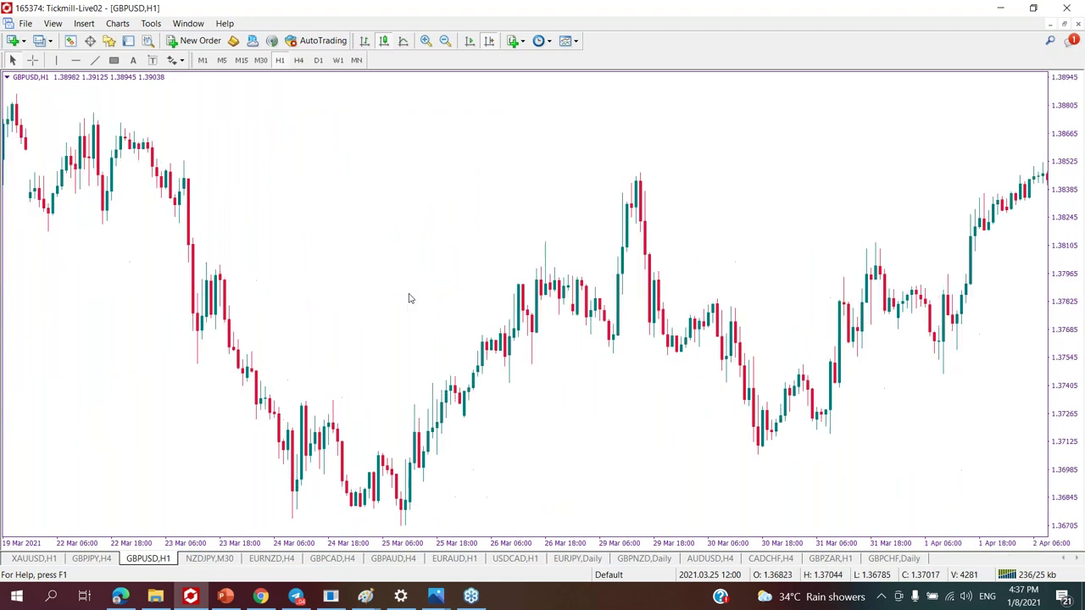
{"action": "scroll", "coordinate": [573, 354], "scroll_direction": "up", "scroll_amount": 2}
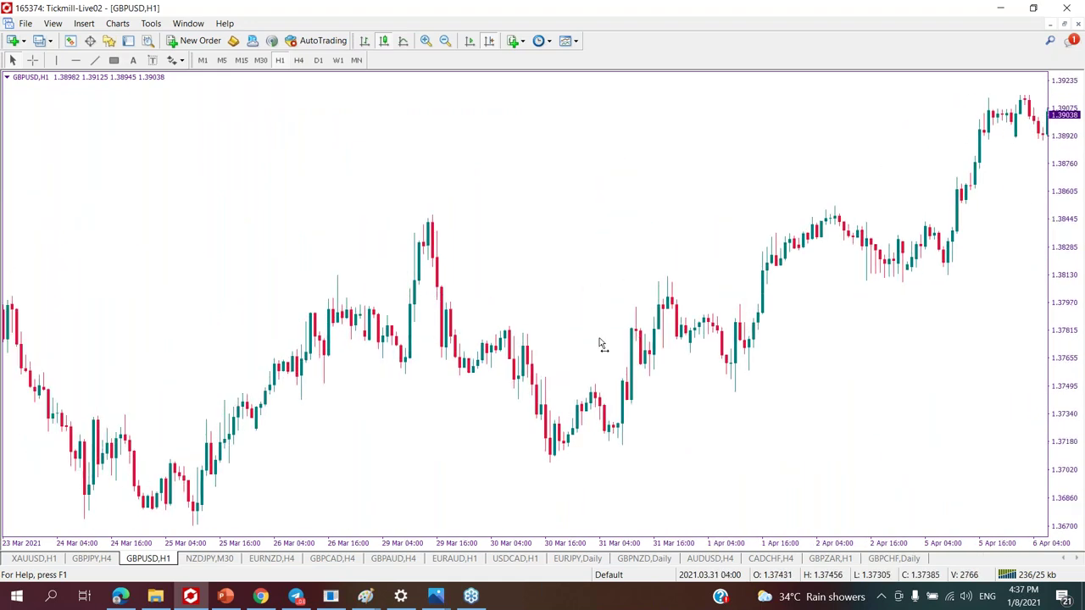
{"action": "scroll", "coordinate": [441, 279], "scroll_direction": "up", "scroll_amount": 2}
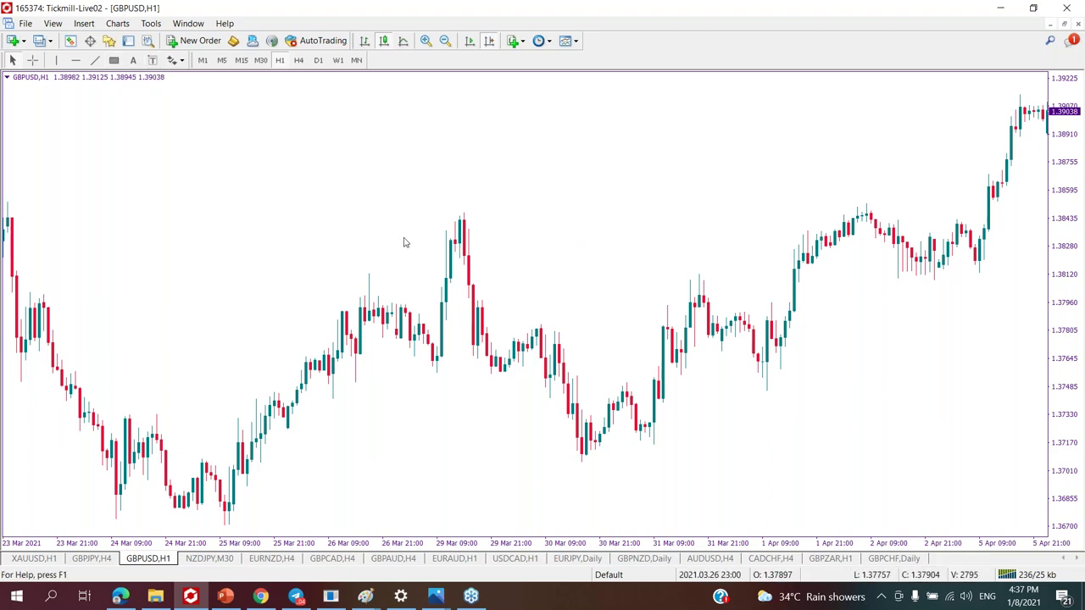
{"action": "scroll", "coordinate": [560, 232], "scroll_direction": "down", "scroll_amount": 3}
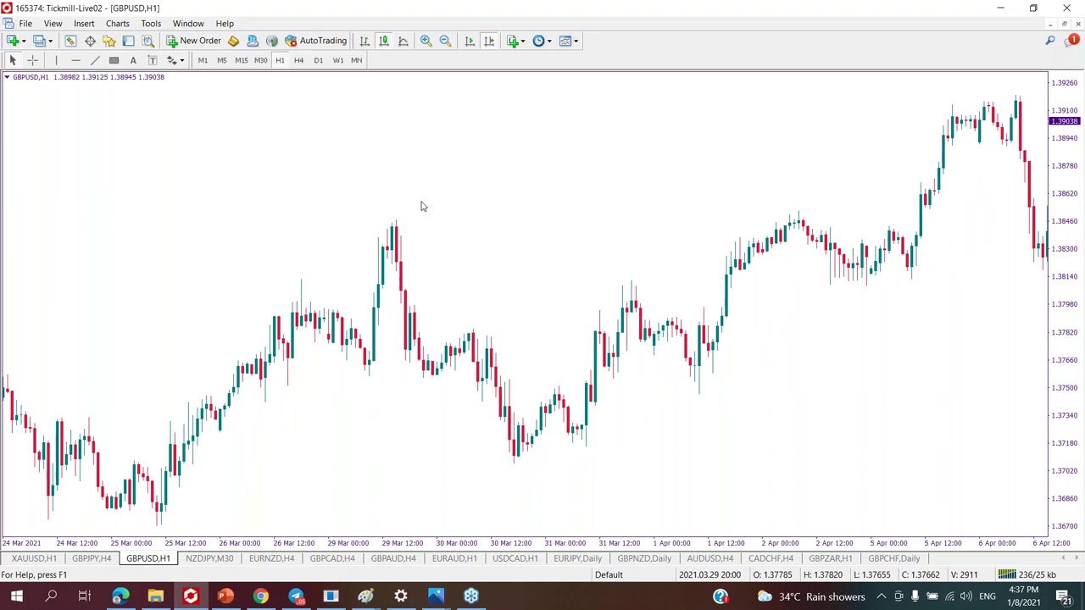
{"action": "left_click", "coordinate": [113, 60]}
{"action": "left_click_drag", "start_coordinate": [478, 380], "coordinate": [707, 390]}
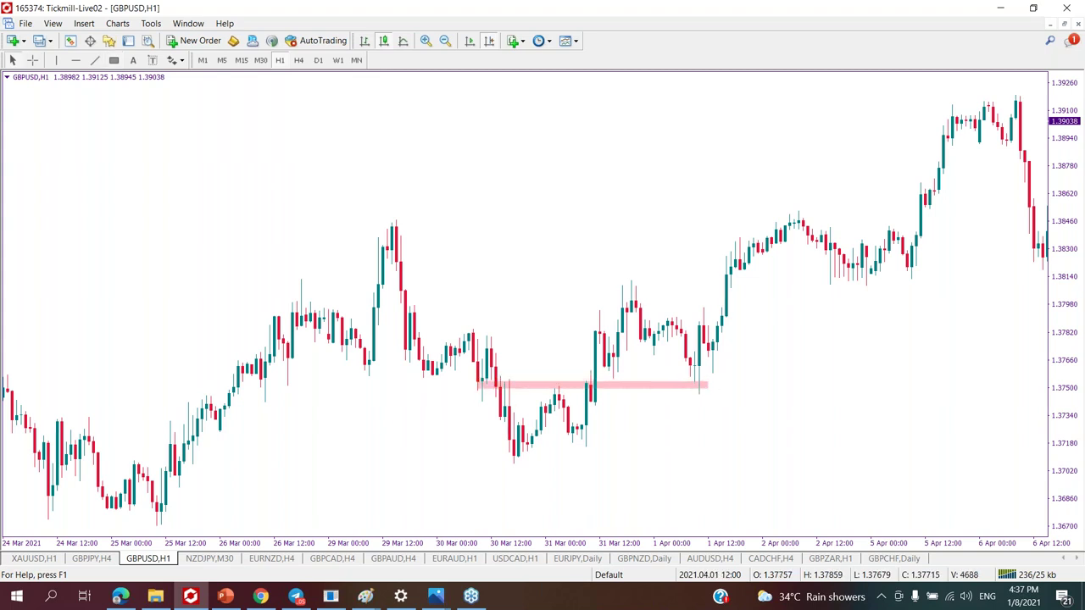
{"action": "right_click", "coordinate": [707, 388]}
{"action": "left_click", "coordinate": [746, 395]}
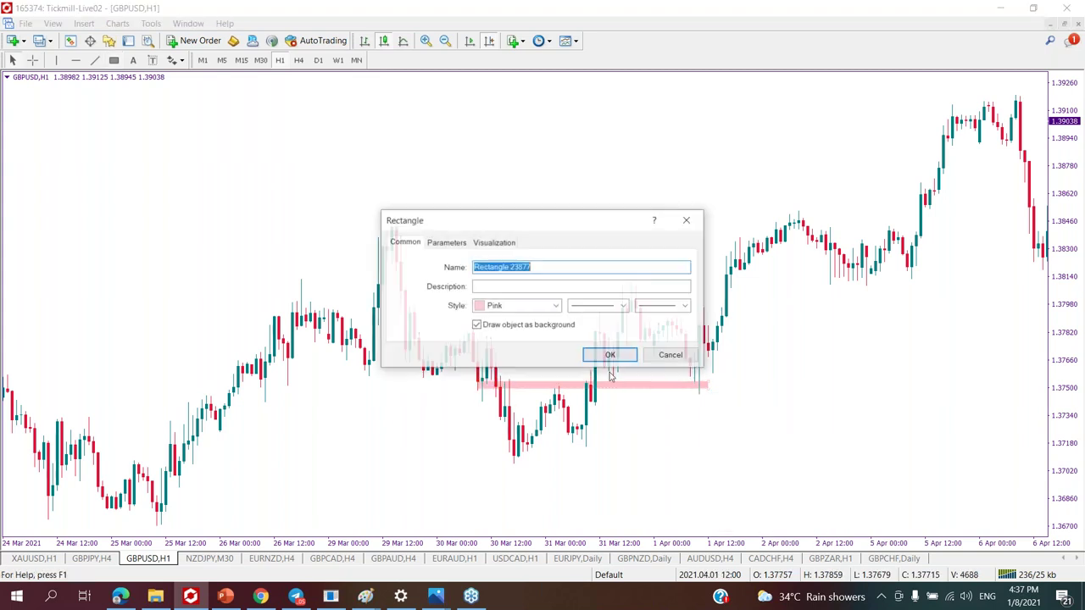
{"action": "left_click", "coordinate": [557, 306]}
{"action": "left_click", "coordinate": [518, 399]}
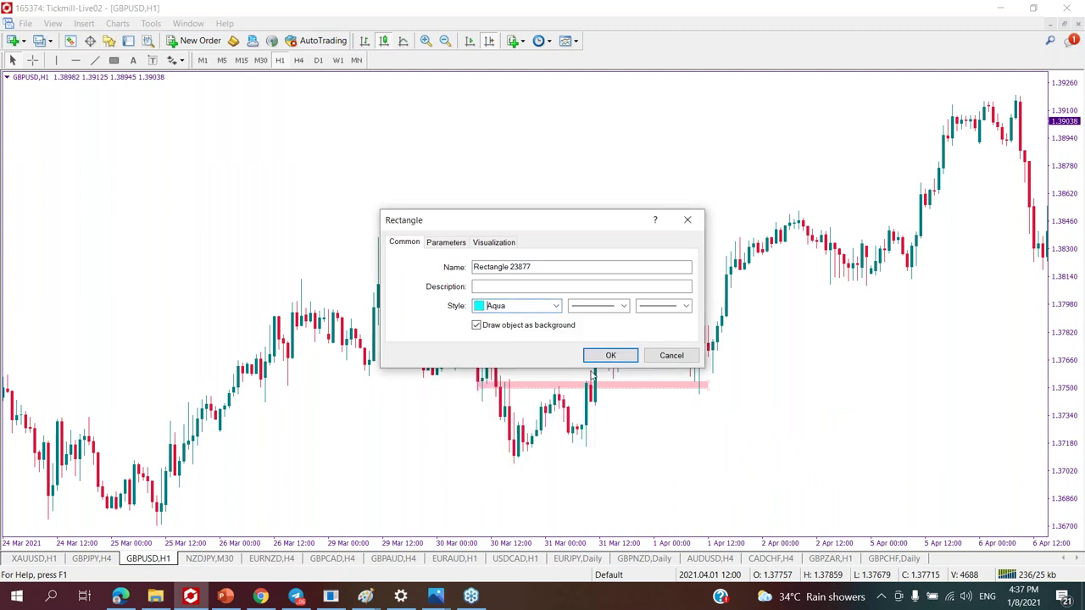
{"action": "left_click", "coordinate": [617, 362]}
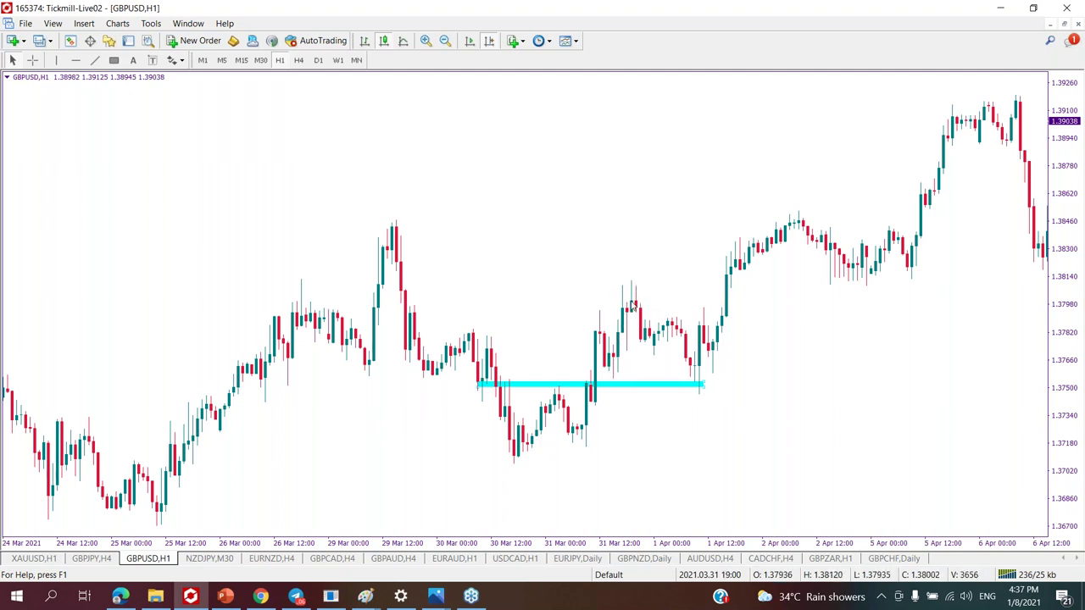
Draw a thin rectangle from the 29 March peak into 1 April and set its colour to Pink.
{"action": "mouse_move", "coordinate": [634, 308]}
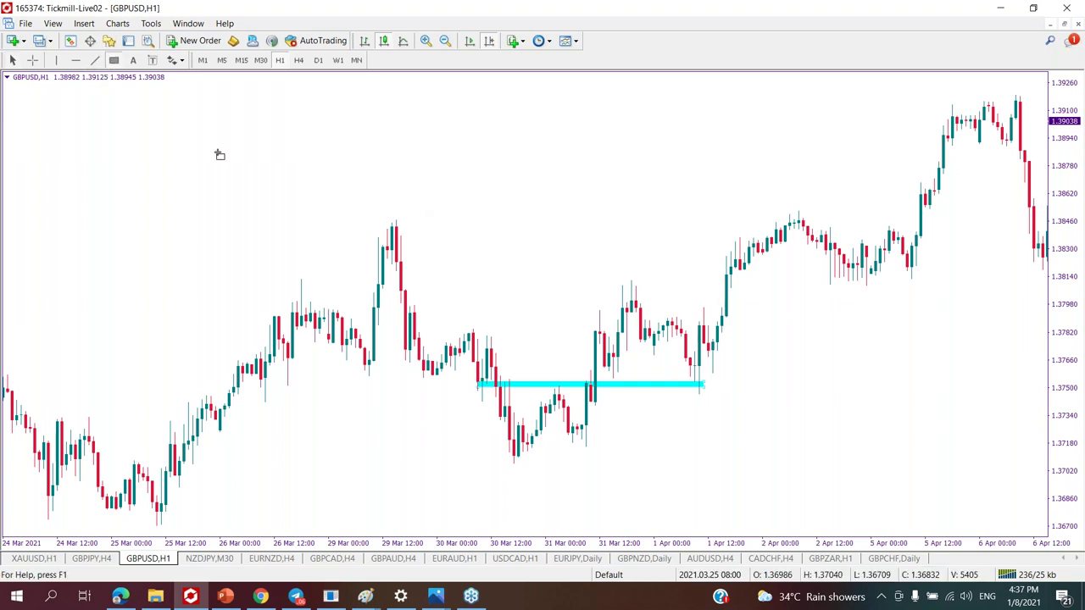
{"action": "left_click_drag", "start_coordinate": [392, 227], "coordinate": [670, 226]}
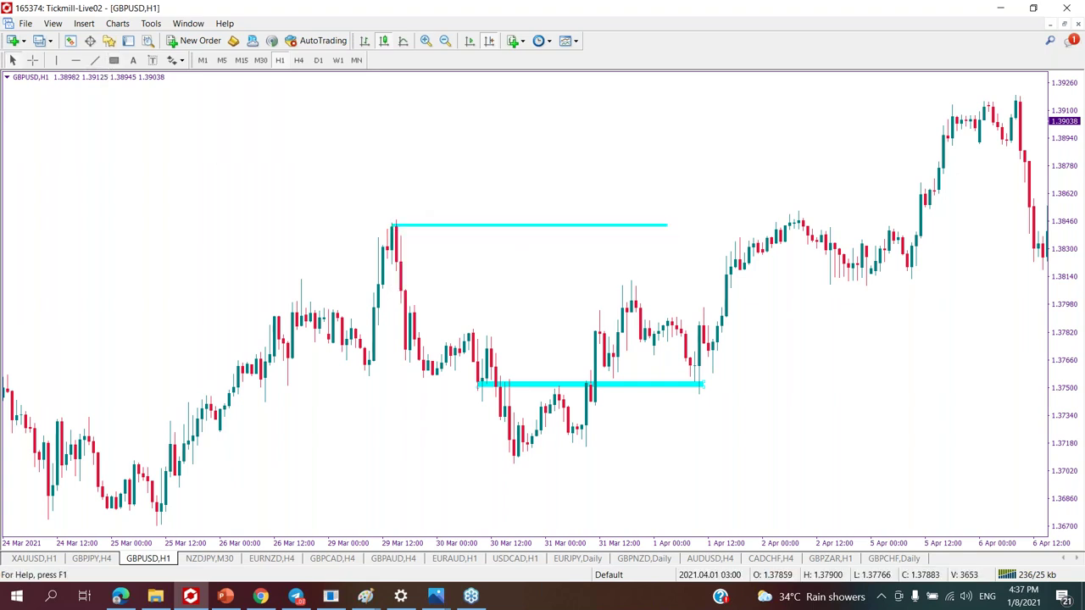
{"action": "right_click", "coordinate": [670, 225]}
{"action": "left_click", "coordinate": [705, 232]}
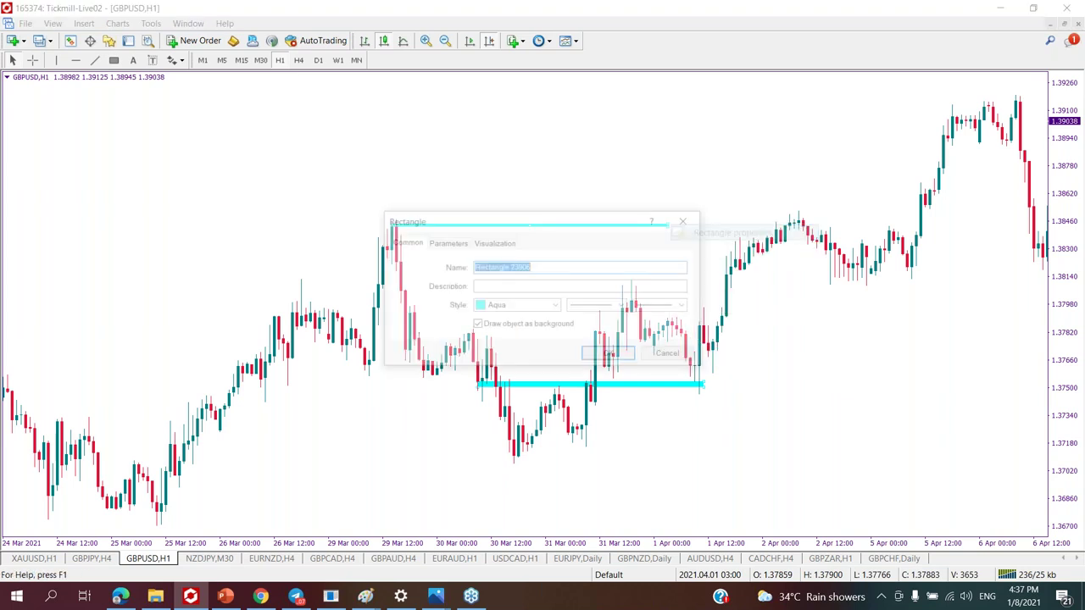
{"action": "left_click", "coordinate": [558, 305]}
{"action": "left_click", "coordinate": [595, 456]}
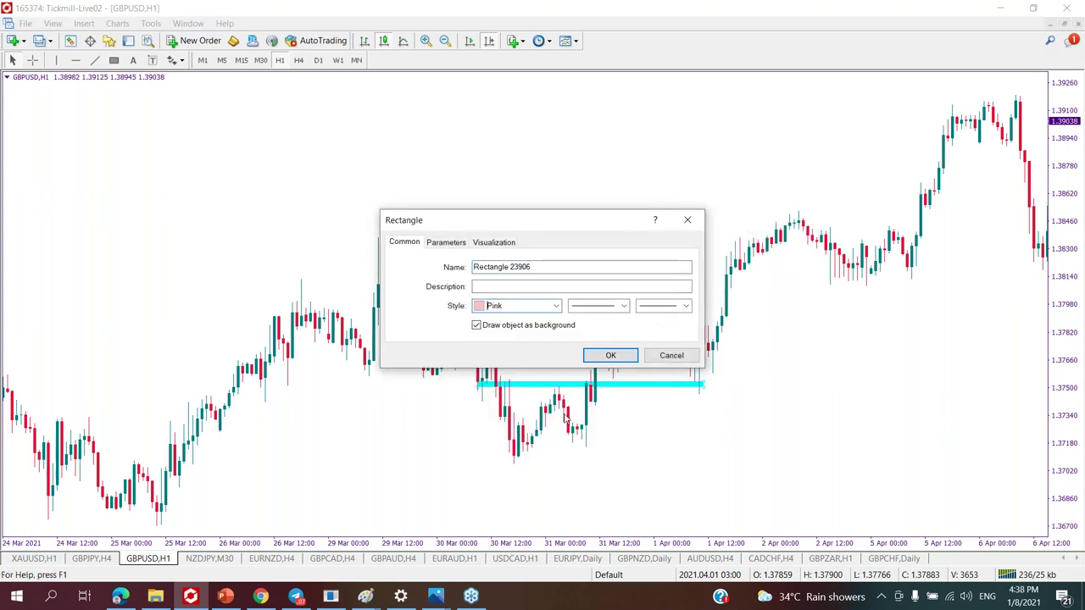
{"action": "left_click", "coordinate": [607, 355]}
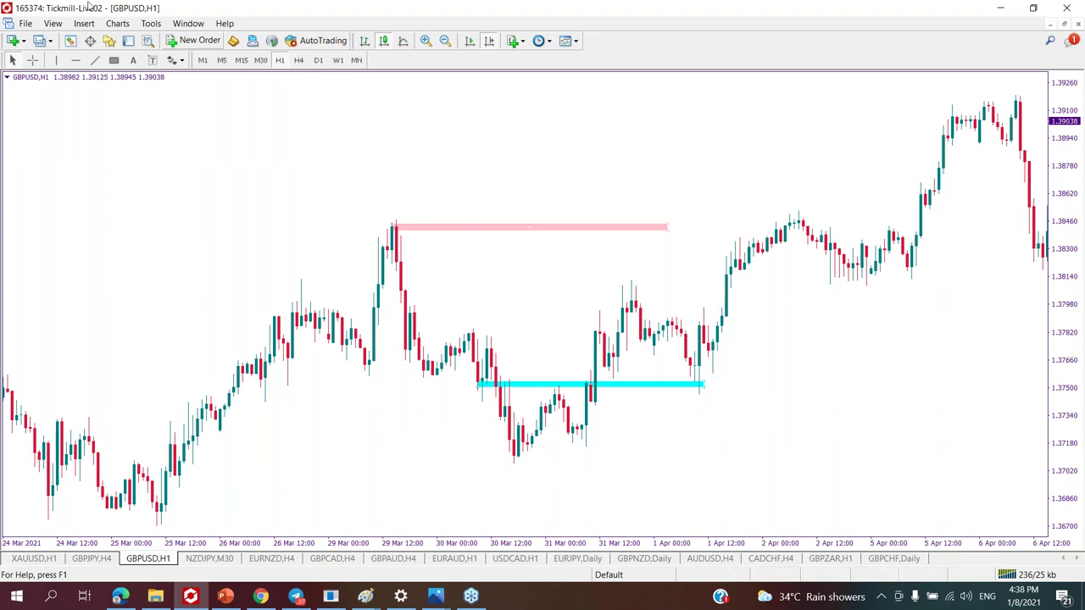
Draw a short pink rectangle at the 31 March high and extend the 29 March peak rectangle to 2 April.
{"action": "left_click", "coordinate": [113, 60]}
{"action": "left_click_drag", "start_coordinate": [635, 302], "coordinate": [734, 298]}
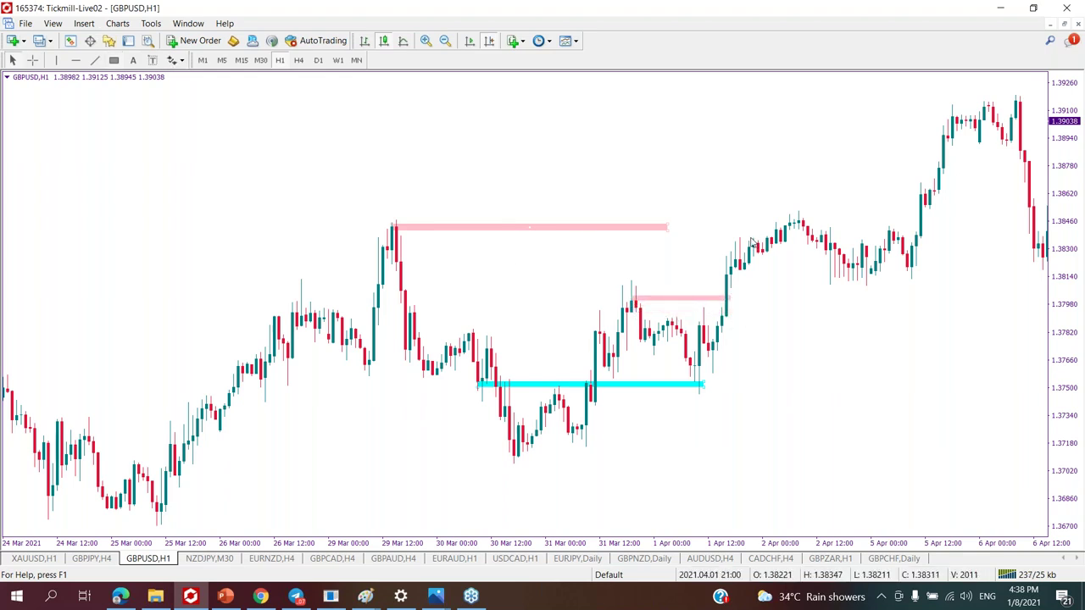
{"action": "left_click_drag", "start_coordinate": [668, 236], "coordinate": [784, 237]}
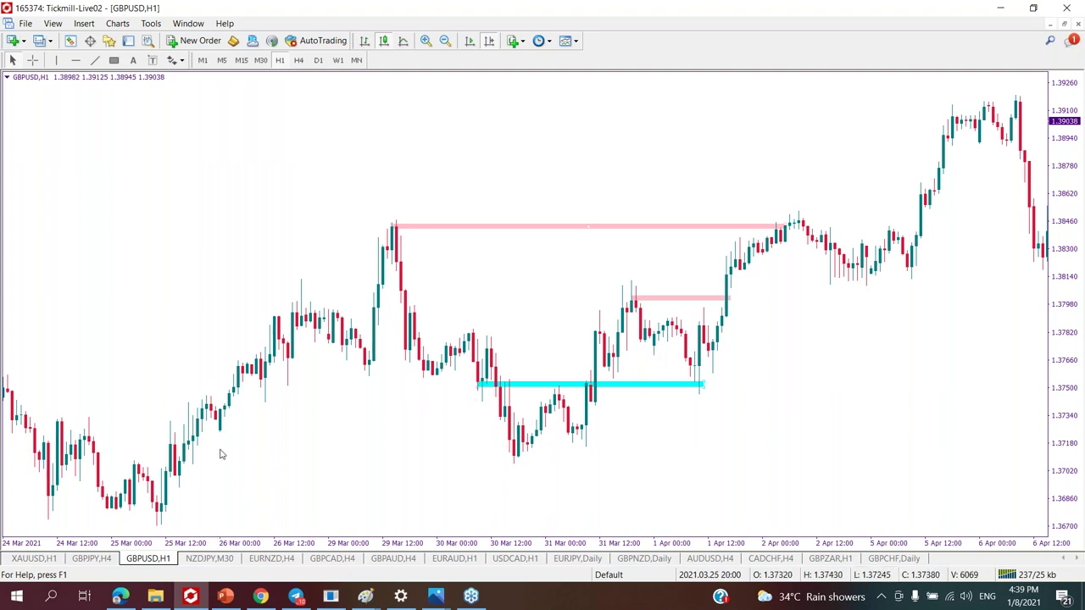
Check the GBPUSD zones on H4, return to H1 and delete the short pink rectangle at the 31 March high.
{"action": "left_click", "coordinate": [298, 61]}
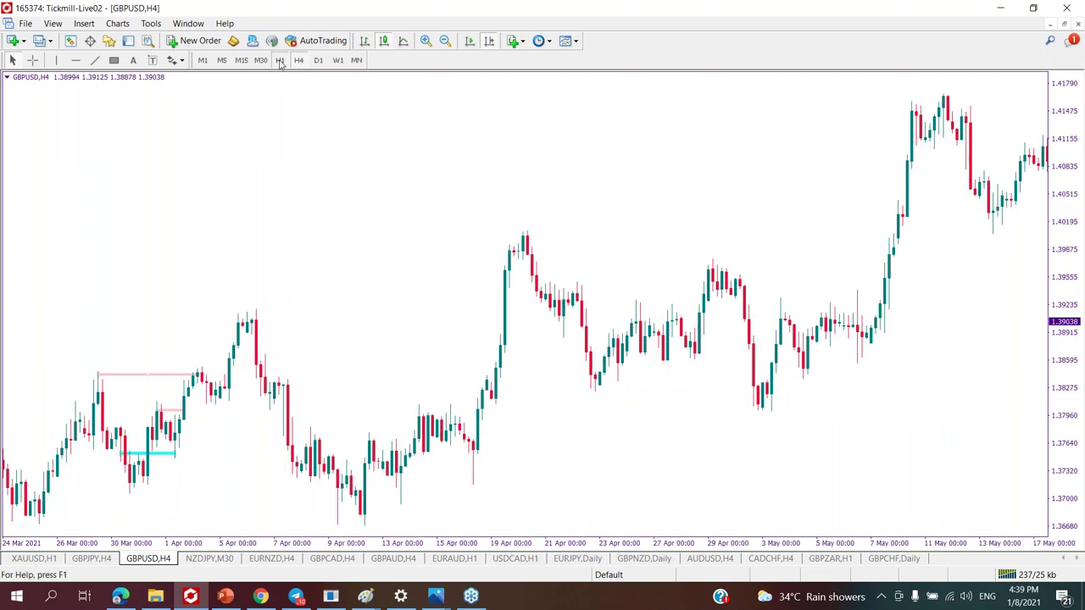
{"action": "left_click", "coordinate": [280, 61]}
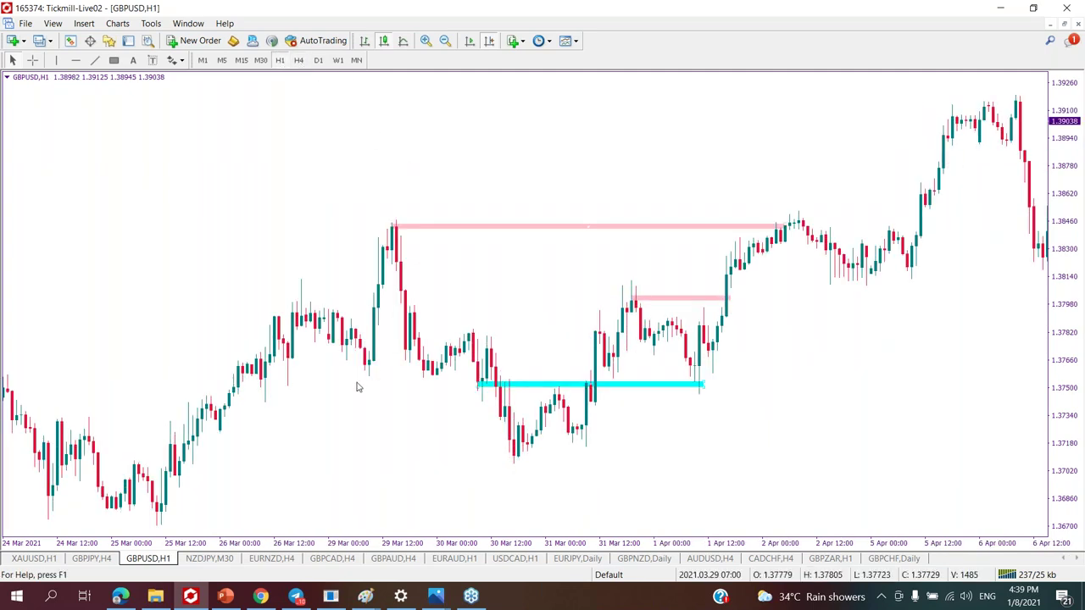
{"action": "scroll", "coordinate": [434, 315], "scroll_direction": "down", "scroll_amount": 5}
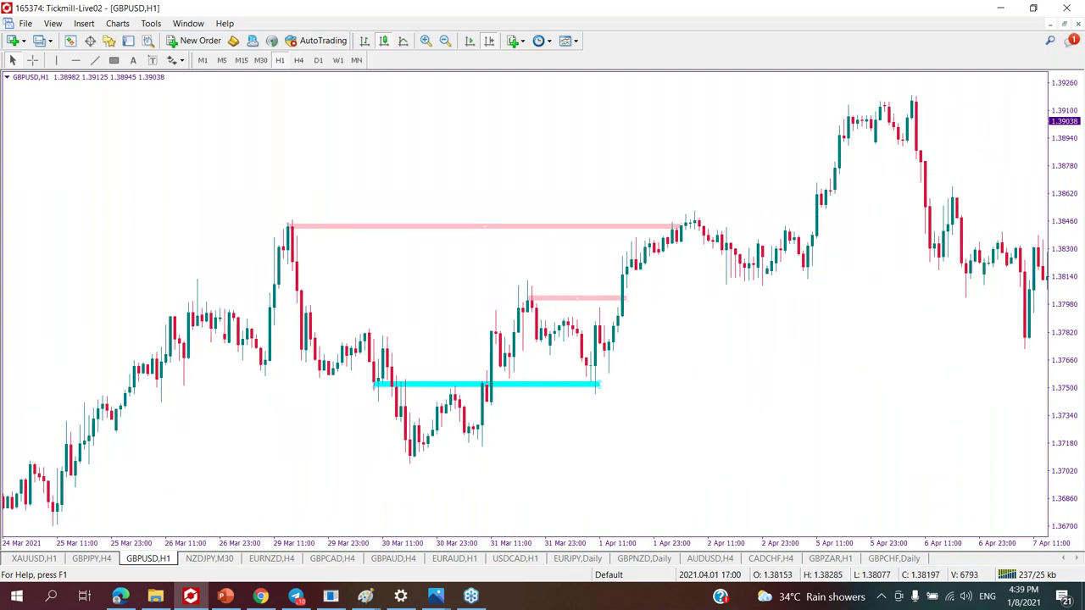
{"action": "right_click", "coordinate": [626, 300]}
{"action": "left_click", "coordinate": [681, 347]}
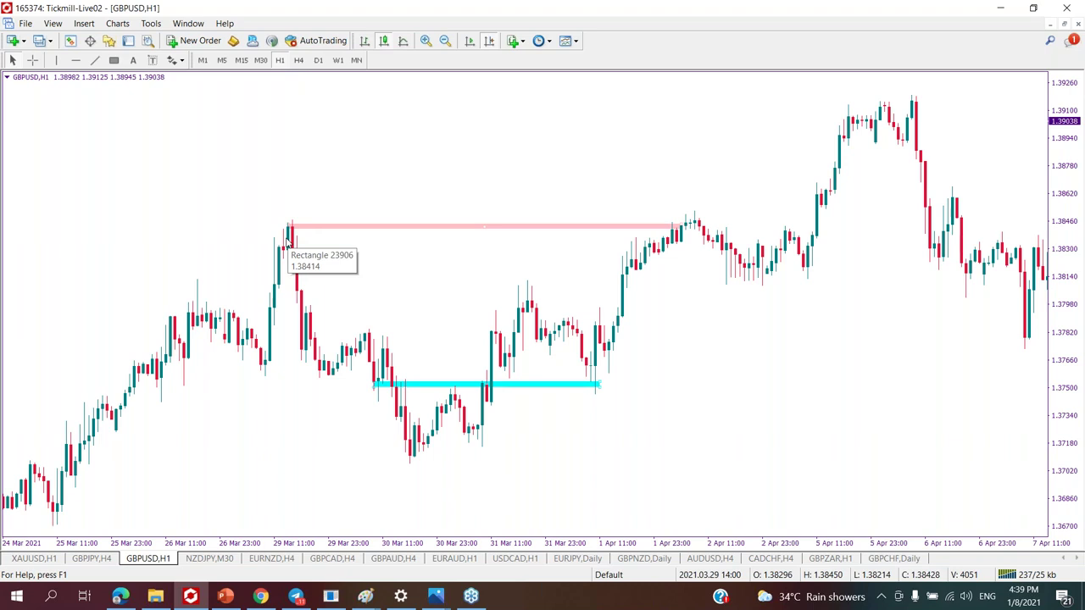
Examine the 29 March peak and the cyan zone up close on the H4 timeframe, and switch back to H1.
{"action": "scroll", "coordinate": [358, 256], "scroll_direction": "up", "scroll_amount": 3}
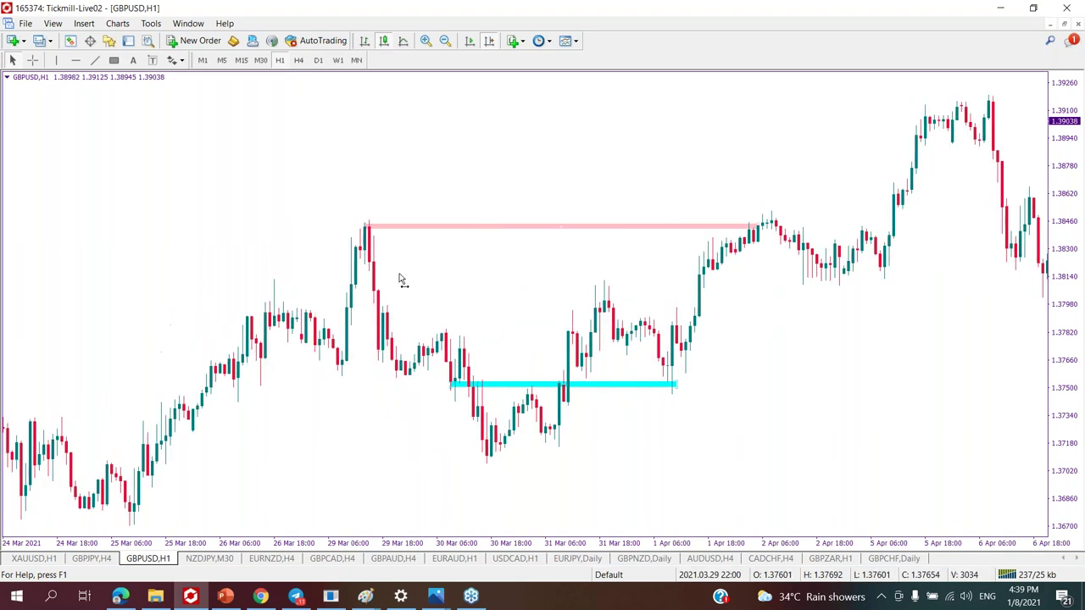
{"action": "left_click", "coordinate": [298, 61]}
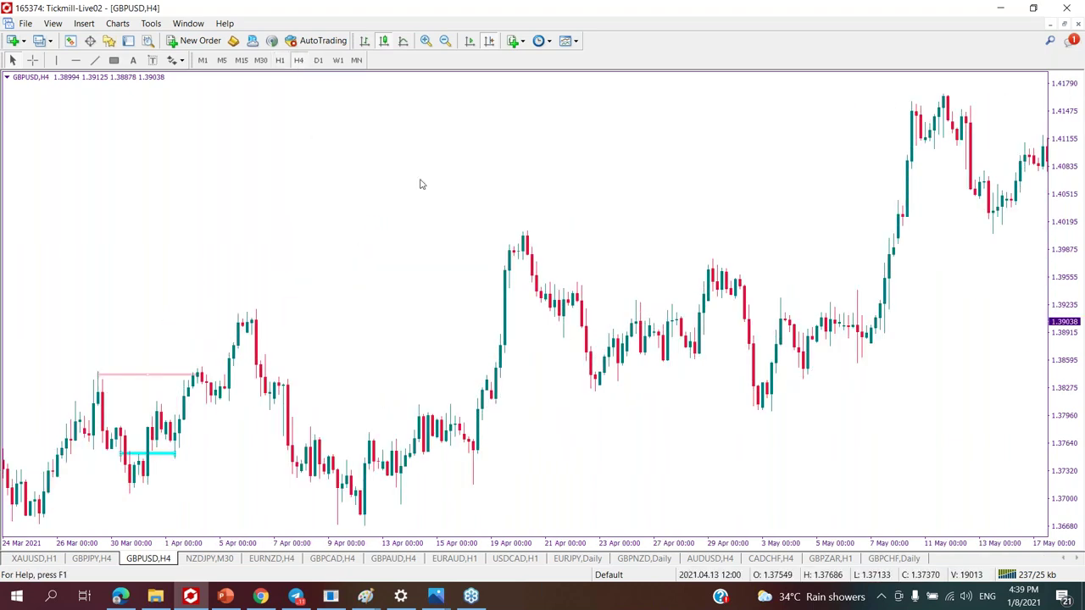
{"action": "left_click", "coordinate": [426, 41]}
{"action": "key", "text": "plus"}
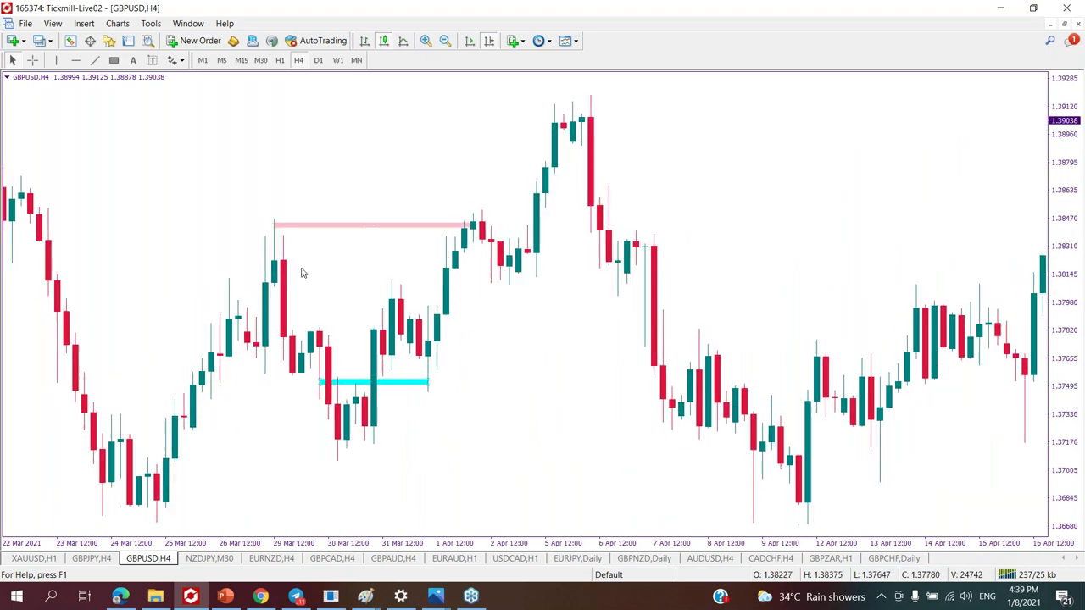
{"action": "left_click", "coordinate": [280, 60]}
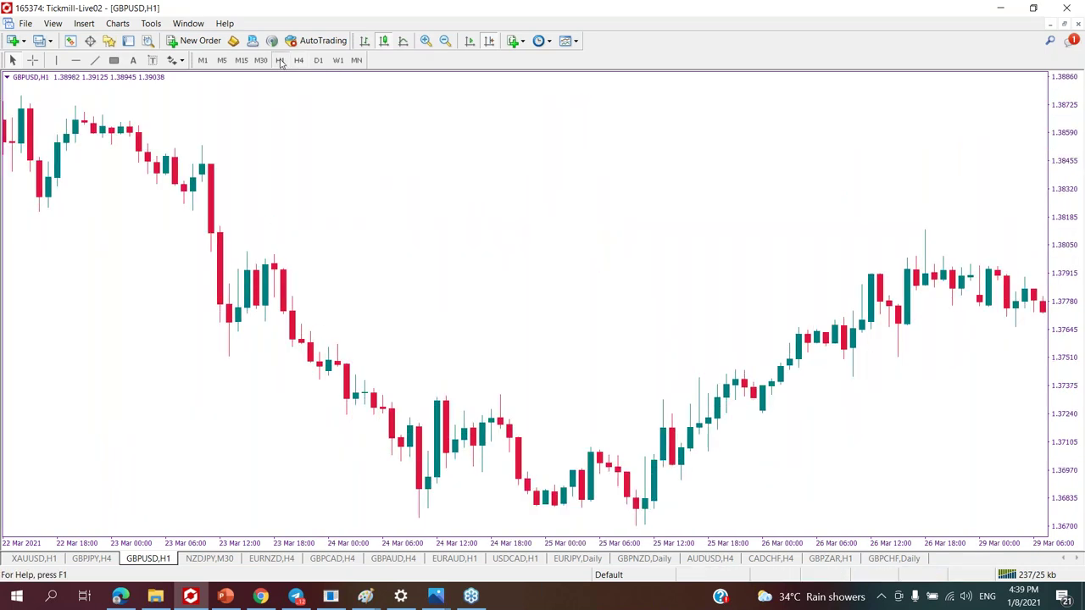
Examine the pink rectangle at the 29 March peak and the cyan zone below it on the H1 and H4 timeframes.
{"action": "left_click", "coordinate": [445, 41]}
{"action": "scroll", "coordinate": [361, 172], "scroll_direction": "down", "scroll_amount": 5}
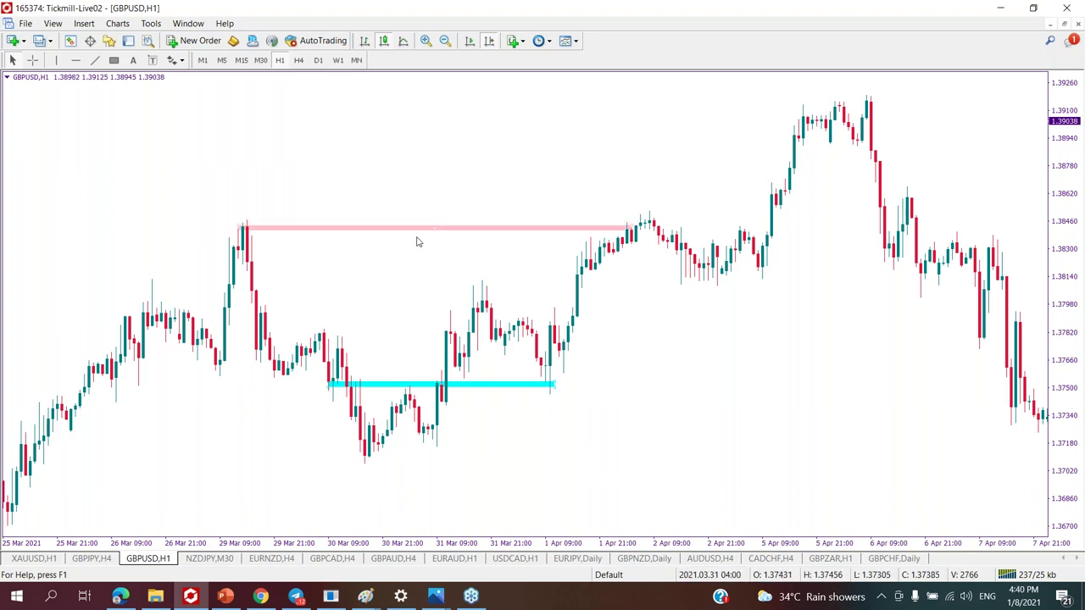
{"action": "mouse_move", "coordinate": [435, 234]}
{"action": "left_mouse_down"}
{"action": "mouse_move", "coordinate": [434, 226]}
{"action": "mouse_move", "coordinate": [438, 235]}
{"action": "left_mouse_up"}
{"action": "scroll", "coordinate": [653, 276], "scroll_direction": "down", "scroll_amount": 1}
{"action": "scroll", "coordinate": [653, 275], "scroll_direction": "down", "scroll_amount": 4}
{"action": "scroll", "coordinate": [322, 344], "scroll_direction": "up", "scroll_amount": 3}
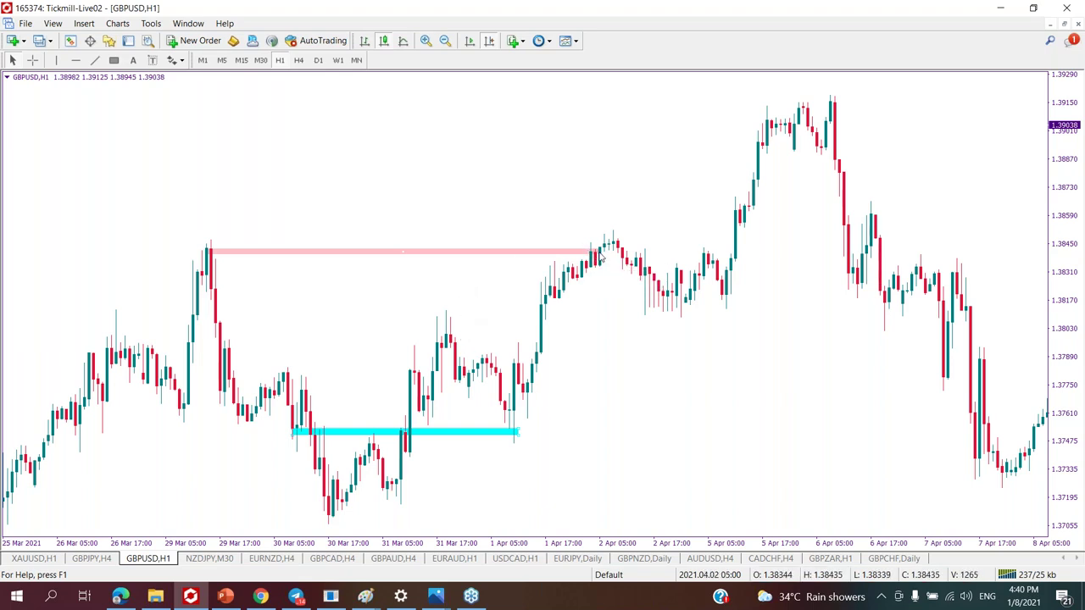
{"action": "left_click", "coordinate": [298, 60]}
{"action": "left_click", "coordinate": [426, 42]}
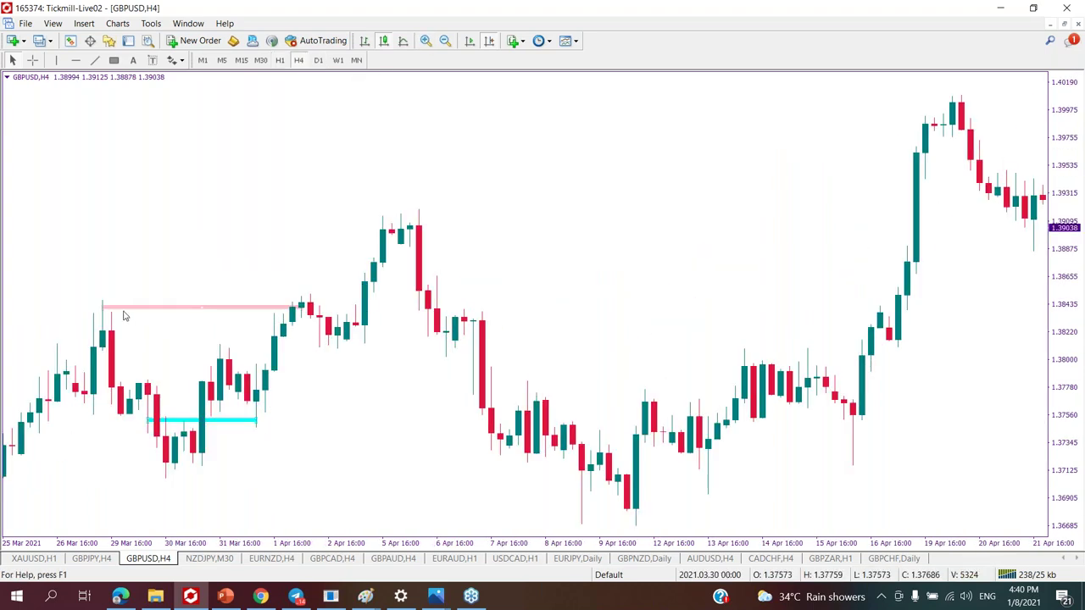
{"action": "left_click", "coordinate": [280, 60]}
{"action": "left_click", "coordinate": [446, 42]}
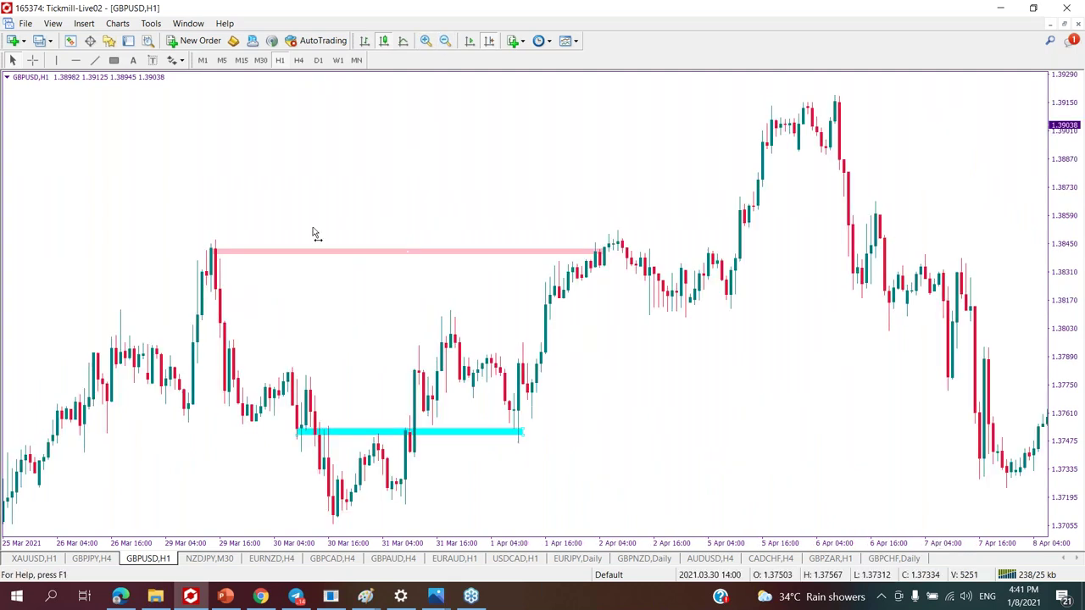
{"action": "scroll", "coordinate": [312, 232], "scroll_direction": "right", "scroll_amount": 5}
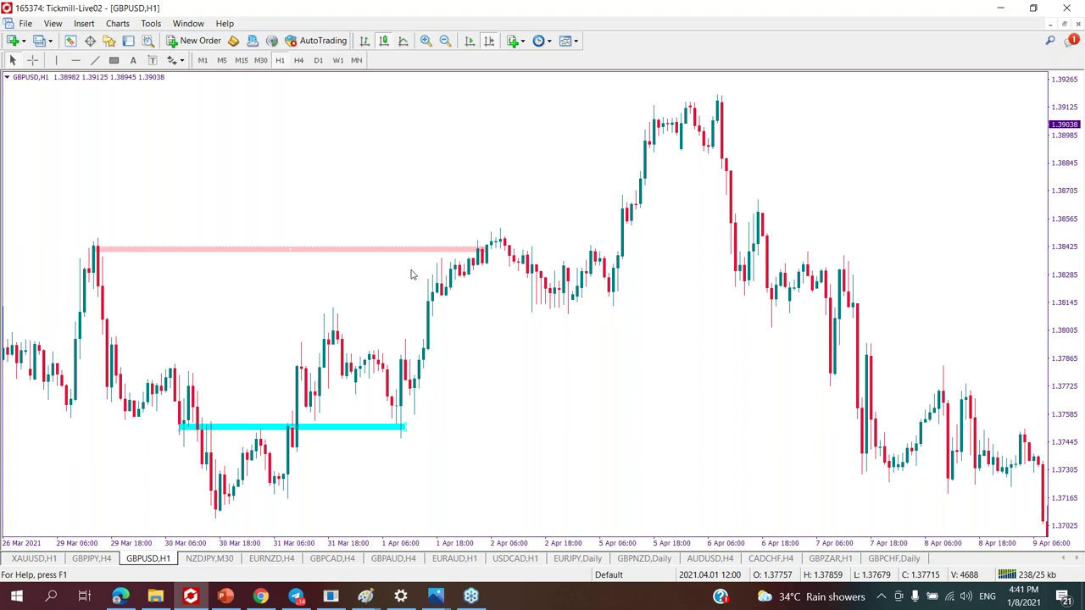
Examine the GBPUSD zones up close on the Daily timeframe, on H4, and in a wider view on H1.
{"action": "left_click", "coordinate": [297, 60]}
{"action": "left_click", "coordinate": [318, 60]}
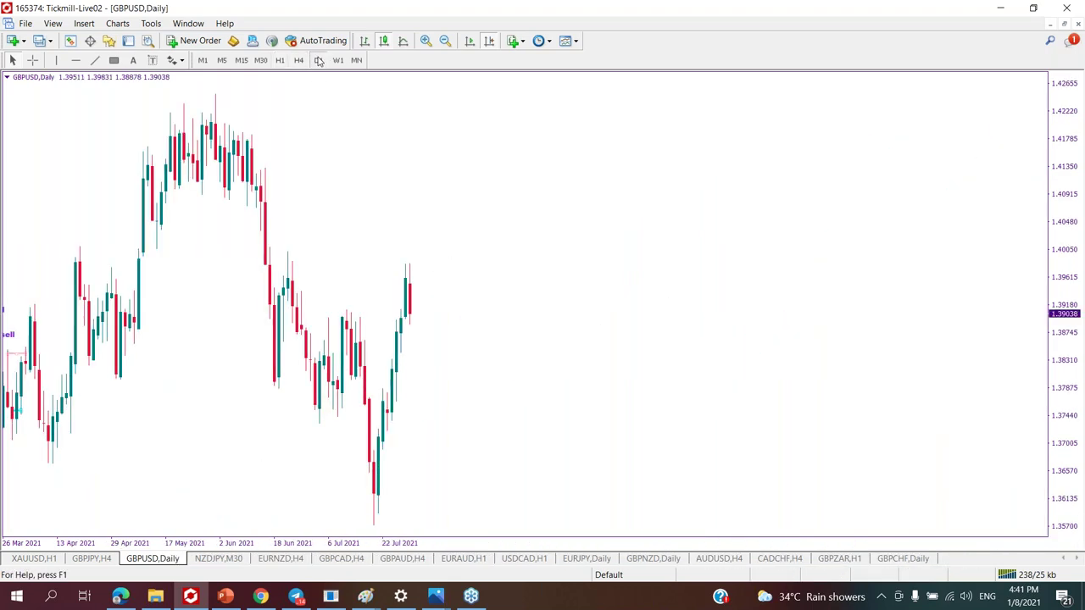
{"action": "left_click", "coordinate": [425, 40]}
{"action": "left_click", "coordinate": [426, 40]}
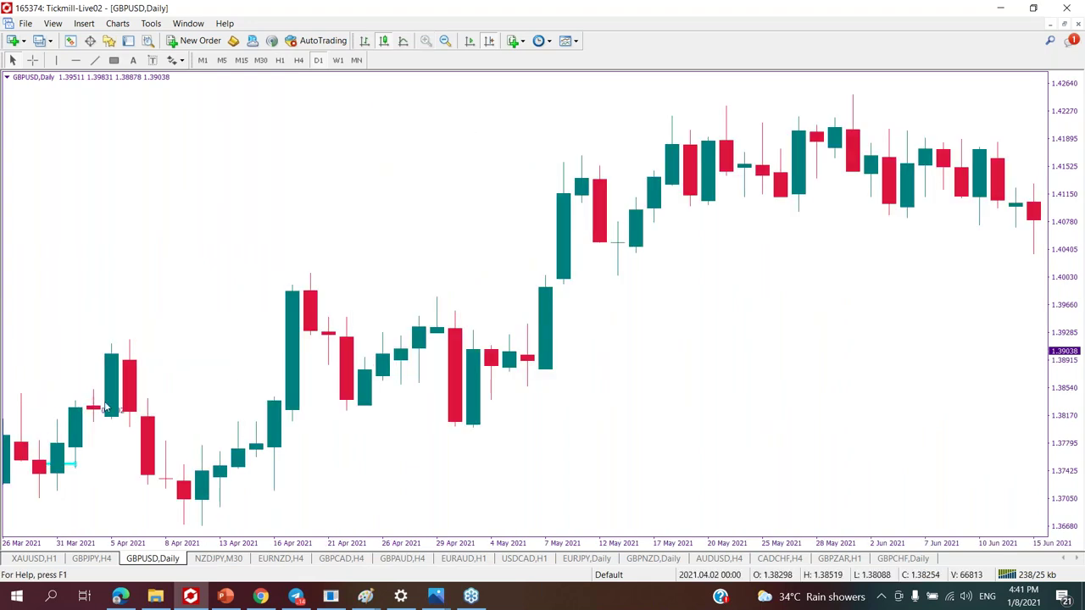
{"action": "scroll", "coordinate": [266, 406], "scroll_direction": "up", "scroll_amount": 3}
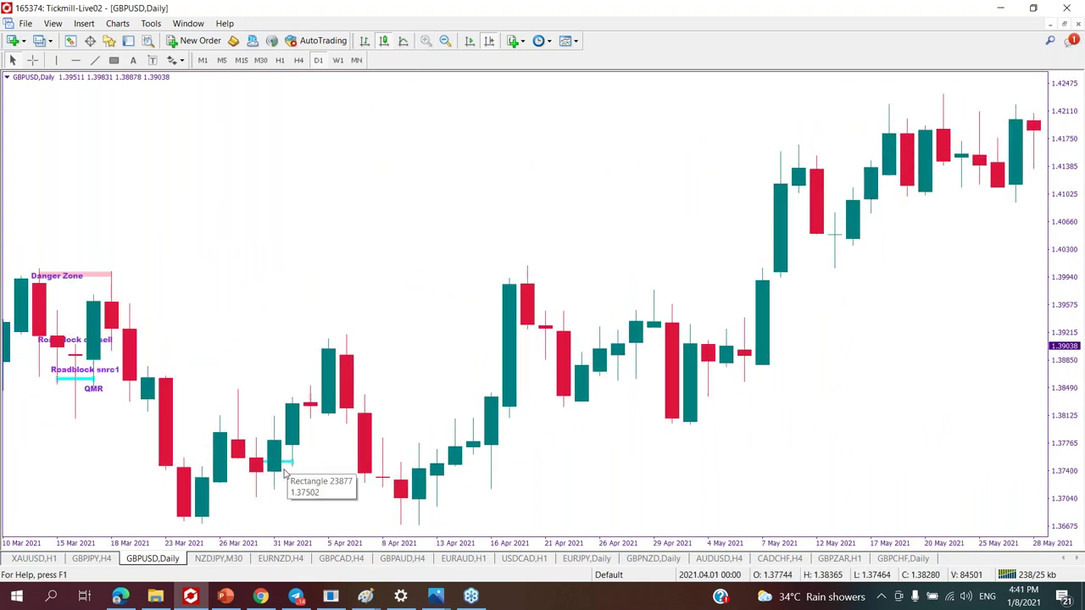
{"action": "left_click", "coordinate": [299, 60]}
{"action": "left_click", "coordinate": [444, 40]}
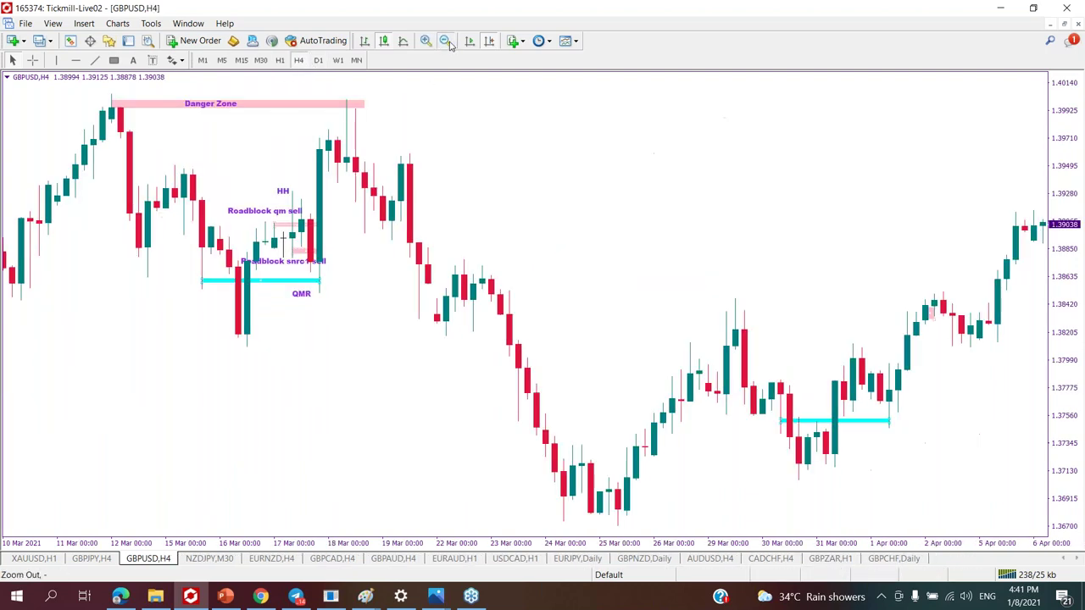
{"action": "left_click", "coordinate": [444, 41]}
{"action": "scroll", "coordinate": [246, 214], "scroll_direction": "down", "scroll_amount": 2}
{"action": "left_click", "coordinate": [280, 60]}
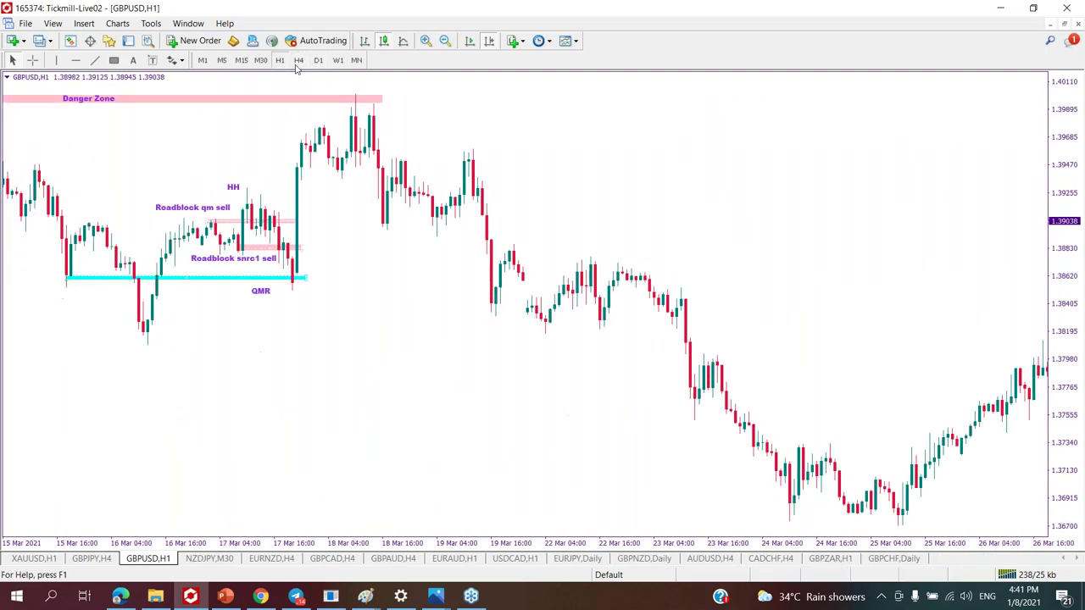
{"action": "left_click", "coordinate": [444, 40]}
{"action": "left_click", "coordinate": [444, 40]}
{"action": "scroll", "coordinate": [259, 260], "scroll_direction": "down", "scroll_amount": 4}
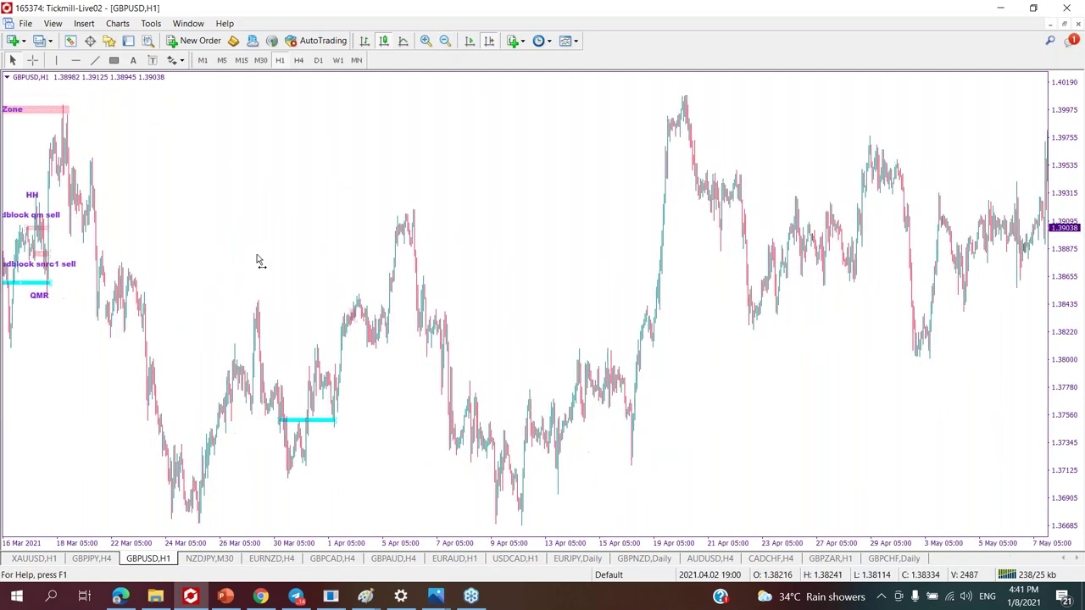
{"action": "left_click", "coordinate": [430, 42]}
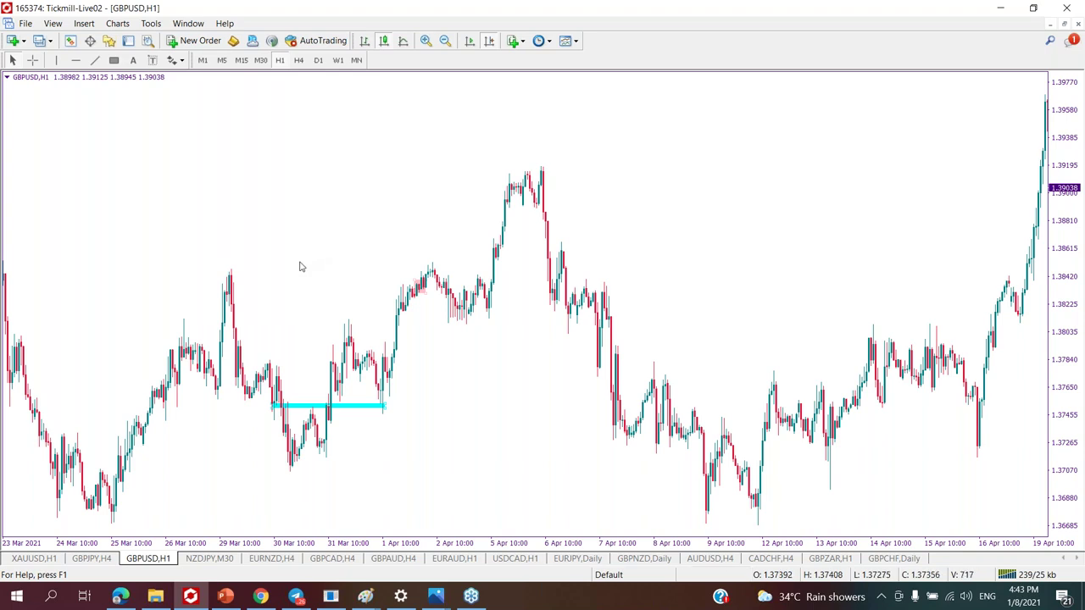
Draw a thin rectangle from the 26 March high to 1 April, above the existing cyan zone.
{"action": "left_click_drag", "start_coordinate": [311, 235], "coordinate": [326, 269]}
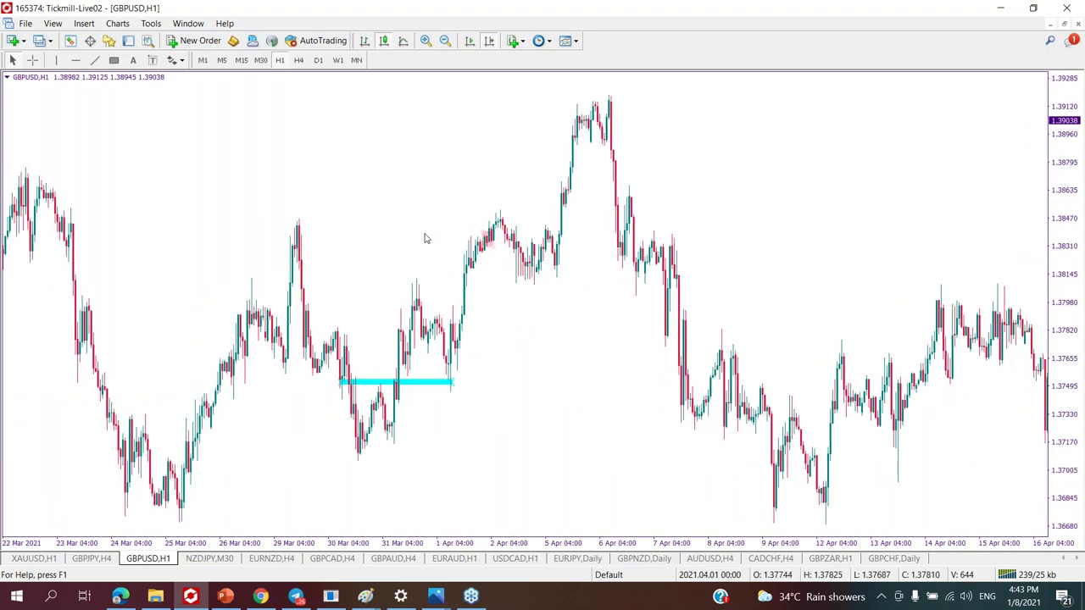
{"action": "left_click", "coordinate": [113, 60]}
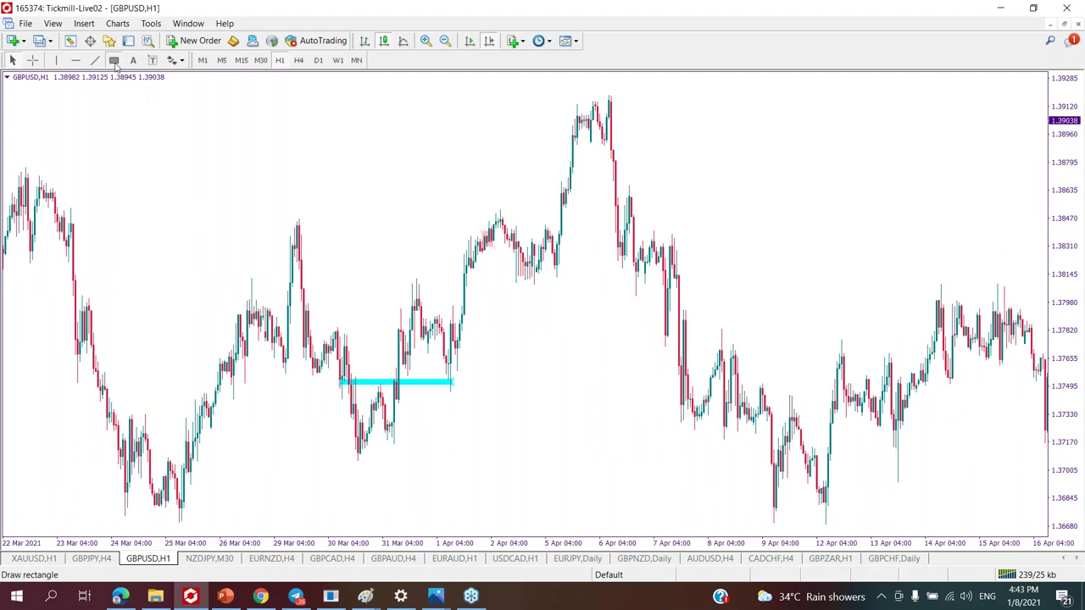
{"action": "left_click_drag", "start_coordinate": [265, 311], "coordinate": [438, 304]}
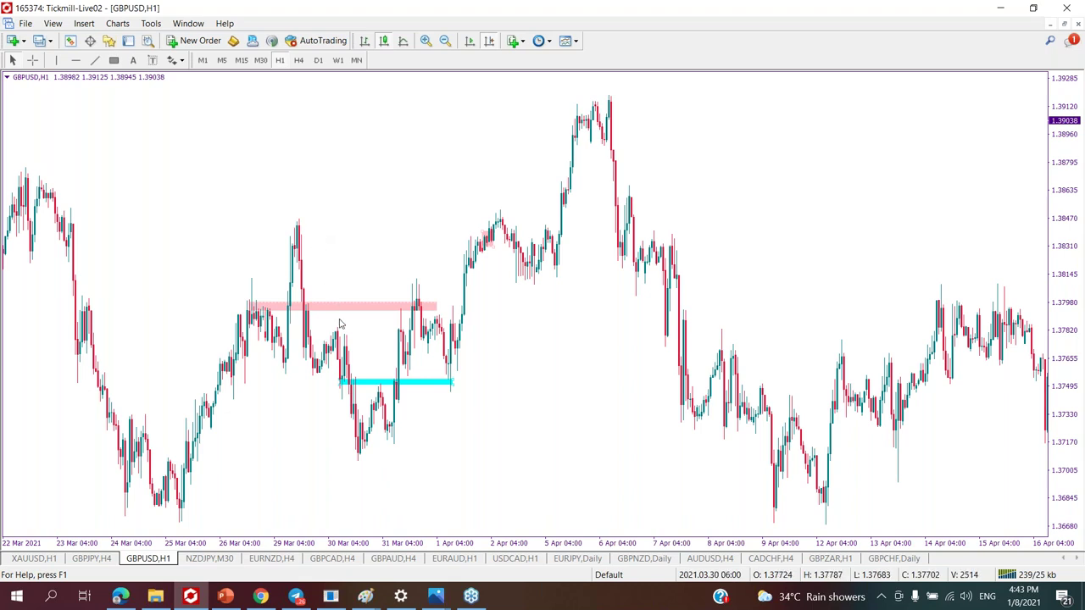
{"action": "mouse_move", "coordinate": [447, 381]}
{"action": "left_mouse_down"}
{"action": "mouse_move", "coordinate": [465, 395]}
{"action": "mouse_move", "coordinate": [460, 375]}
{"action": "mouse_move", "coordinate": [455, 383]}
{"action": "left_mouse_up"}
{"action": "scroll", "coordinate": [445, 254], "scroll_direction": "up", "scroll_amount": 1}
{"action": "left_click", "coordinate": [426, 41]}
{"action": "scroll", "coordinate": [508, 220], "scroll_direction": "down", "scroll_amount": 6}
{"action": "scroll", "coordinate": [532, 220], "scroll_direction": "up", "scroll_amount": 3}
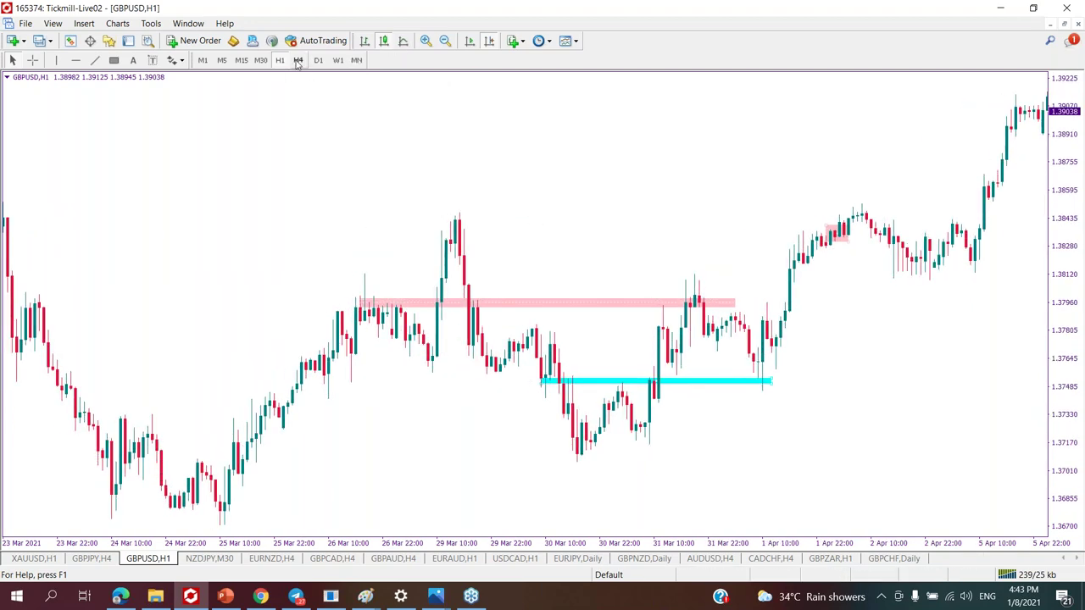
{"action": "left_click", "coordinate": [444, 41]}
{"action": "scroll", "coordinate": [138, 80], "scroll_direction": "up", "scroll_amount": 2}
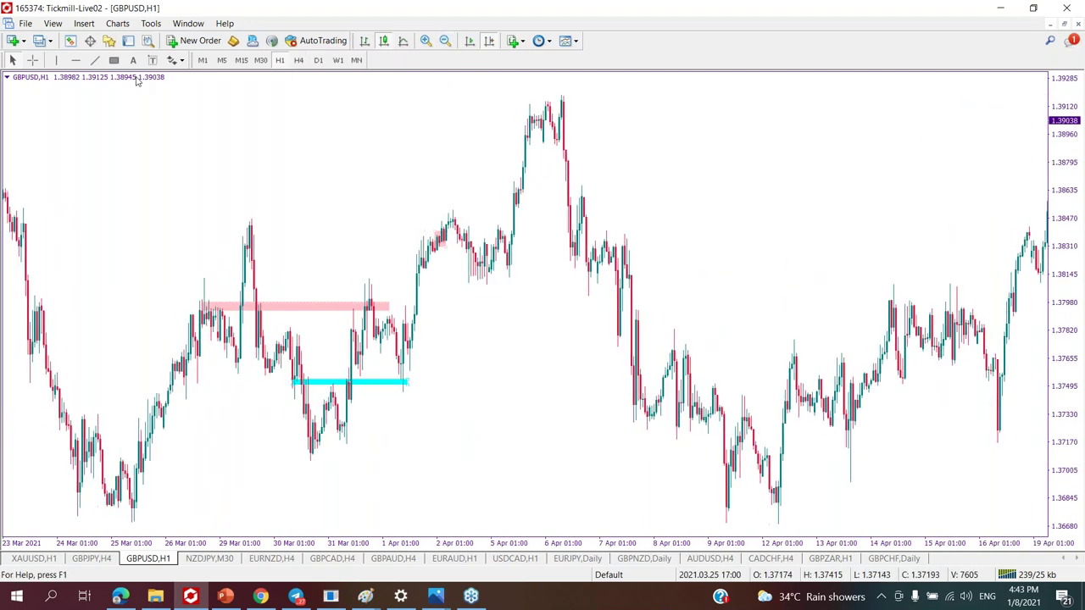
Change the colour of the 26 March to 1 April rectangle to cyan.
{"action": "right_click", "coordinate": [389, 306]}
{"action": "left_click", "coordinate": [434, 314]}
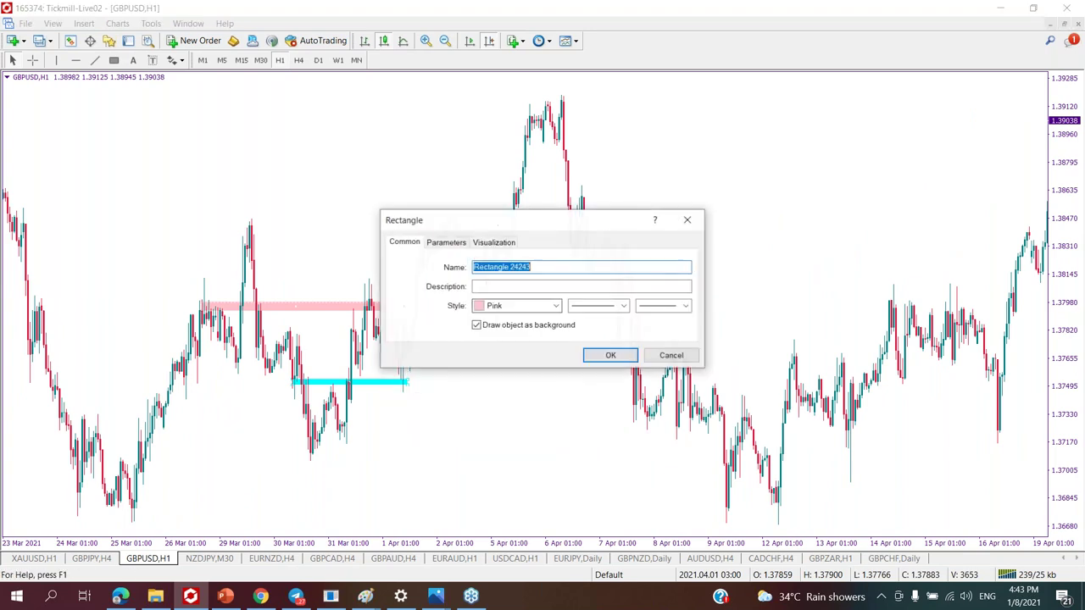
{"action": "left_click", "coordinate": [555, 307]}
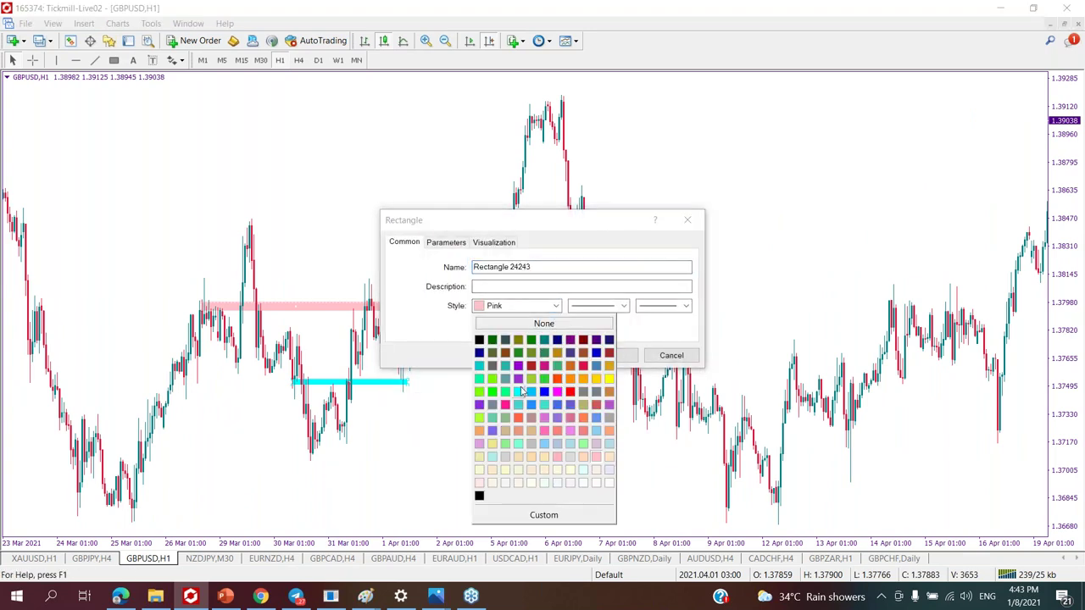
{"action": "left_click", "coordinate": [522, 393]}
{"action": "left_click", "coordinate": [607, 356]}
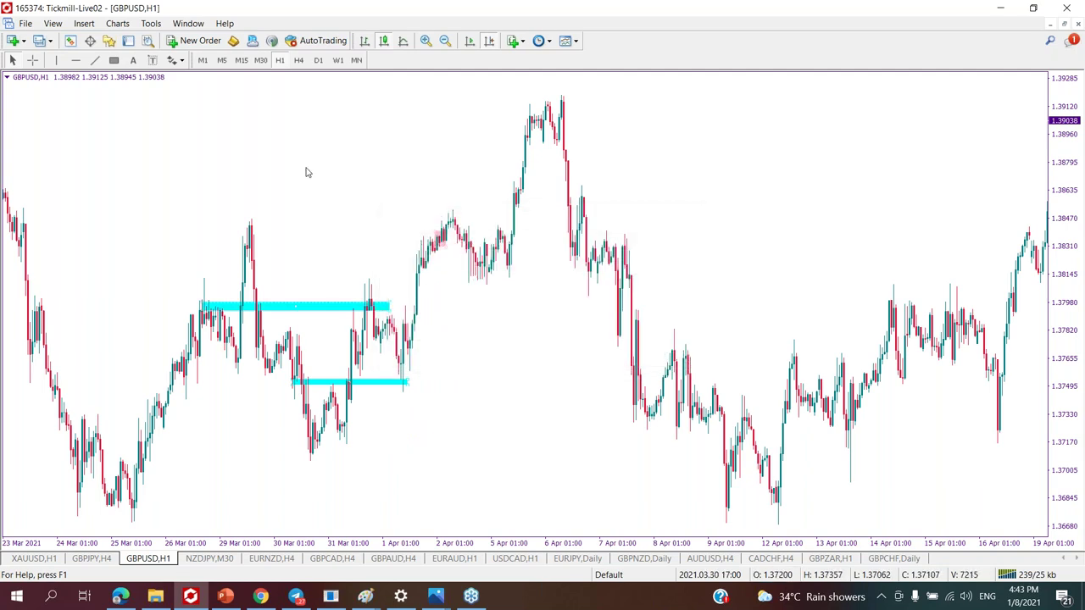
Check the two cyan zones on the H4 and Daily timeframes and return through H4 to a wider H1 view.
{"action": "left_click", "coordinate": [298, 60]}
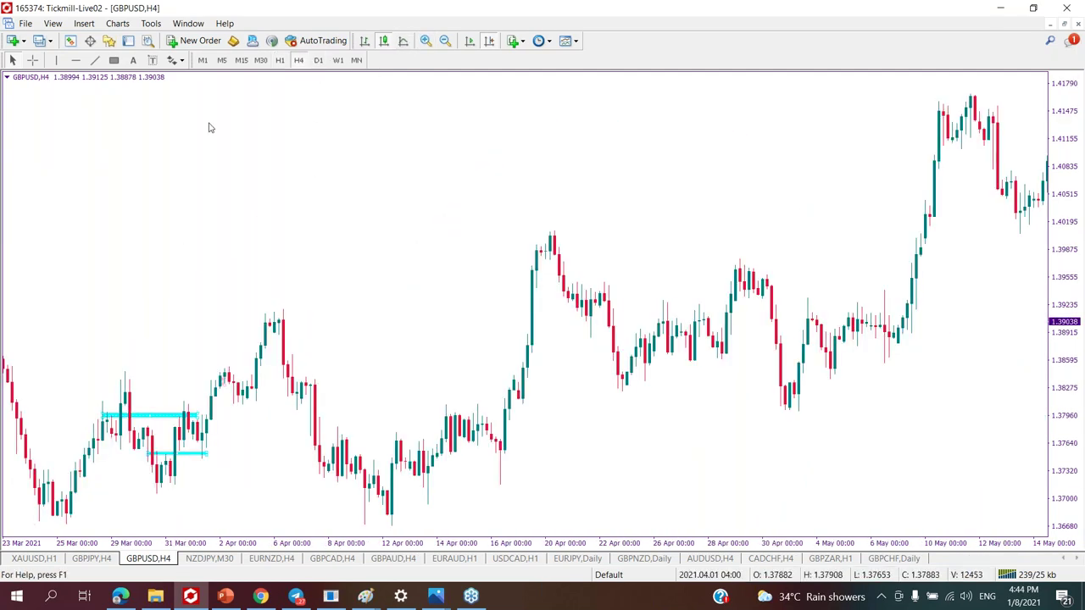
{"action": "left_click", "coordinate": [318, 60]}
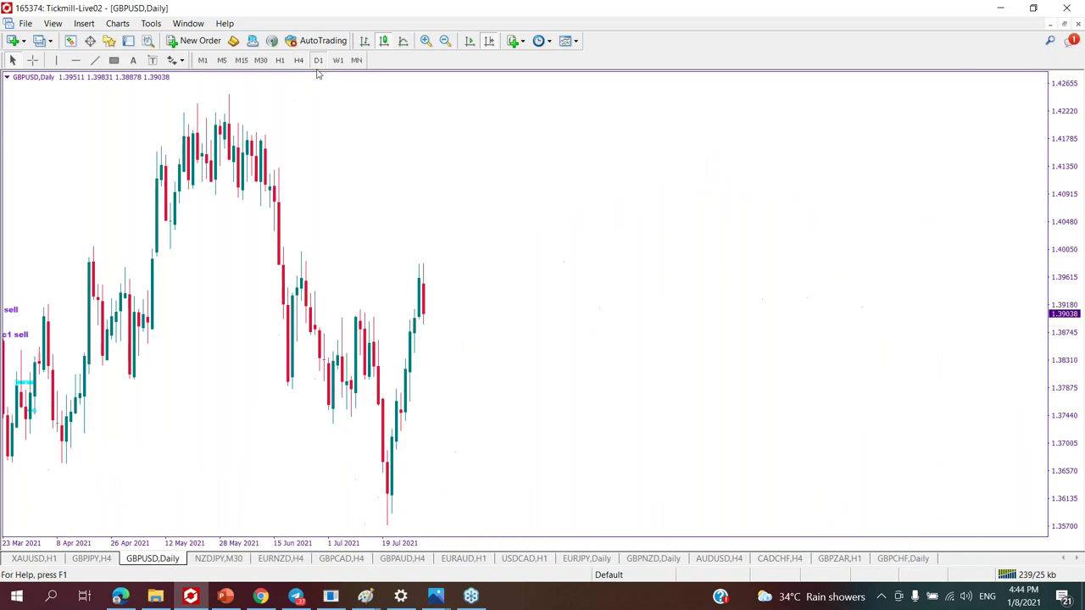
{"action": "left_click", "coordinate": [425, 41]}
{"action": "left_click", "coordinate": [425, 40]}
{"action": "scroll", "coordinate": [367, 244], "scroll_direction": "left", "scroll_amount": 5}
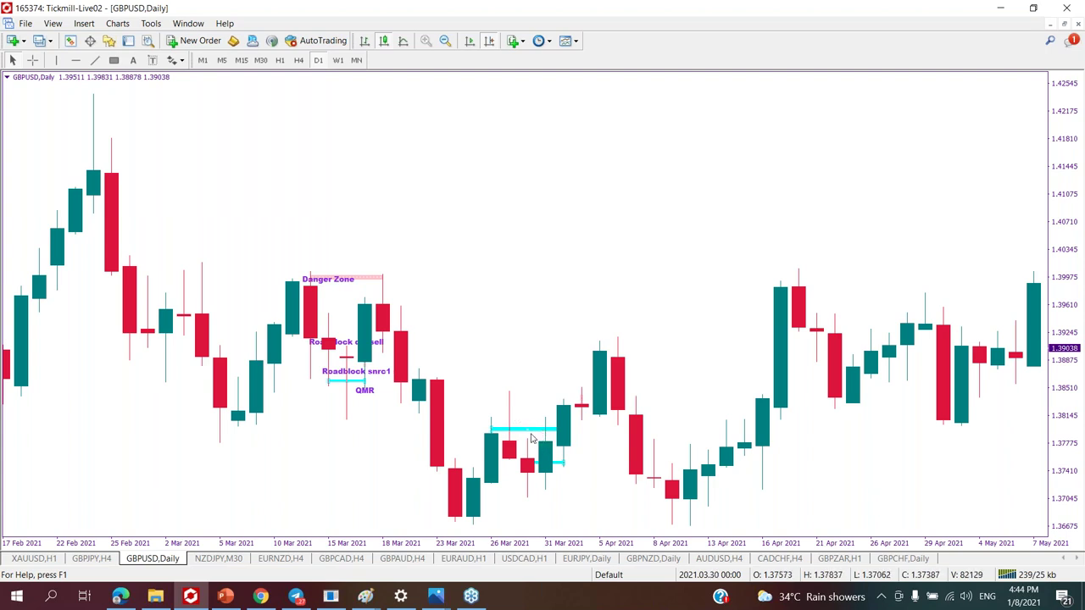
{"action": "scroll", "coordinate": [515, 440], "scroll_direction": "right", "scroll_amount": 4}
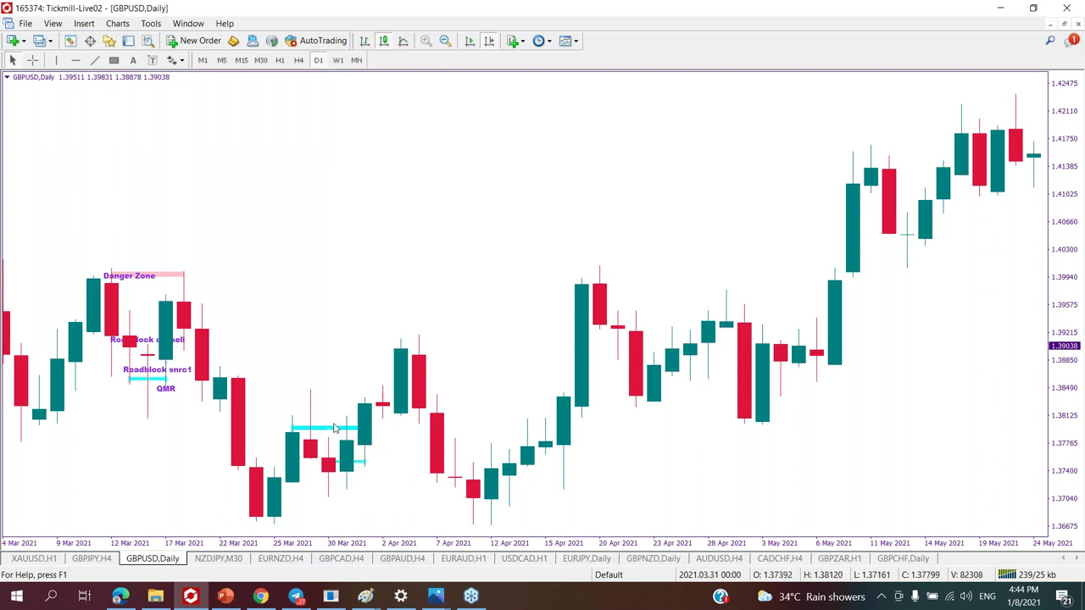
{"action": "scroll", "coordinate": [271, 359], "scroll_direction": "down", "scroll_amount": 5}
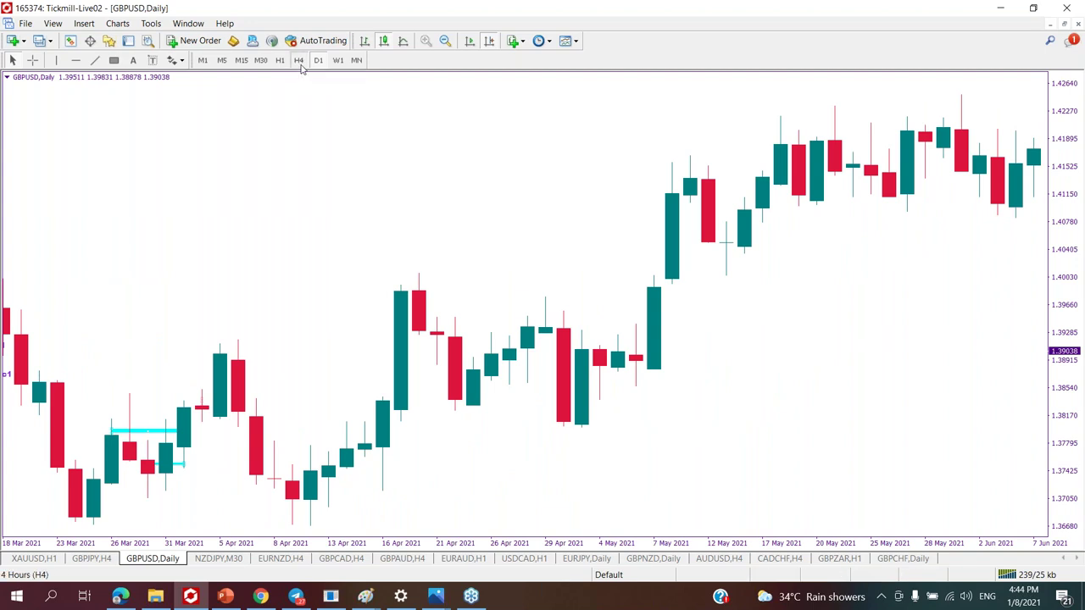
{"action": "left_click", "coordinate": [298, 60]}
{"action": "left_click", "coordinate": [443, 42]}
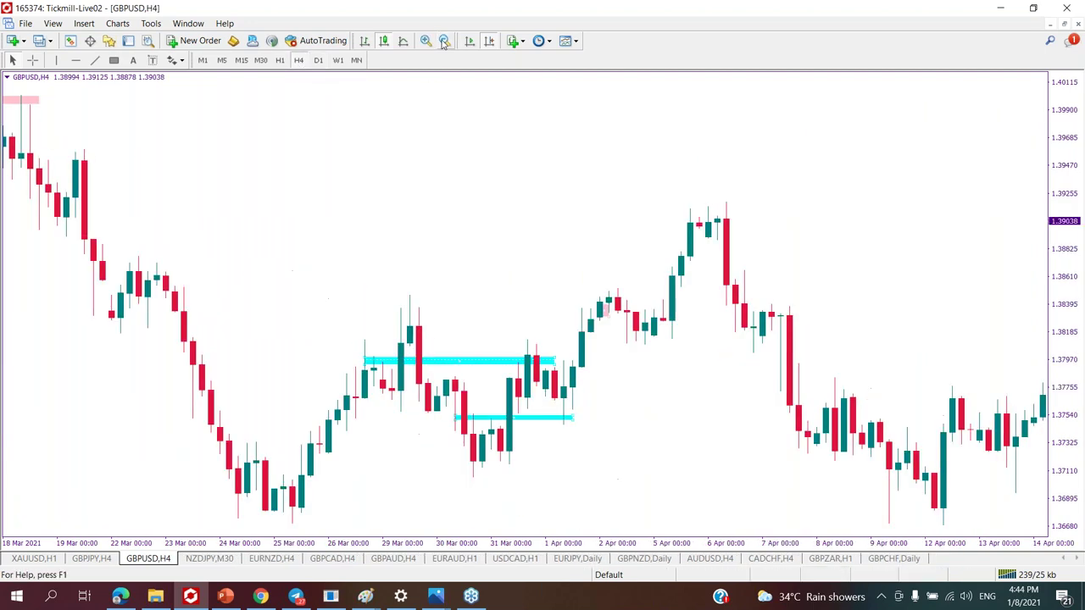
{"action": "left_click", "coordinate": [443, 42]}
{"action": "scroll", "coordinate": [338, 262], "scroll_direction": "up", "scroll_amount": 2}
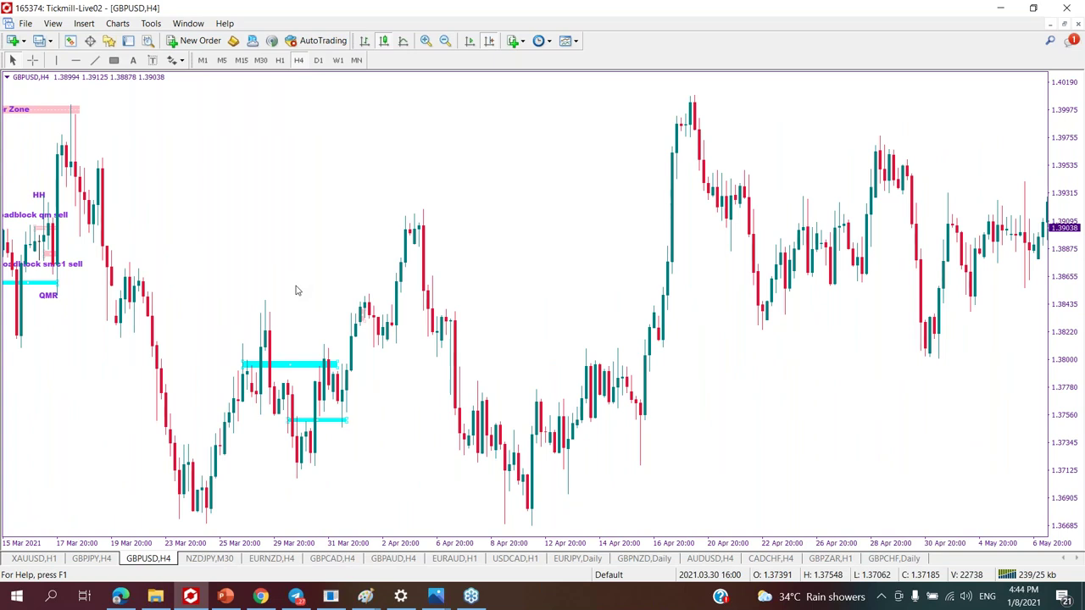
{"action": "left_click", "coordinate": [279, 61]}
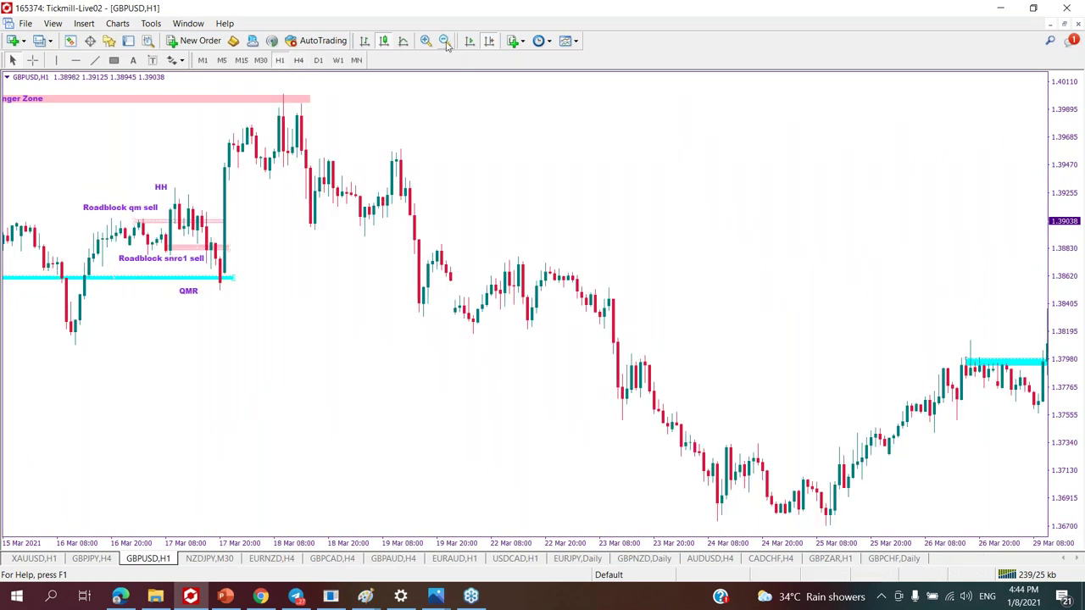
{"action": "left_click", "coordinate": [445, 41]}
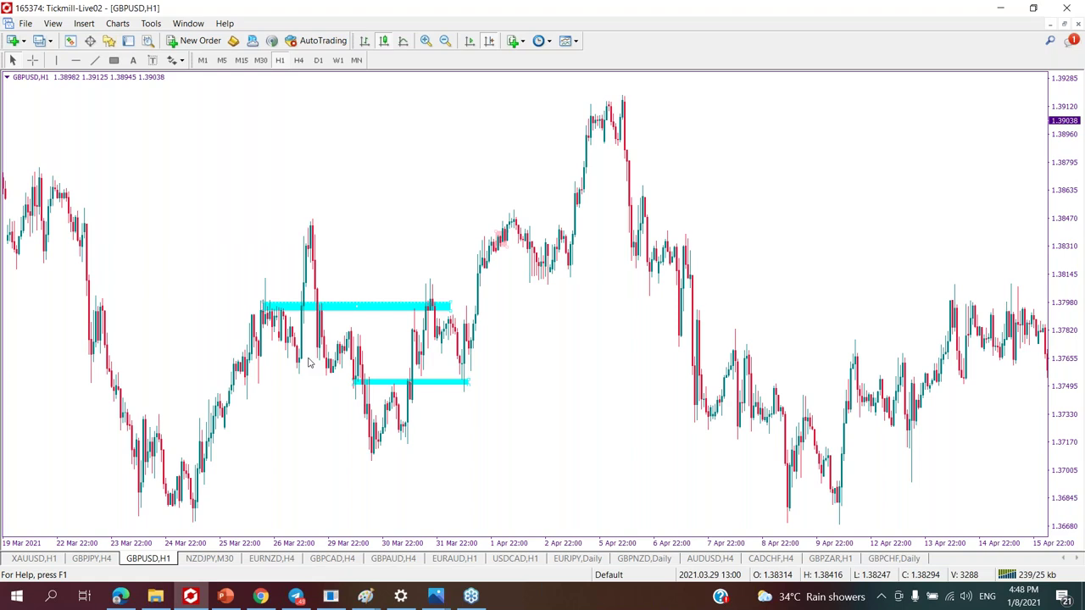
Draw a trendline under the lows from 9 to 13 April and a thin cyan rectangle above it from 12 to 13 April.
{"action": "scroll", "coordinate": [466, 246], "scroll_direction": "down", "scroll_amount": 1}
{"action": "scroll", "coordinate": [466, 245], "scroll_direction": "down", "scroll_amount": 4}
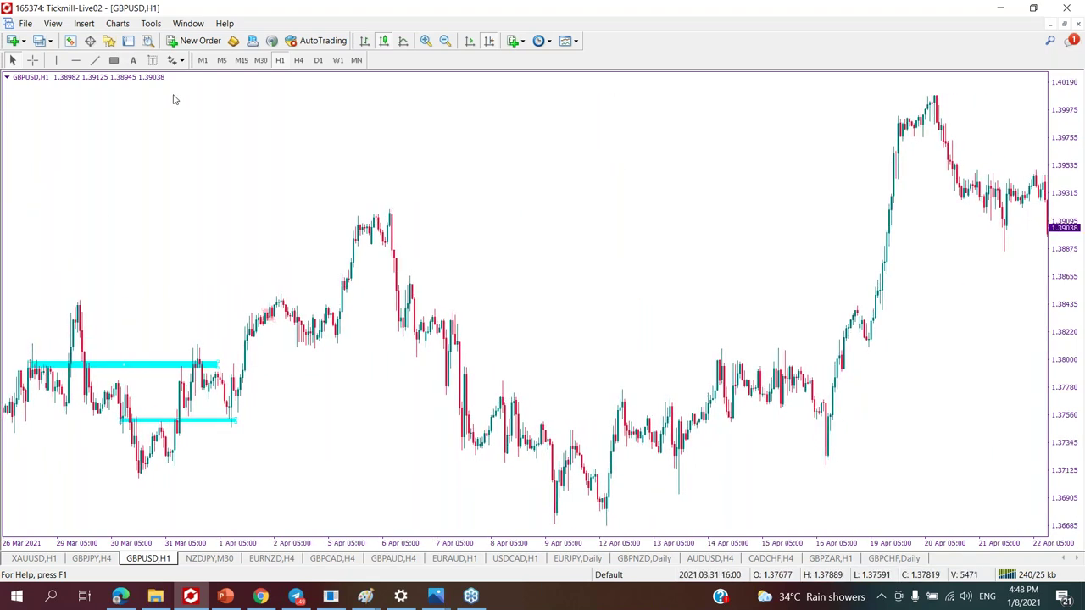
{"action": "left_click", "coordinate": [94, 60]}
{"action": "left_click_drag", "start_coordinate": [555, 517], "coordinate": [682, 495]}
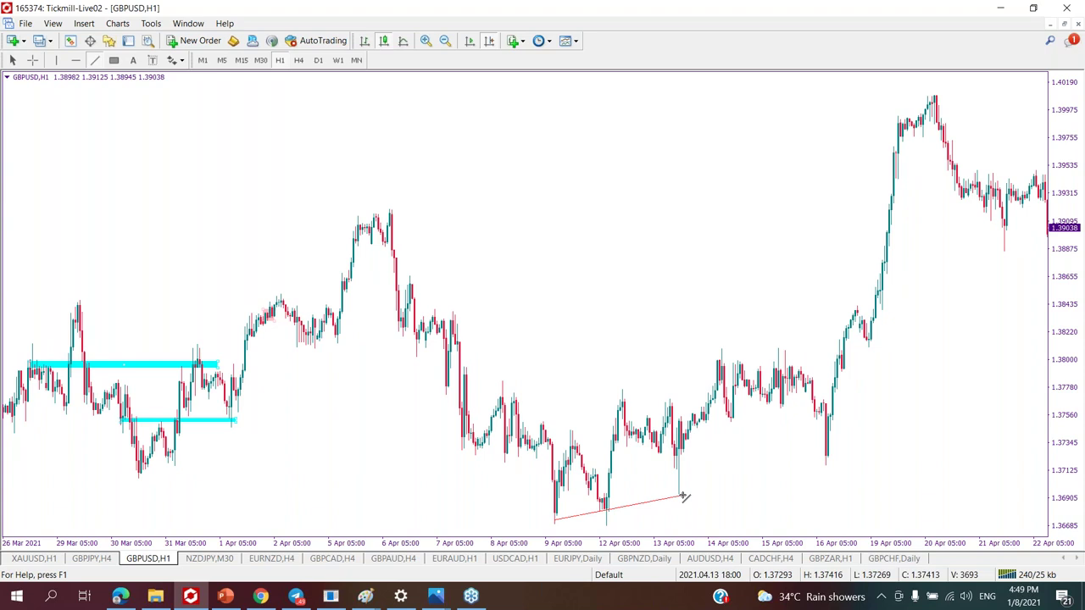
{"action": "left_click", "coordinate": [113, 61]}
{"action": "left_click_drag", "start_coordinate": [588, 488], "coordinate": [690, 496]}
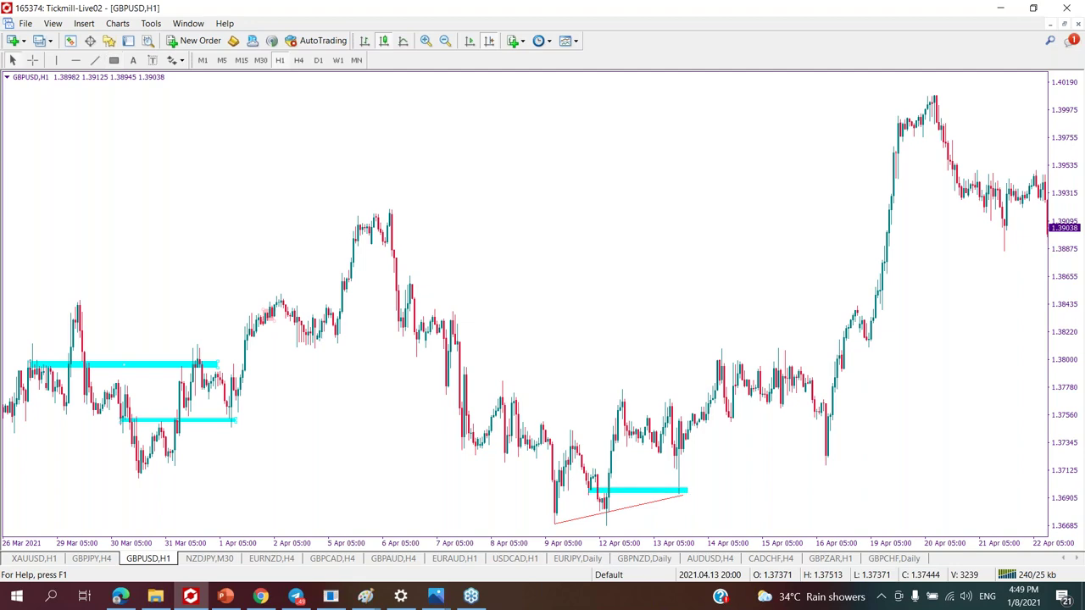
Examine the GBPUSD cyan zones and the April trendline on H1, compare them on H4, and return to H1.
{"action": "left_click", "coordinate": [426, 41]}
{"action": "scroll", "coordinate": [317, 150], "scroll_direction": "down", "scroll_amount": 10}
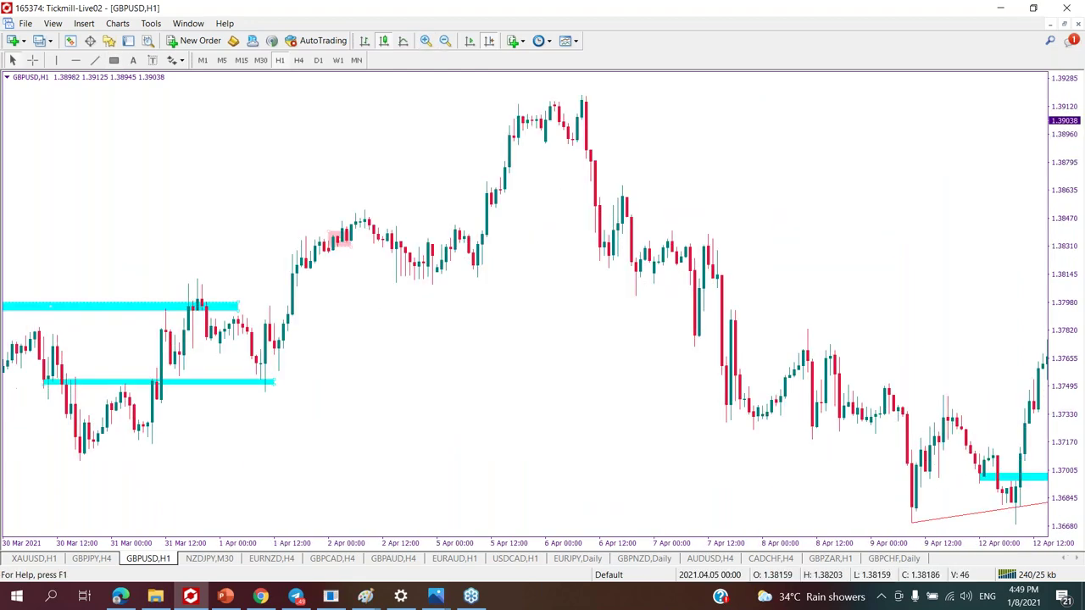
{"action": "left_click", "coordinate": [444, 41]}
{"action": "scroll", "coordinate": [500, 212], "scroll_direction": "up", "scroll_amount": 6}
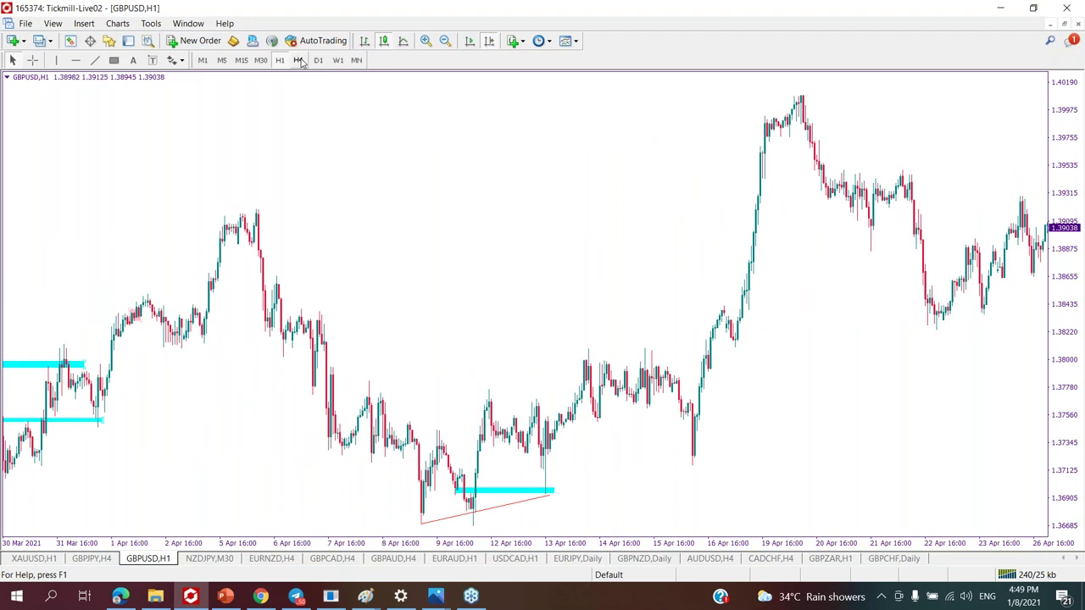
{"action": "left_click", "coordinate": [298, 61]}
{"action": "scroll", "coordinate": [242, 237], "scroll_direction": "up", "scroll_amount": 3}
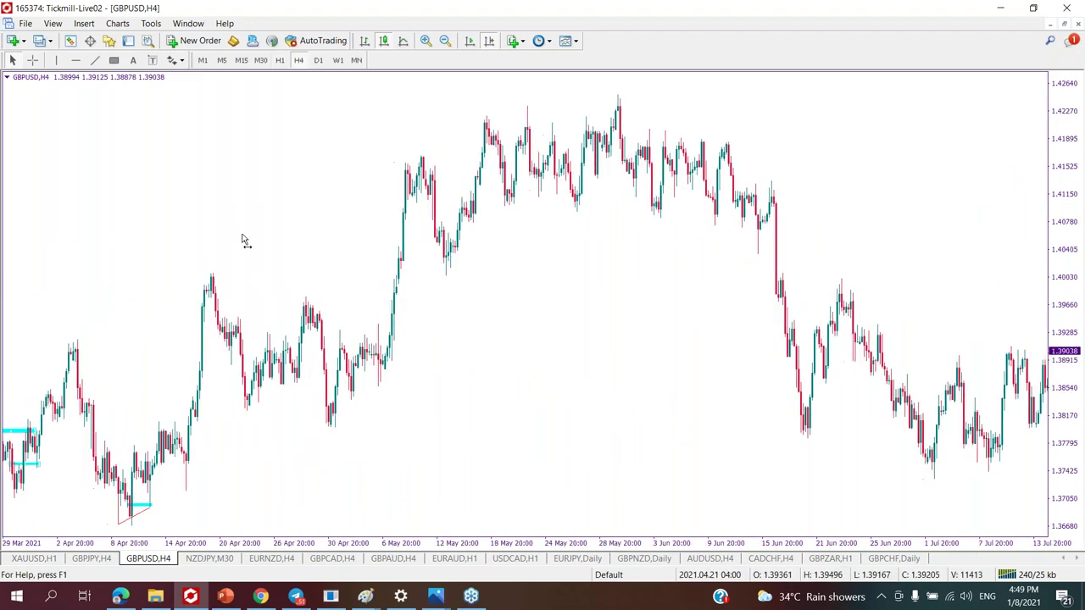
{"action": "left_click", "coordinate": [424, 40]}
{"action": "scroll", "coordinate": [460, 135], "scroll_direction": "up", "scroll_amount": 5}
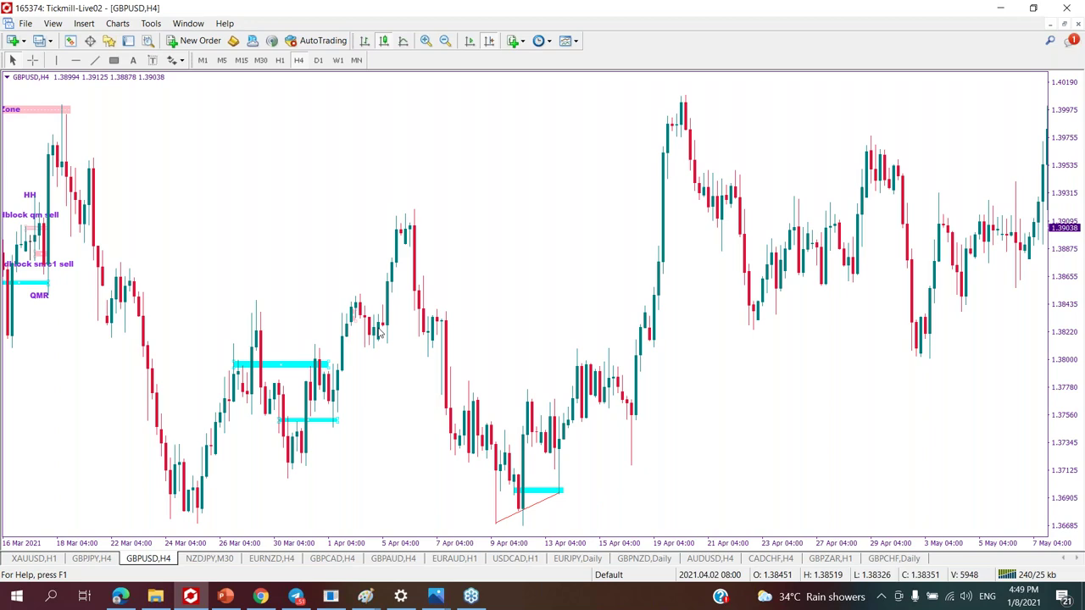
{"action": "scroll", "coordinate": [441, 325], "scroll_direction": "down", "scroll_amount": 3}
{"action": "left_click", "coordinate": [278, 60]}
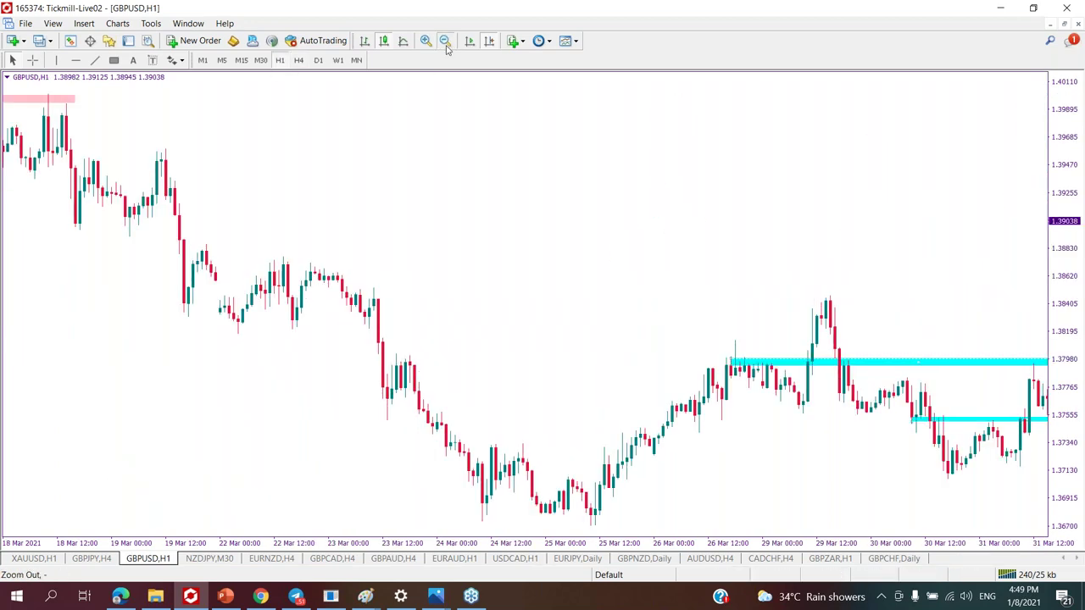
{"action": "scroll", "coordinate": [322, 245], "scroll_direction": "up", "scroll_amount": 5}
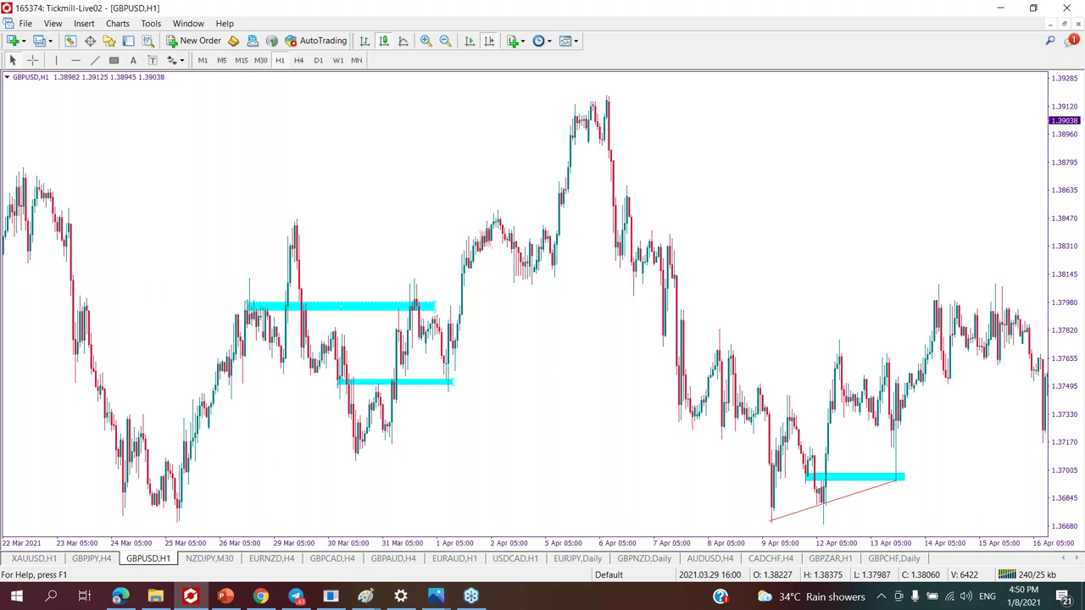
Switch to the XAUUSD H1 chart and make the cyan rectangle from 22 to 23 July slightly thicker.
{"action": "left_click", "coordinate": [51, 559]}
{"action": "left_click_drag", "start_coordinate": [381, 426], "coordinate": [120, 405]}
{"action": "left_click_drag", "start_coordinate": [438, 390], "coordinate": [128, 322]}
{"action": "left_click", "coordinate": [469, 41]}
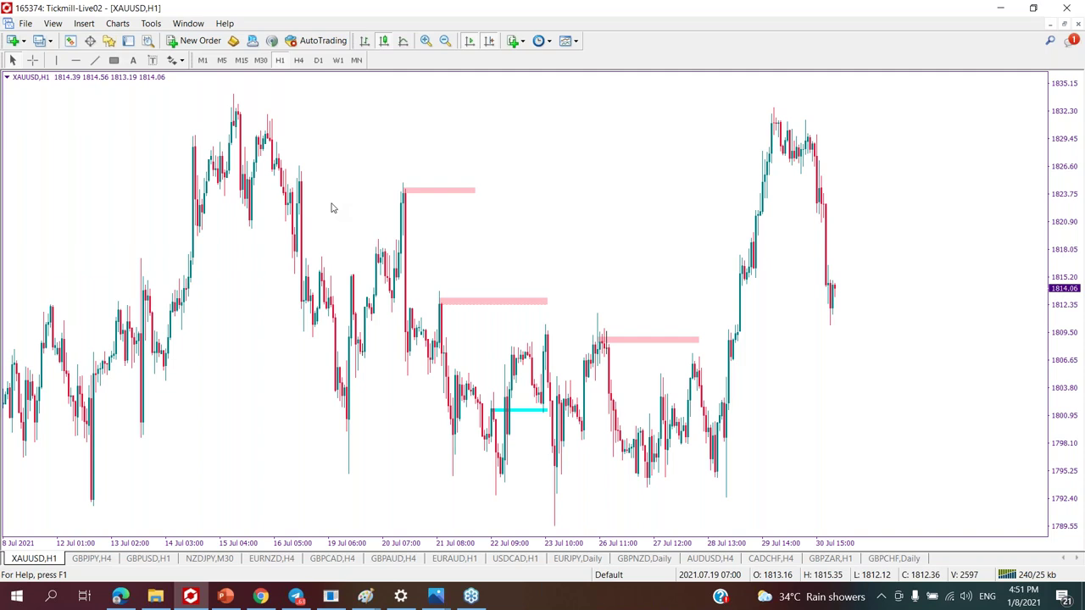
{"action": "left_click", "coordinate": [425, 41]}
{"action": "left_click_drag", "start_coordinate": [525, 175], "coordinate": [555, 176]}
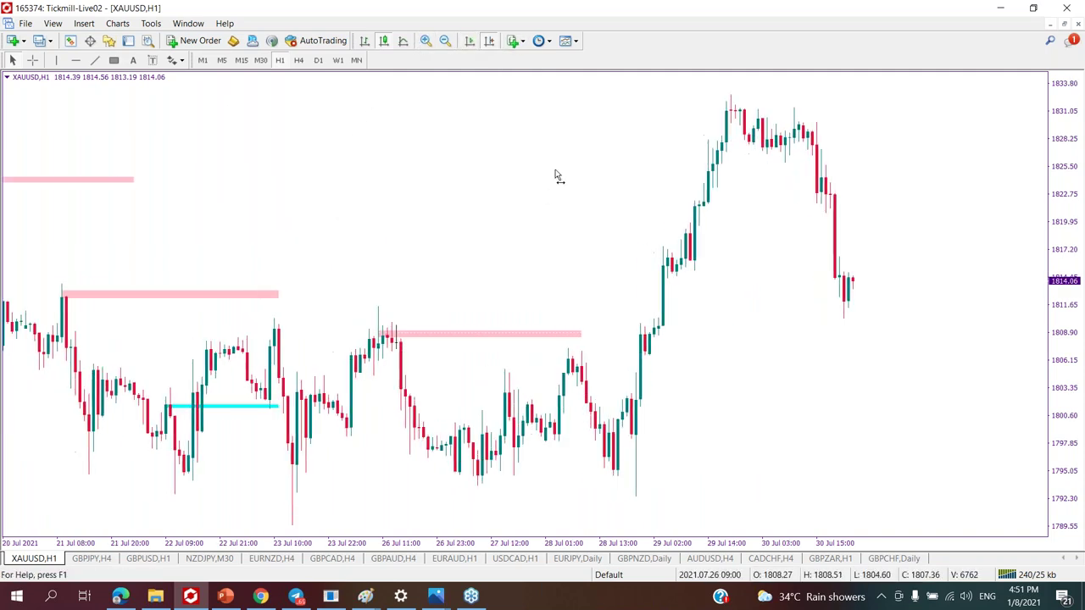
{"action": "scroll", "coordinate": [555, 175], "scroll_direction": "up", "scroll_amount": 5}
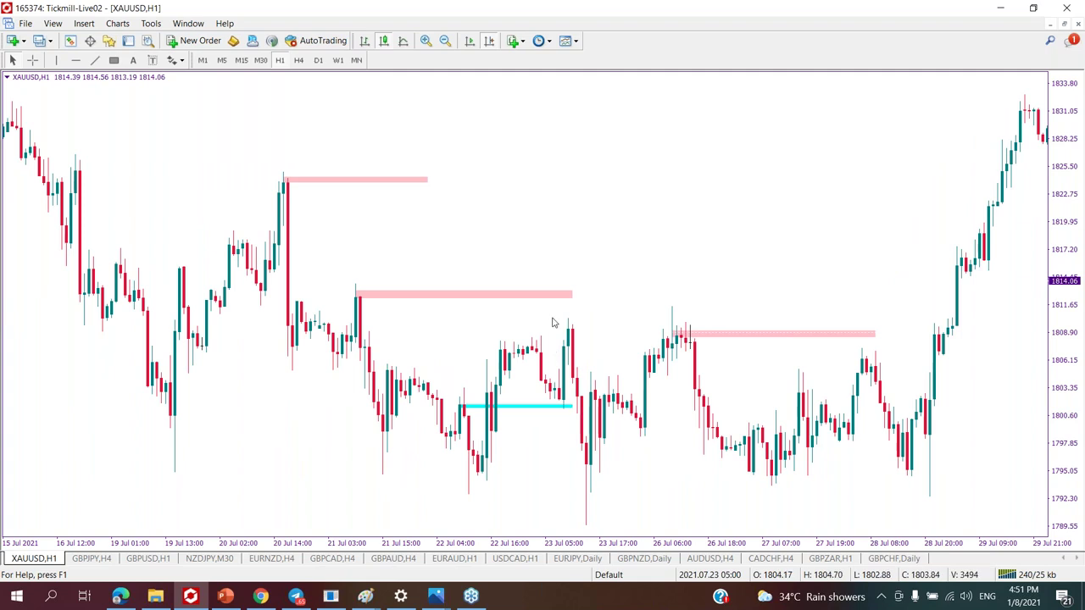
{"action": "double_click", "coordinate": [573, 406]}
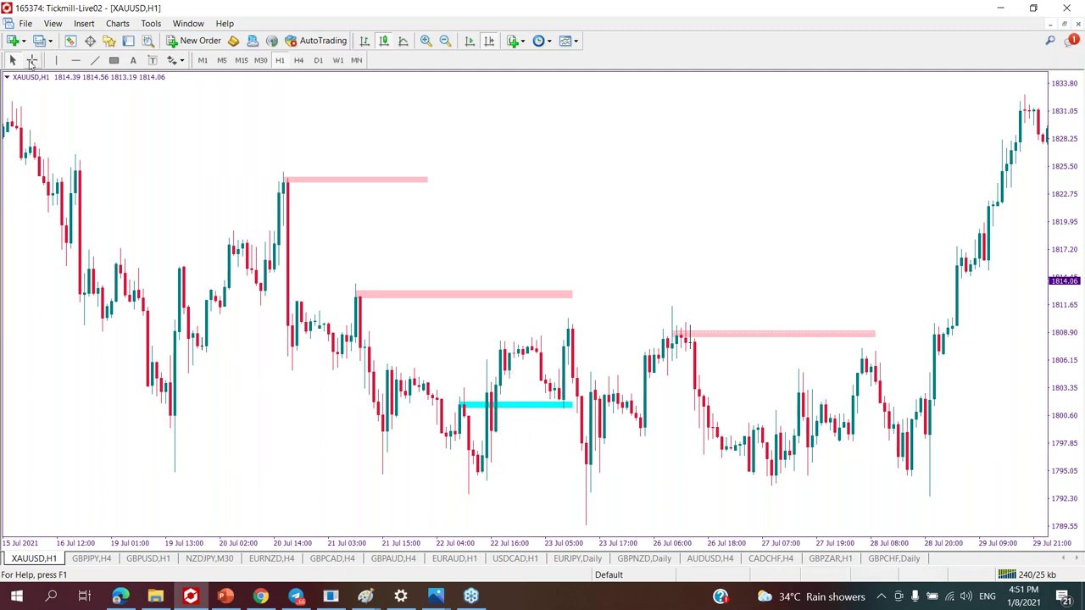
Place a horizontal line below the cyan zone of 22 to 23 July and position it at about 1798.42.
{"action": "left_click", "coordinate": [76, 60]}
{"action": "left_click", "coordinate": [497, 428]}
{"action": "left_click", "coordinate": [33, 60]}
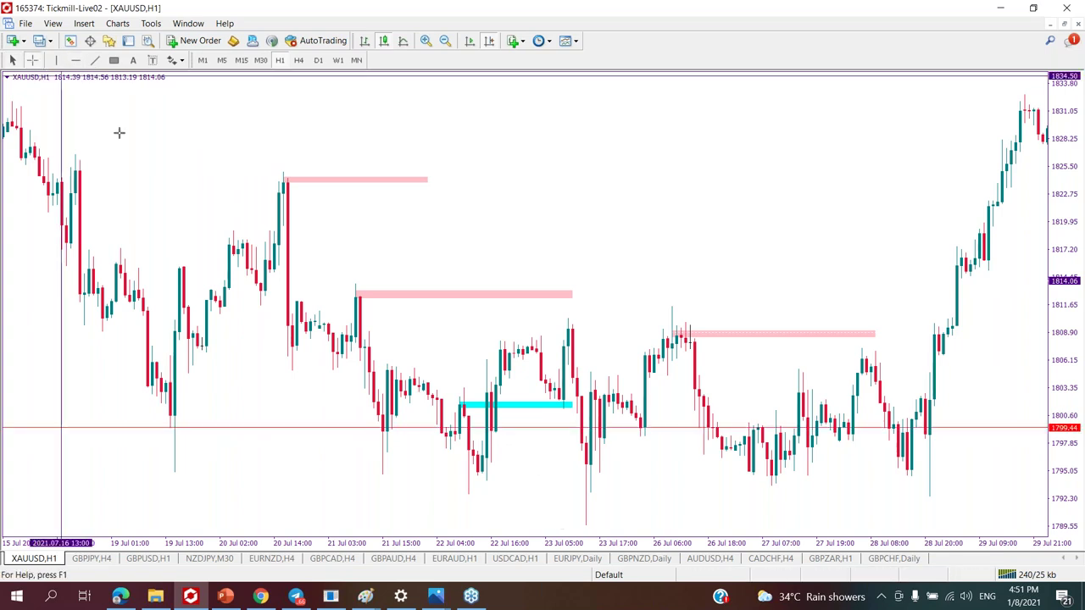
{"action": "left_click_drag", "start_coordinate": [542, 407], "coordinate": [536, 436]}
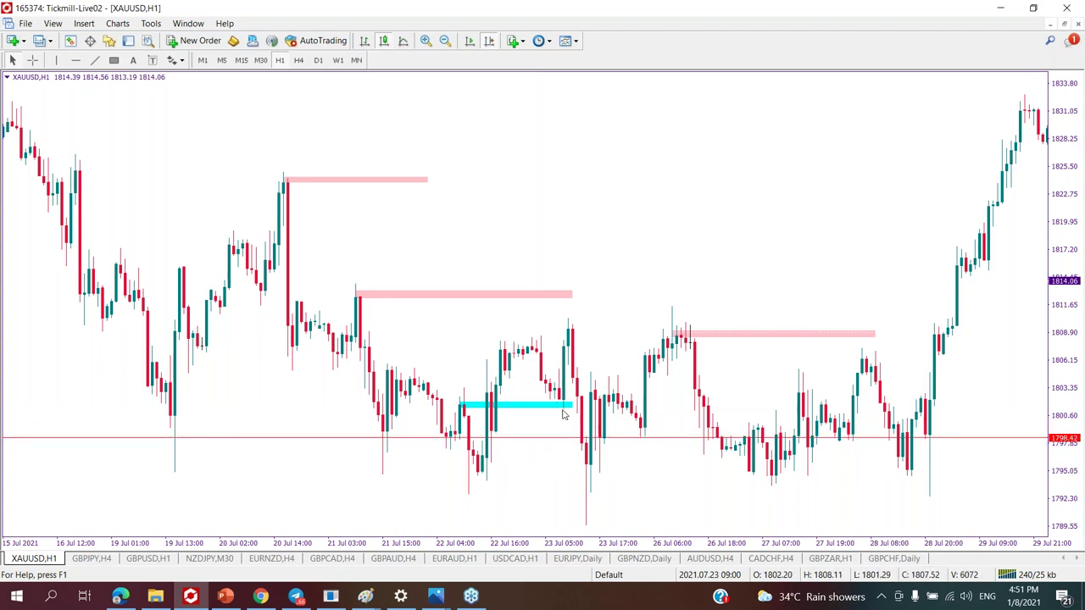
Move the horizontal line up to about 1801.64, through the middle of the cyan zone.
{"action": "left_click", "coordinate": [425, 41]}
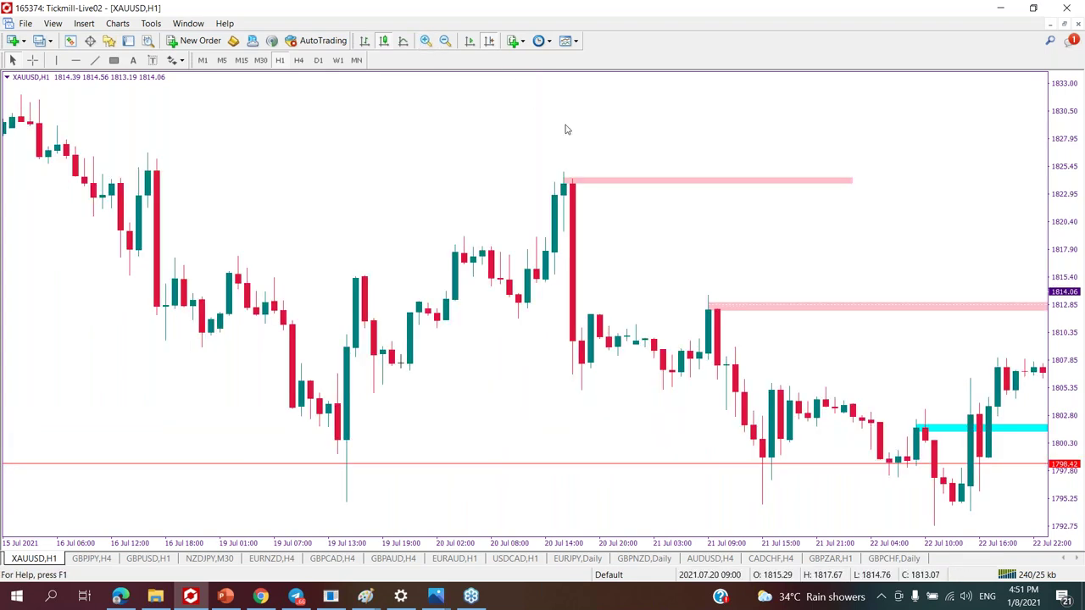
{"action": "scroll", "coordinate": [564, 128], "scroll_direction": "down", "scroll_amount": 5}
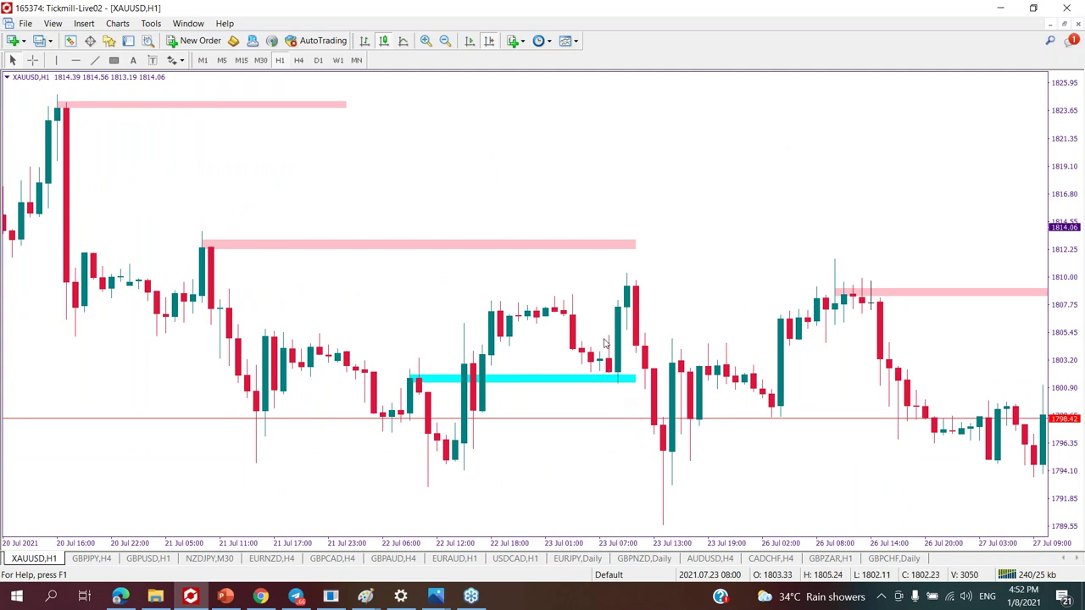
{"action": "left_click", "coordinate": [445, 40]}
{"action": "scroll", "coordinate": [441, 280], "scroll_direction": "down", "scroll_amount": 2}
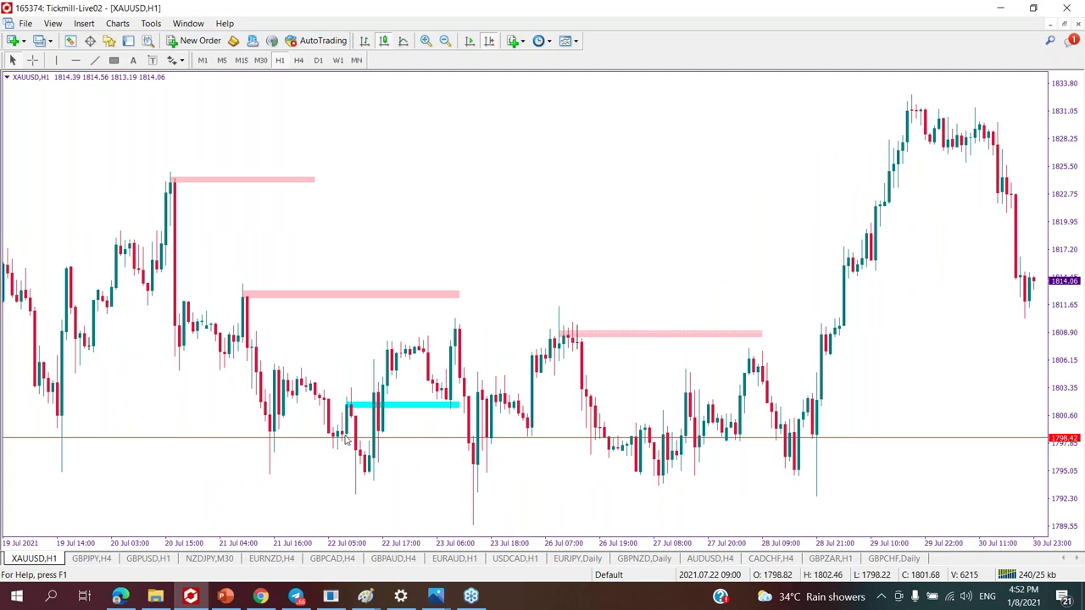
{"action": "scroll", "coordinate": [440, 447], "scroll_direction": "down", "scroll_amount": 3}
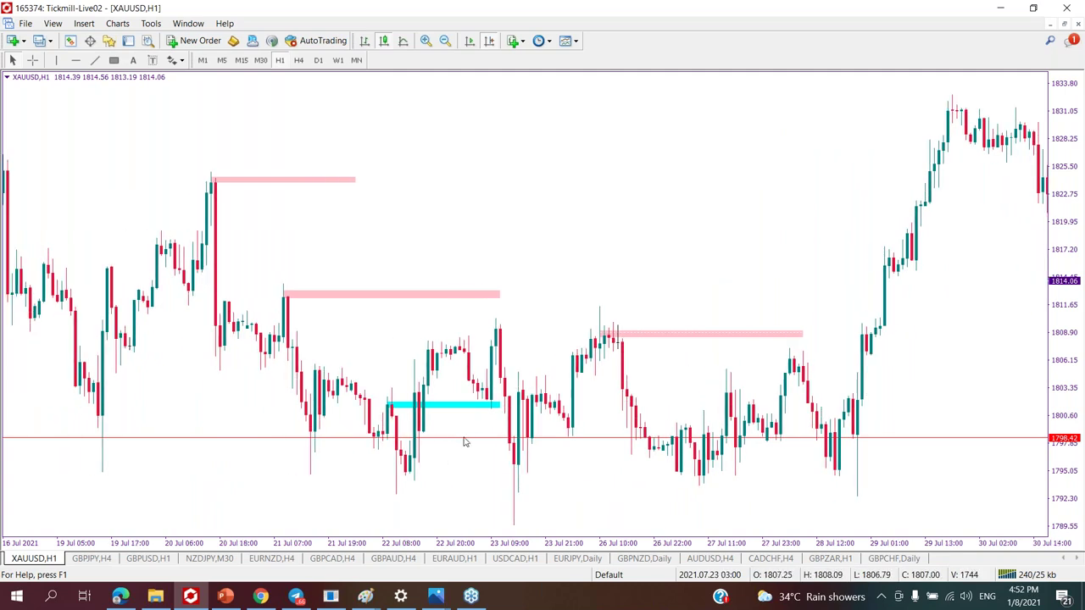
{"action": "left_click_drag", "start_coordinate": [467, 442], "coordinate": [502, 410]}
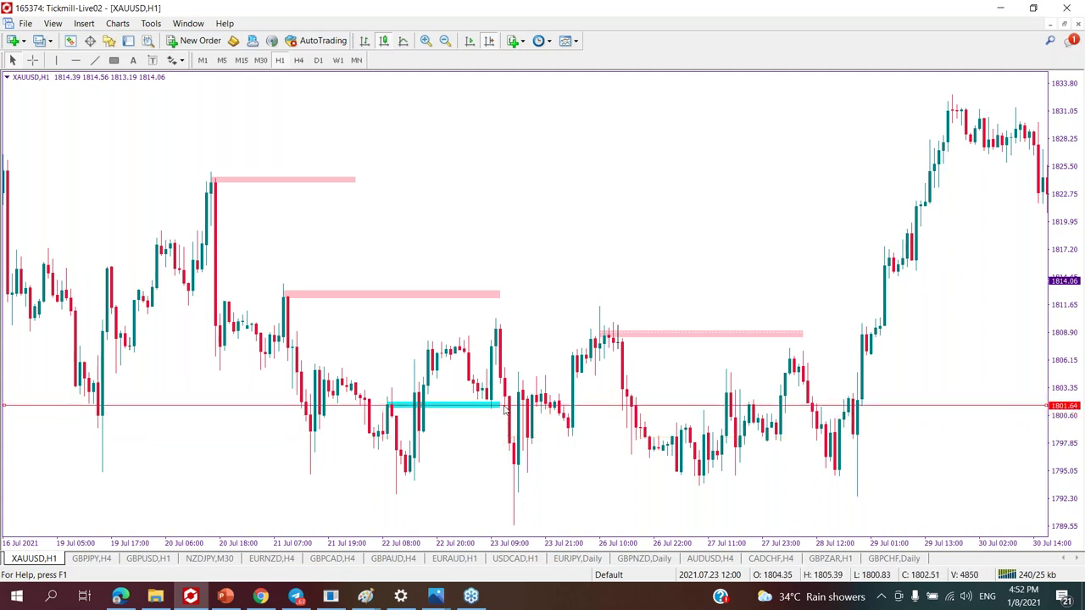
Move the horizontal line up to about 1807.39, across the 22 July highs above the cyan zone.
{"action": "left_click", "coordinate": [426, 41]}
{"action": "scroll", "coordinate": [543, 226], "scroll_direction": "down", "scroll_amount": 5}
{"action": "left_click", "coordinate": [445, 41]}
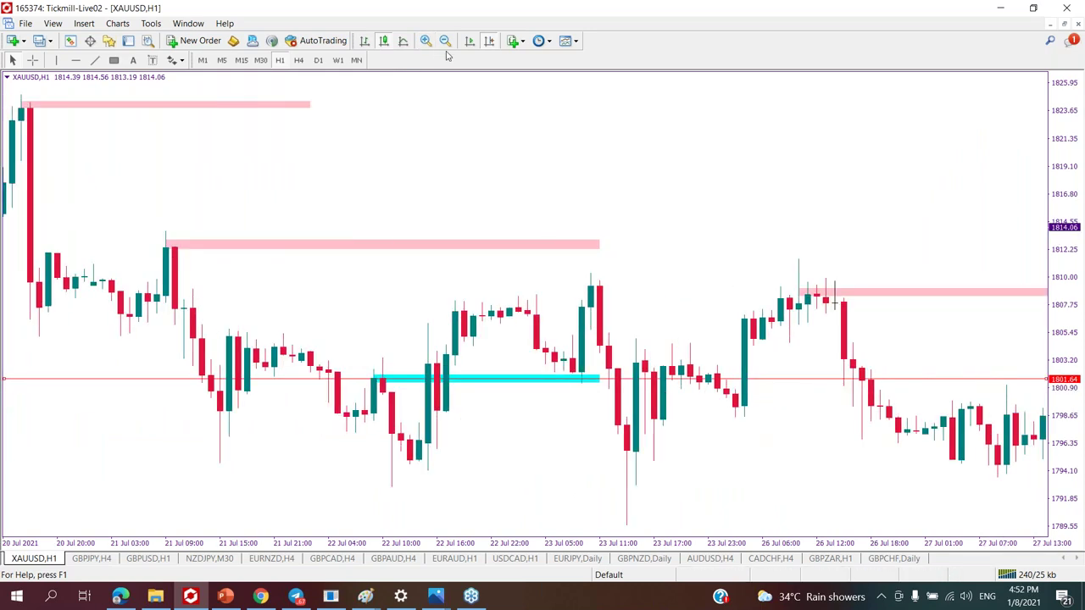
{"action": "scroll", "coordinate": [402, 212], "scroll_direction": "down", "scroll_amount": 5}
{"action": "scroll", "coordinate": [332, 279], "scroll_direction": "up", "scroll_amount": 1}
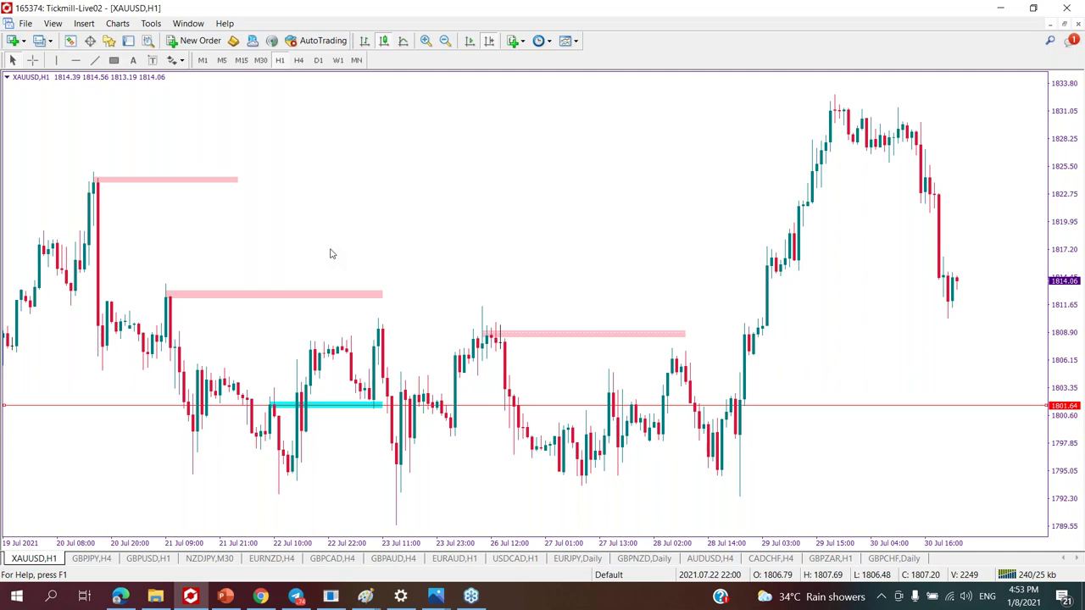
{"action": "left_click", "coordinate": [34, 61]}
{"action": "left_click", "coordinate": [425, 41]}
{"action": "scroll", "coordinate": [557, 212], "scroll_direction": "up", "scroll_amount": 2}
{"action": "scroll", "coordinate": [557, 212], "scroll_direction": "down", "scroll_amount": 8}
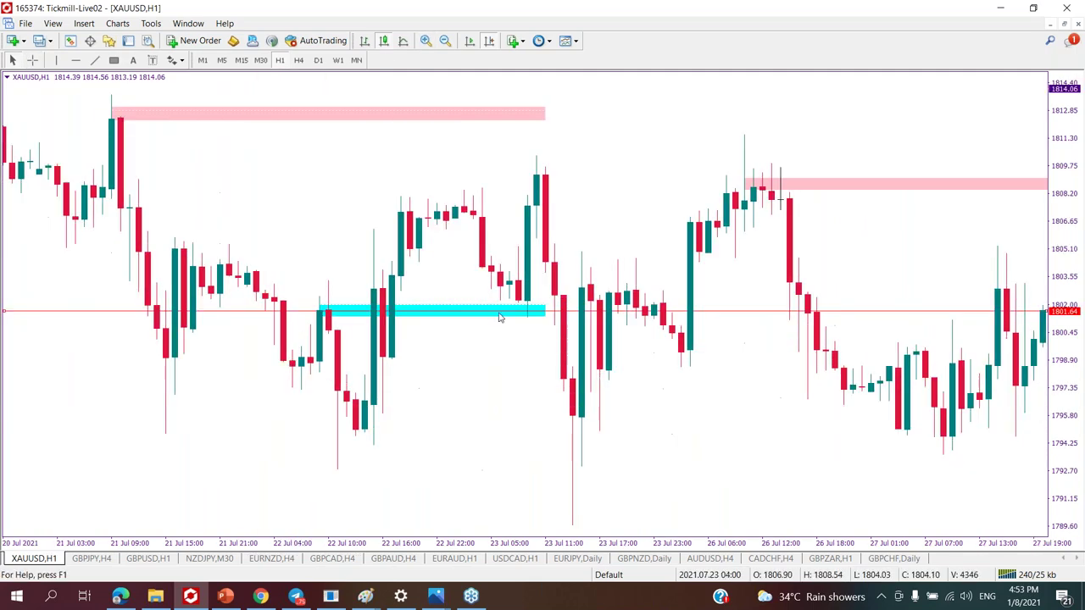
{"action": "left_click_drag", "start_coordinate": [568, 311], "coordinate": [543, 213]}
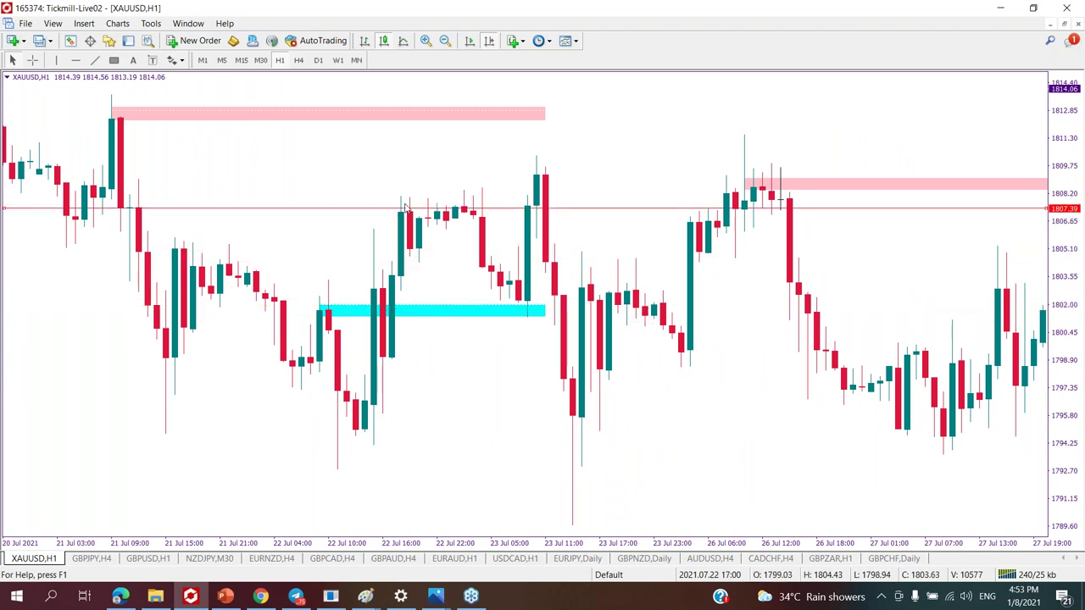
Measure the price distance from the cyan zone up to the horizontal line with the crosshair.
{"action": "left_click", "coordinate": [445, 40]}
{"action": "scroll", "coordinate": [212, 211], "scroll_direction": "up", "scroll_amount": 4}
{"action": "left_click", "coordinate": [32, 60]}
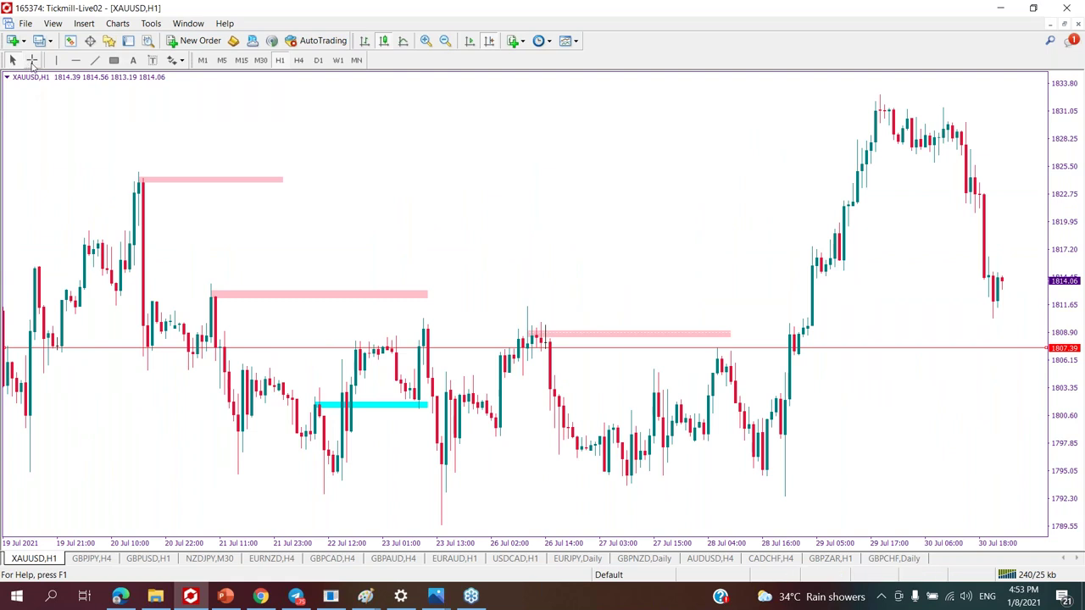
{"action": "left_click_drag", "start_coordinate": [381, 404], "coordinate": [421, 347]}
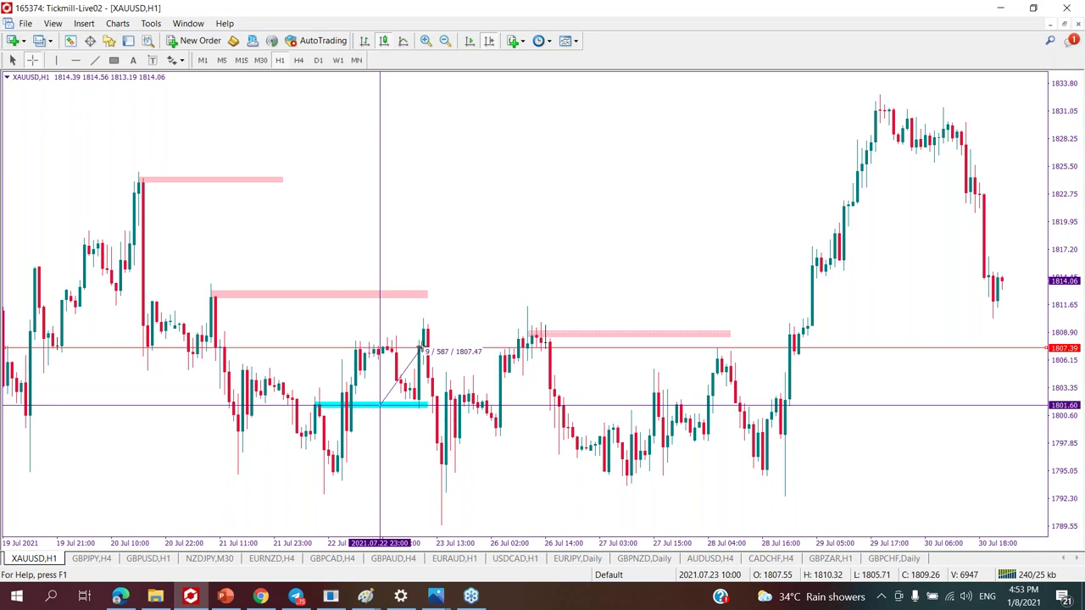
{"action": "left_click_drag", "start_coordinate": [421, 350], "coordinate": [420, 351]}
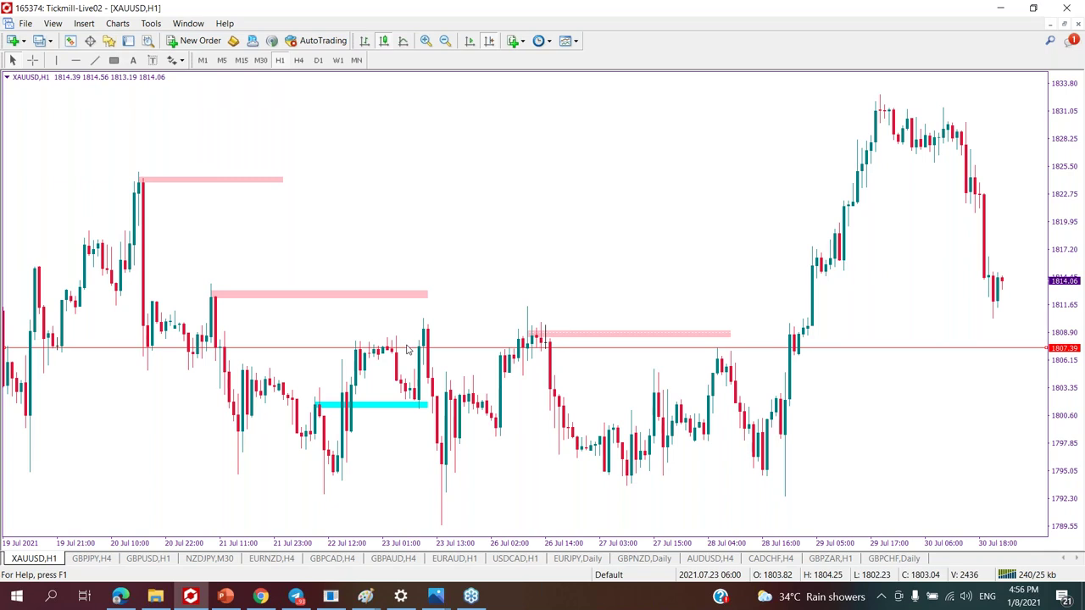
Move the horizontal line to about 1808.46, at the lower edge of the pink zone starting on 26 July, and show earlier price history.
{"action": "left_click_drag", "start_coordinate": [365, 218], "coordinate": [337, 221]}
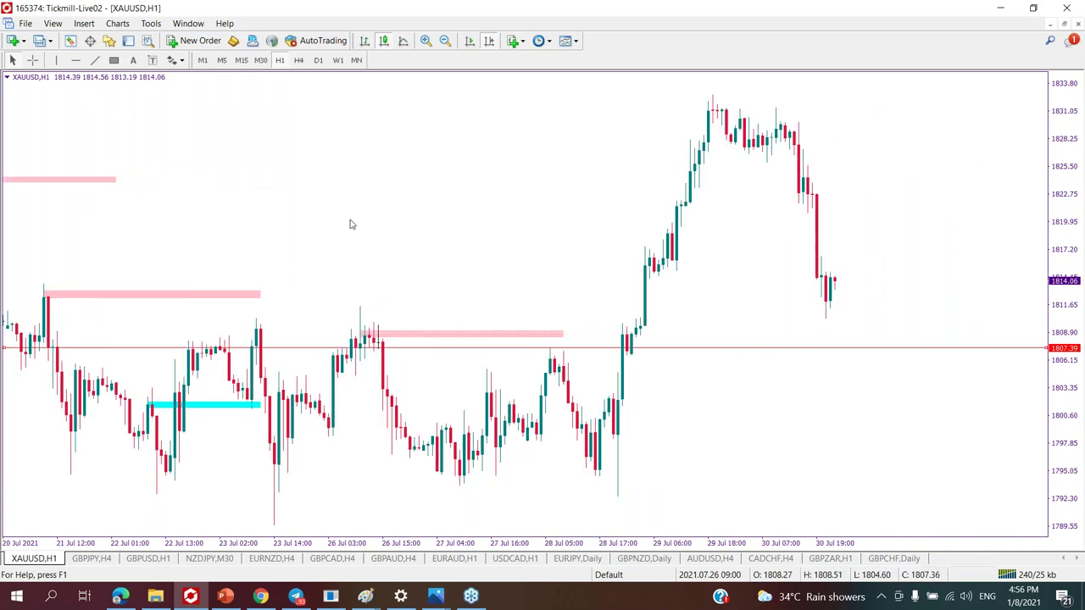
{"action": "mouse_move", "coordinate": [461, 347]}
{"action": "left_mouse_down"}
{"action": "mouse_move", "coordinate": [463, 333]}
{"action": "mouse_move", "coordinate": [475, 341]}
{"action": "left_mouse_up"}
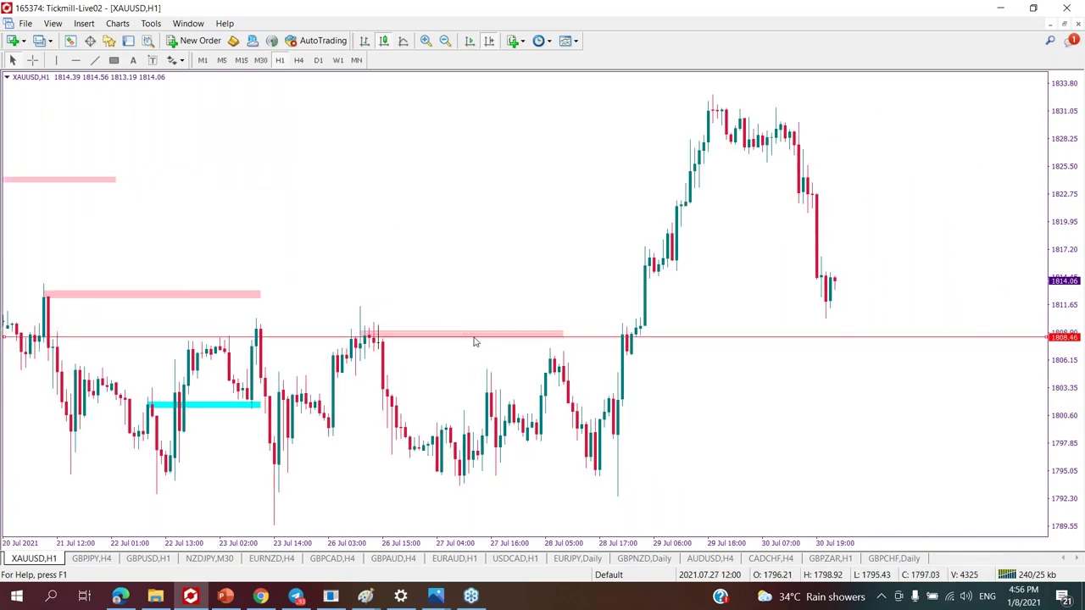
{"action": "left_click", "coordinate": [445, 40]}
{"action": "scroll", "coordinate": [341, 191], "scroll_direction": "up", "scroll_amount": 5}
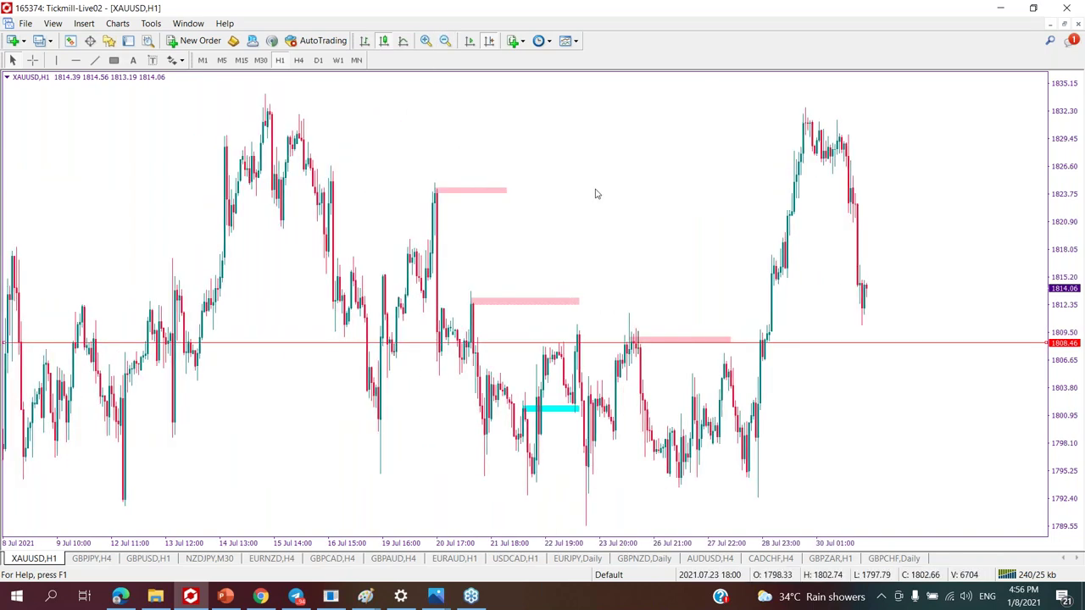